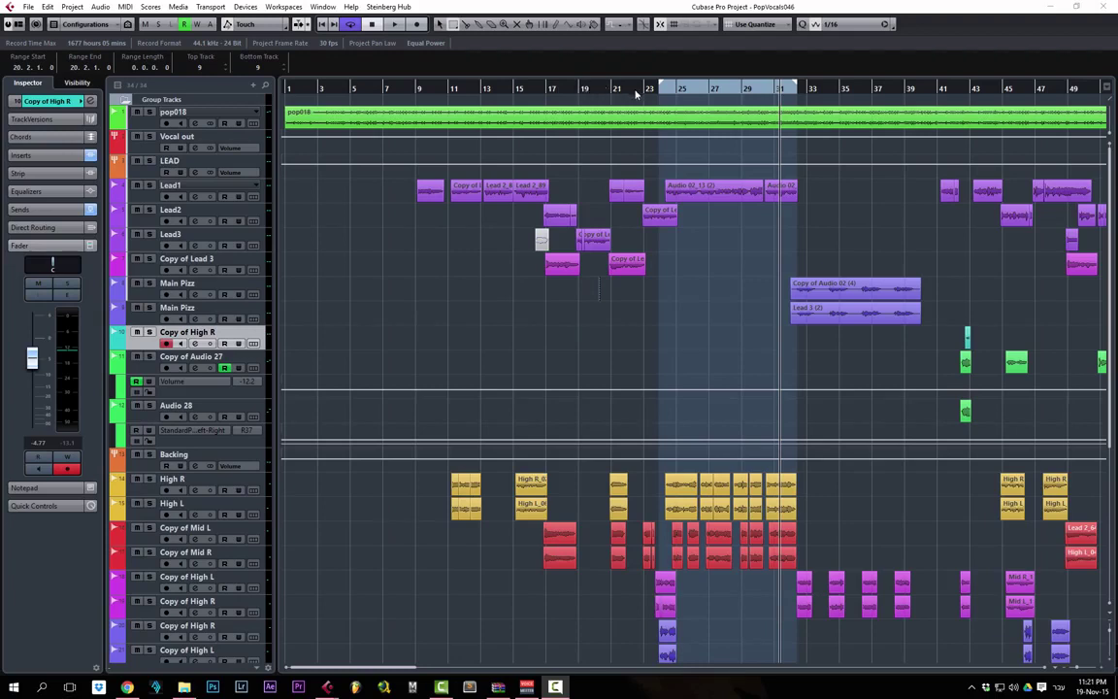
Play the full arrangement from about bar 12 to hear the mixed vocals
{"action": "left_click", "coordinate": [604, 89]}
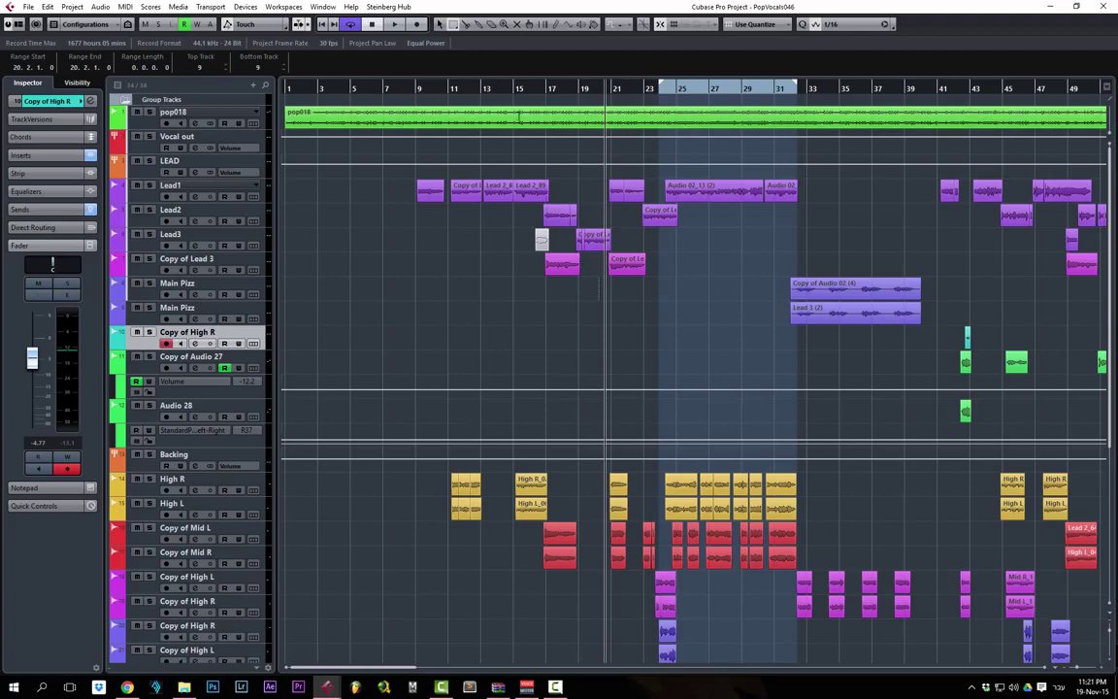
{"action": "left_click", "coordinate": [472, 89]}
{"action": "key", "text": "space"}
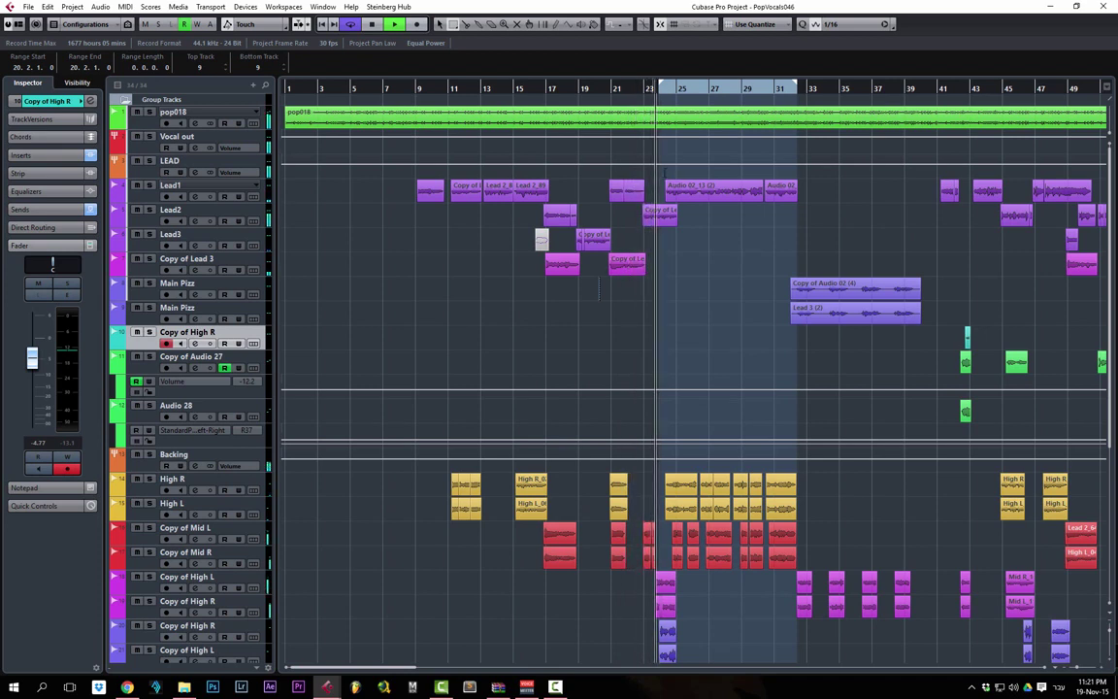
{"action": "scroll", "coordinate": [665, 173], "scroll_direction": "up", "scroll_amount": 1}
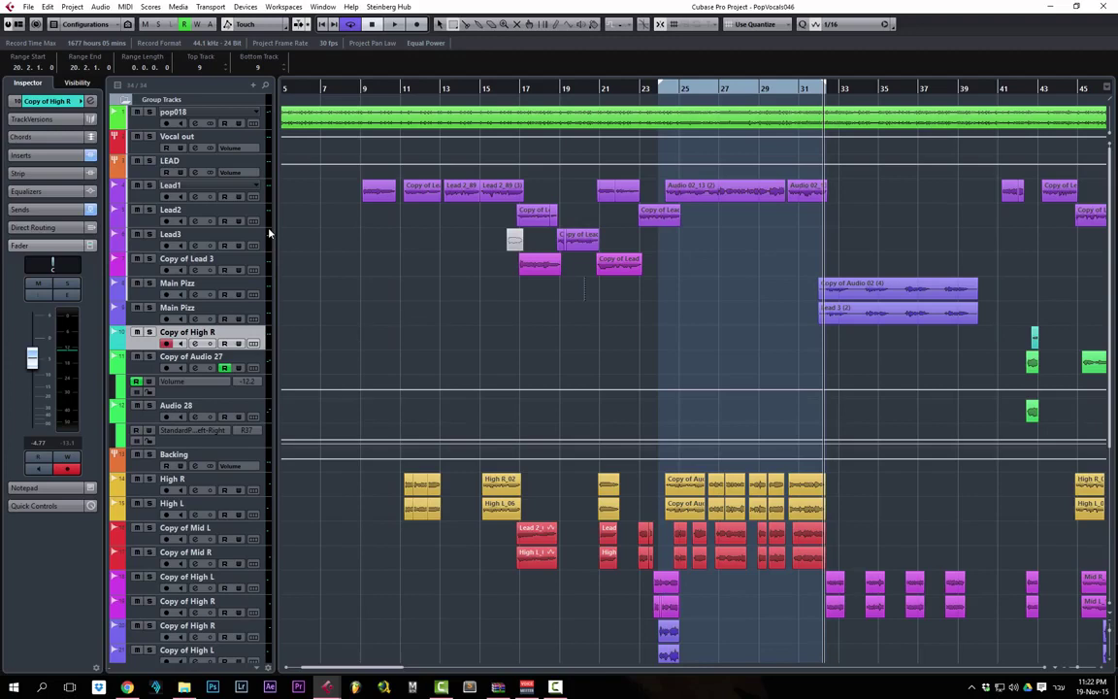
Examine the insert effects on the Lead1, Lead2 and Lead3 tracks
{"action": "left_click", "coordinate": [143, 200]}
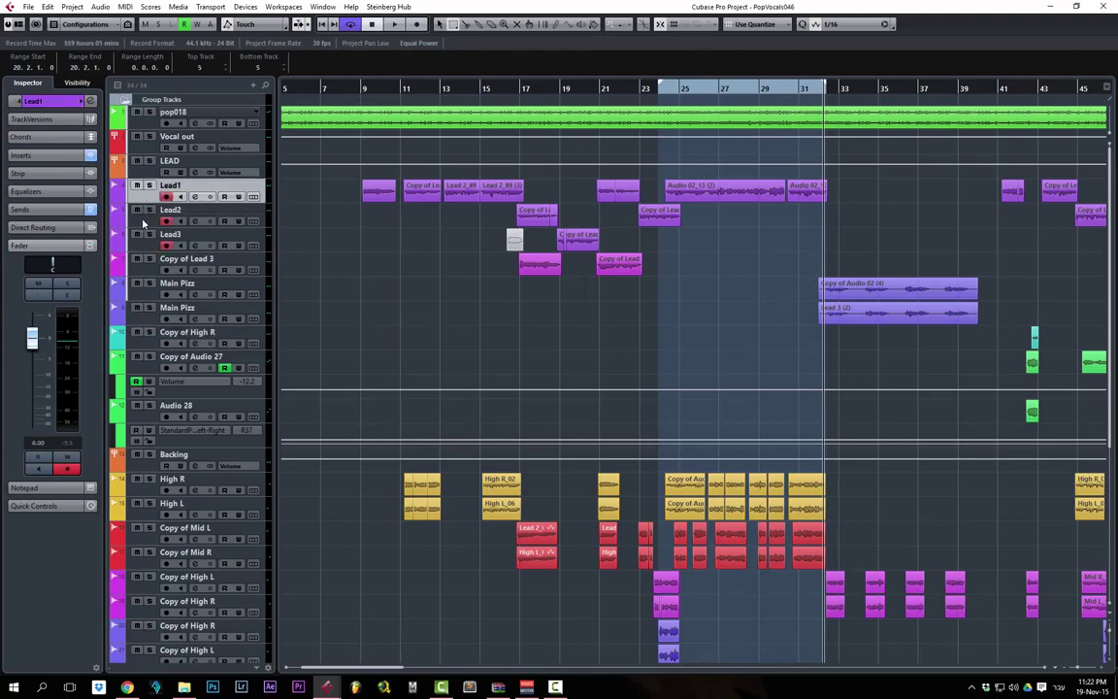
{"action": "left_click", "coordinate": [143, 226]}
{"action": "left_click", "coordinate": [133, 238]}
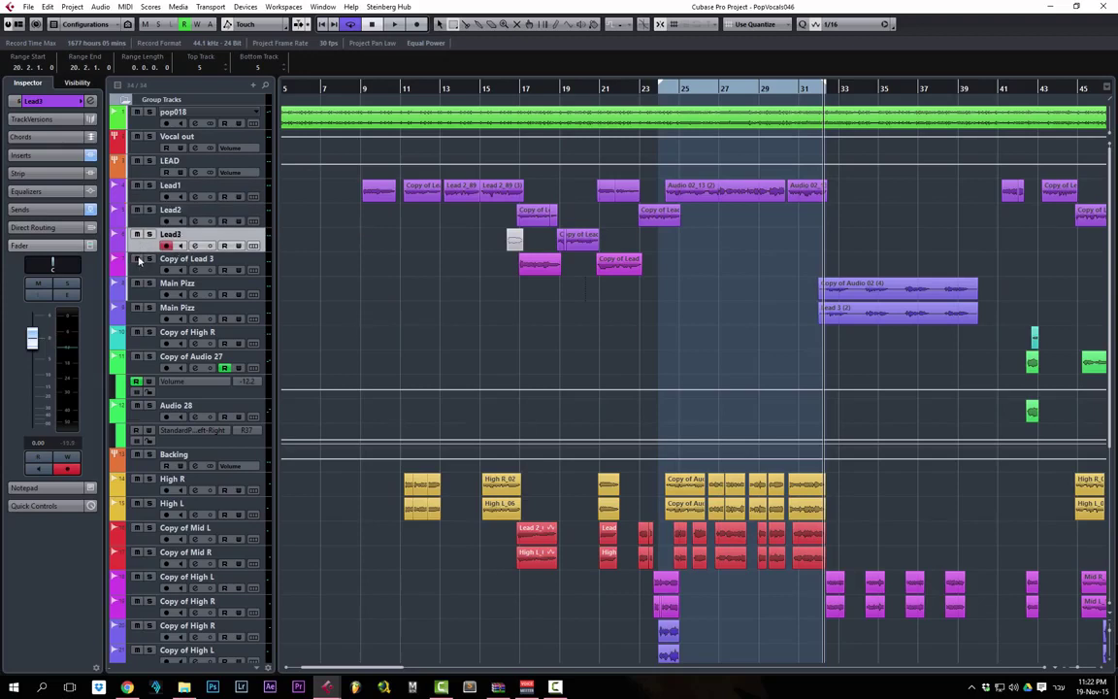
{"action": "left_click", "coordinate": [147, 224]}
{"action": "left_click", "coordinate": [134, 193]}
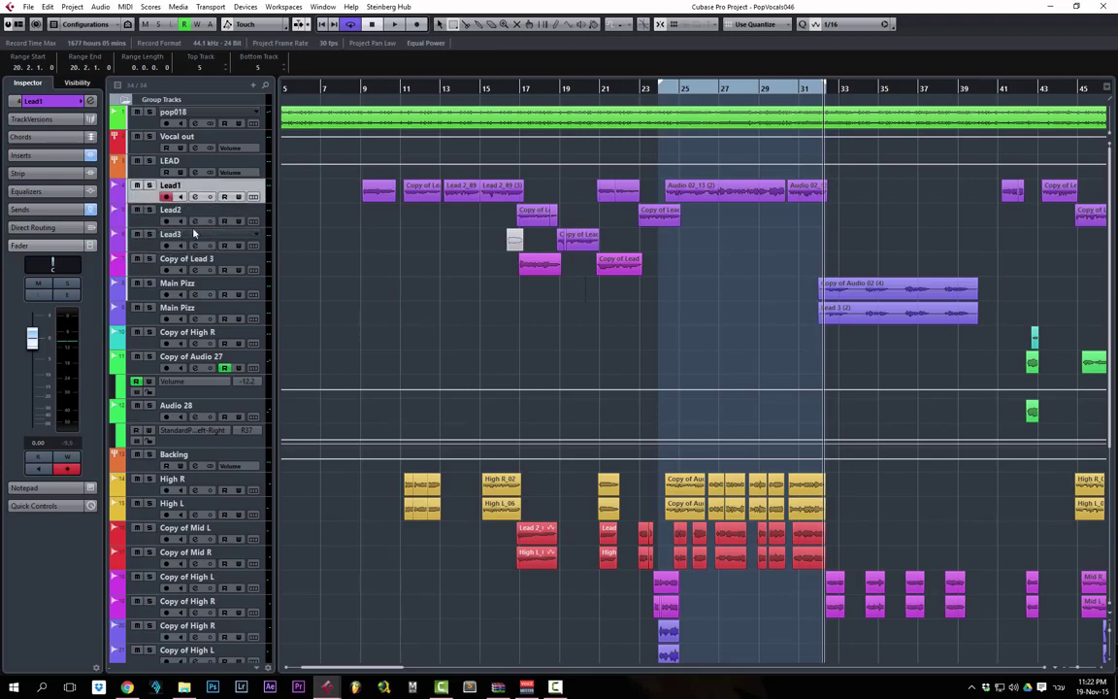
{"action": "left_click", "coordinate": [38, 154]}
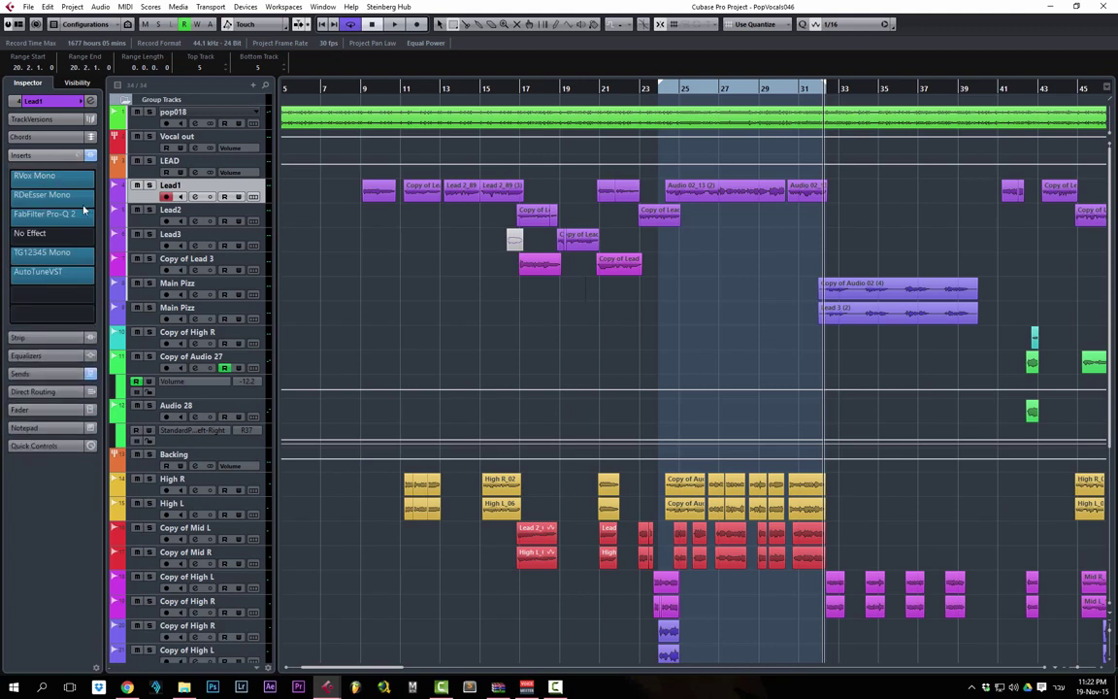
{"action": "left_click", "coordinate": [122, 211]}
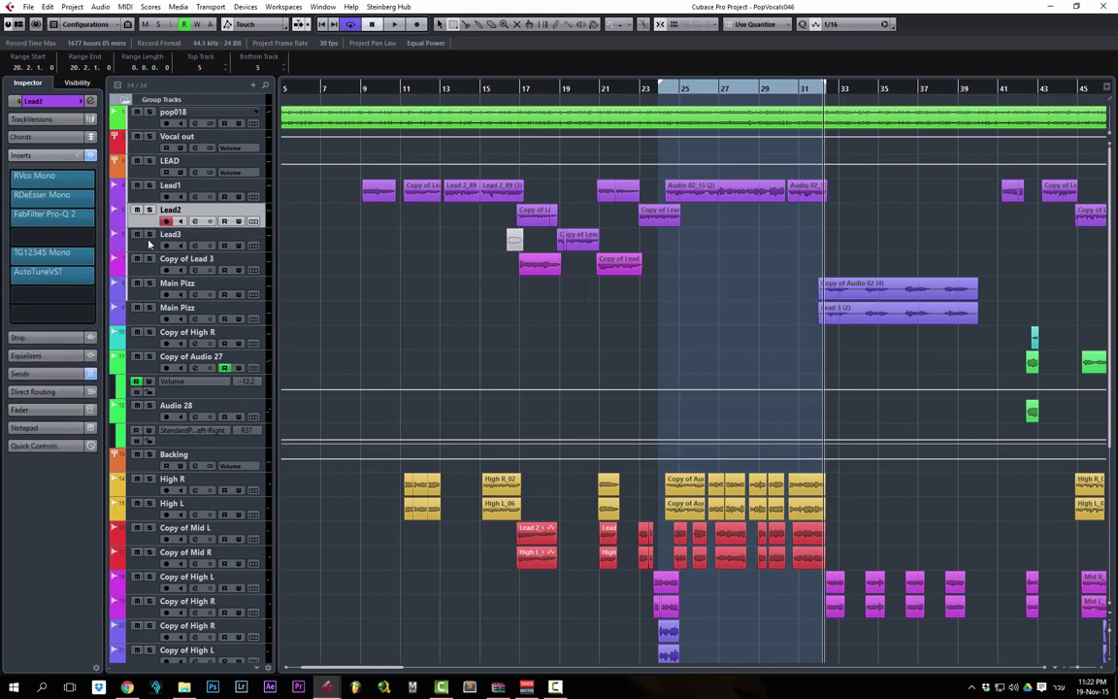
{"action": "left_click", "coordinate": [136, 239]}
{"action": "left_click", "coordinate": [146, 199]}
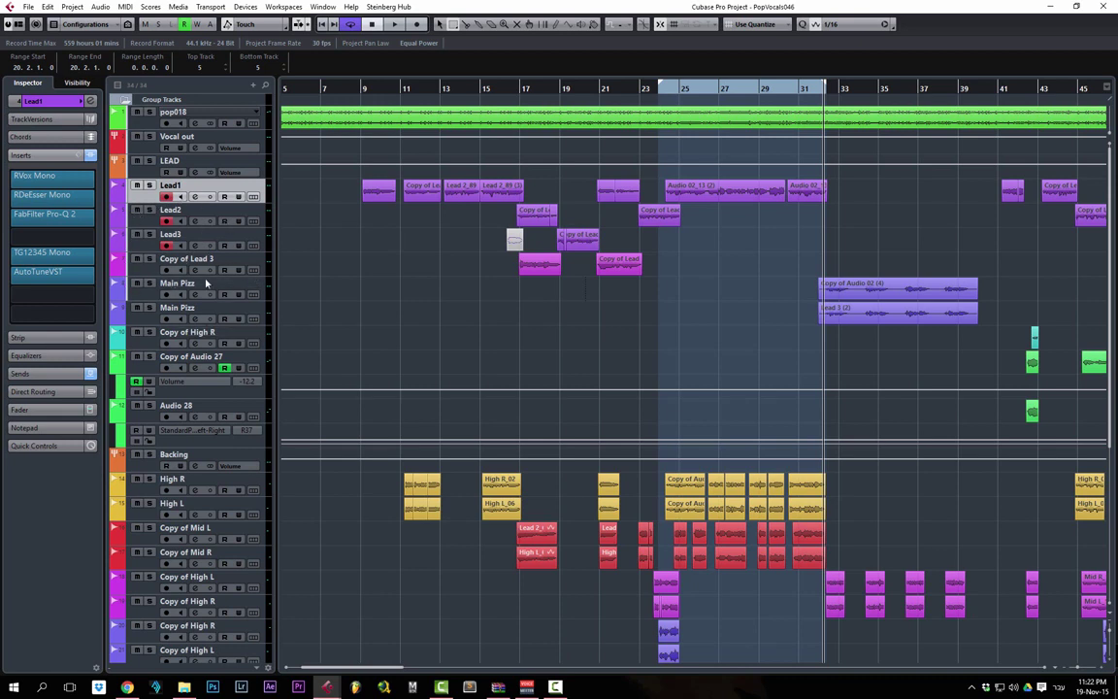
Examine the insert effects on the LEAD group and on the Vocal out group
{"action": "left_click", "coordinate": [142, 174]}
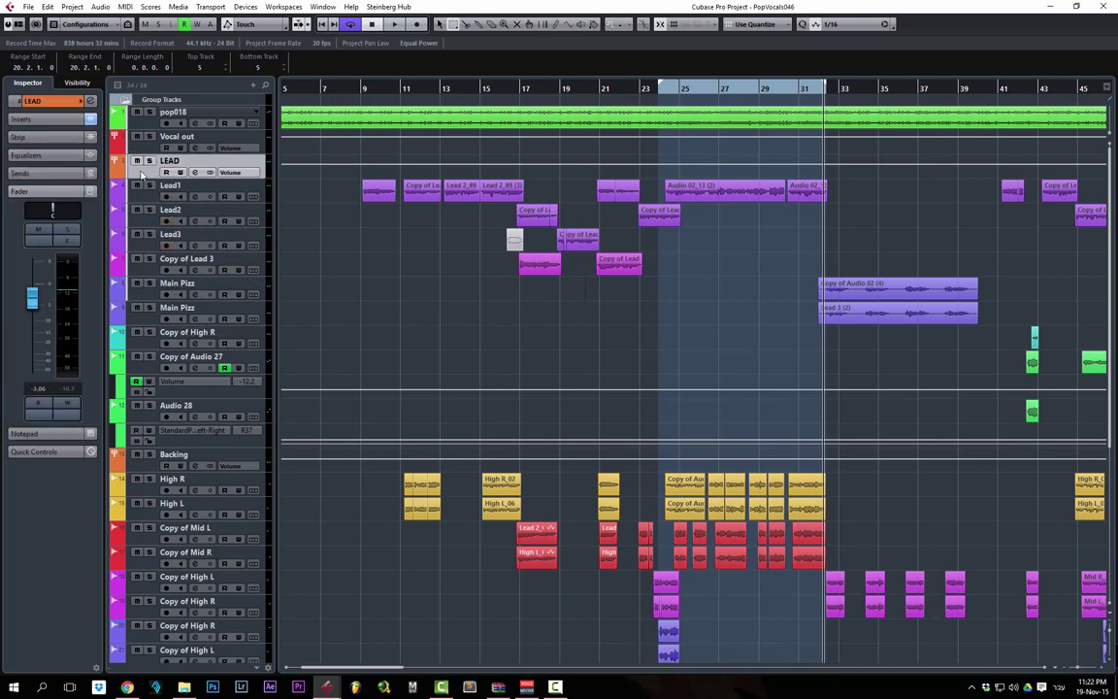
{"action": "left_click", "coordinate": [41, 118]}
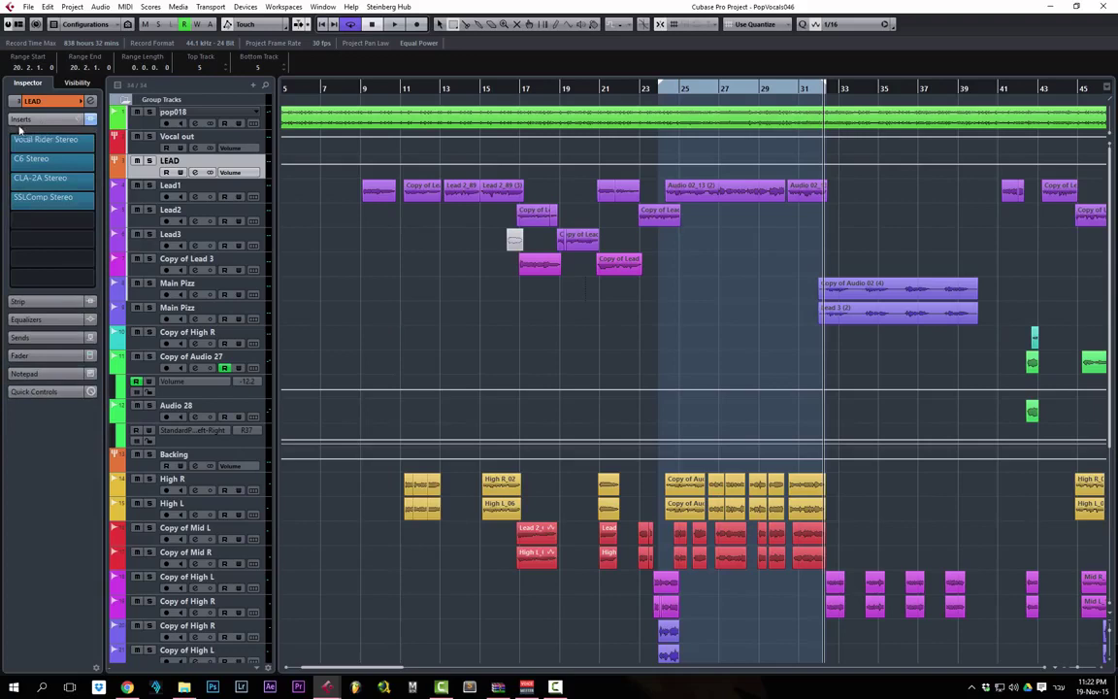
{"action": "mouse_move", "coordinate": [71, 161]}
{"action": "left_click", "coordinate": [146, 142]}
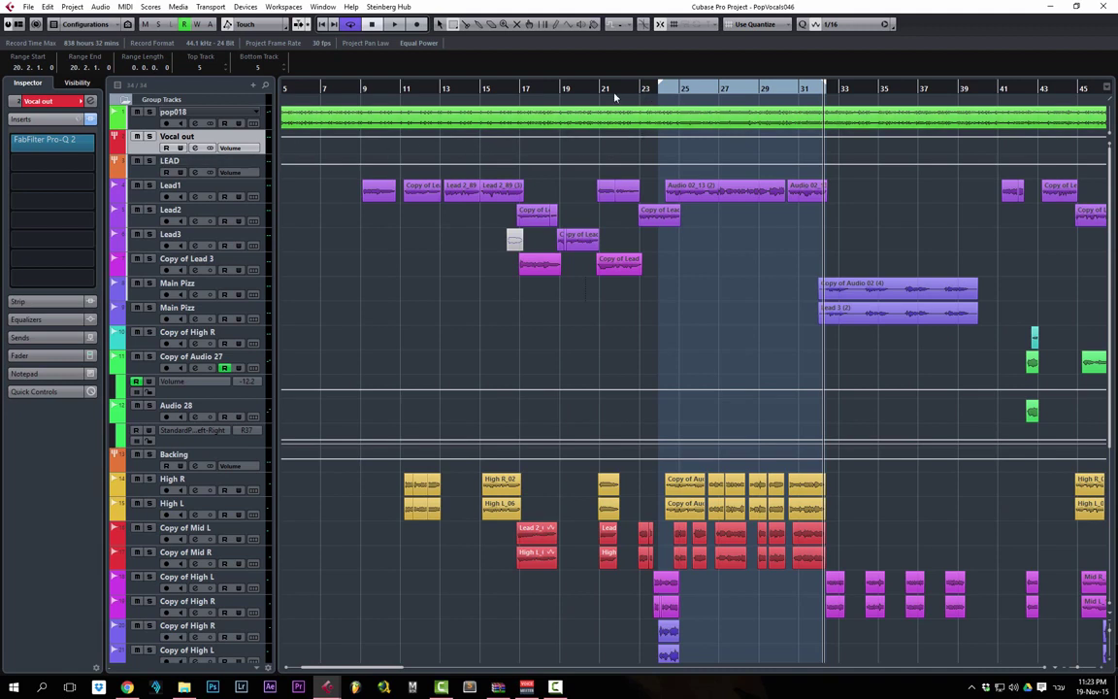
{"action": "left_click", "coordinate": [146, 161]}
Solo the Backing group, play it from about bar 24 to hear the backing vocals, and turn its solo off
{"action": "scroll", "coordinate": [146, 347], "scroll_direction": "down", "scroll_amount": 3}
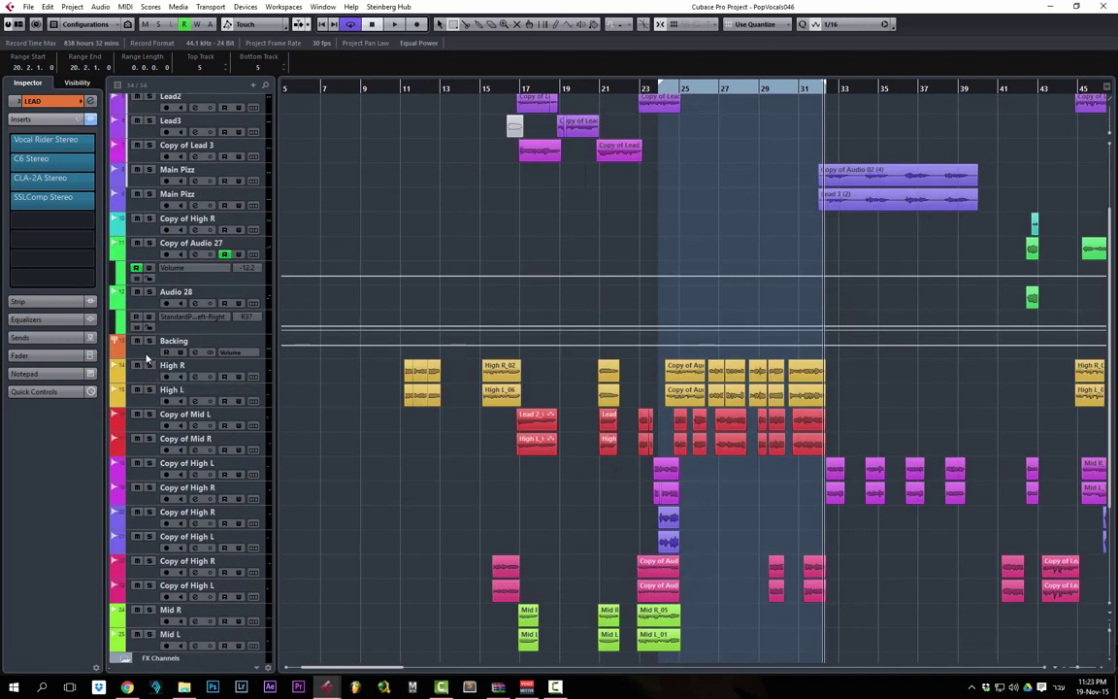
{"action": "left_click", "coordinate": [154, 347]}
{"action": "left_click", "coordinate": [150, 342]}
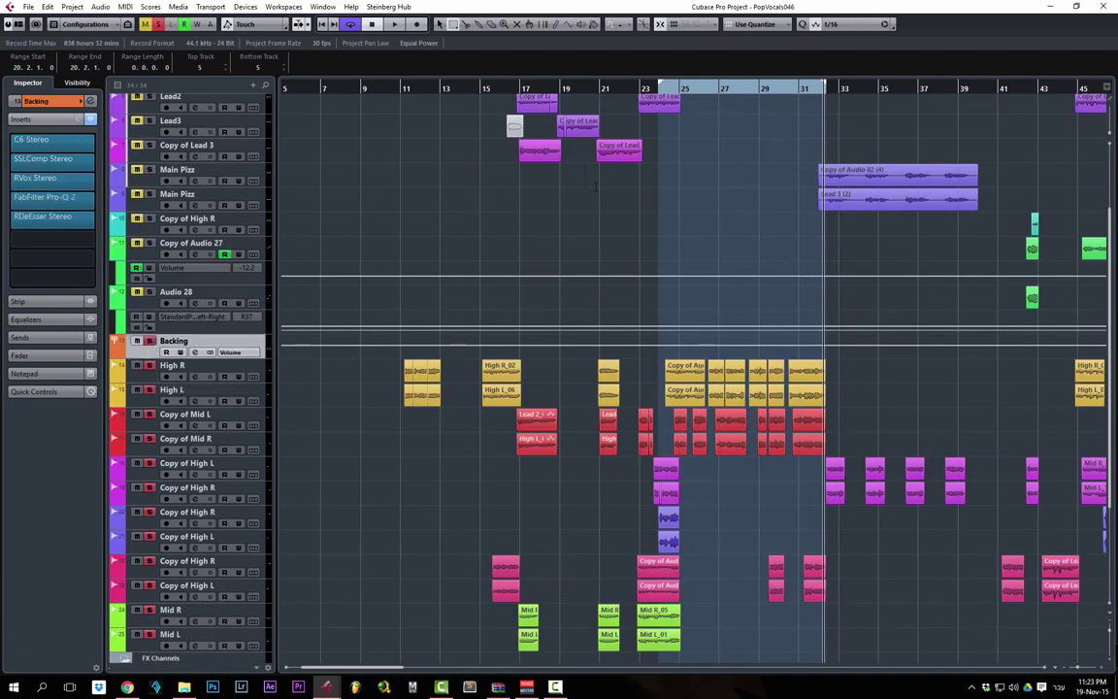
{"action": "left_click", "coordinate": [660, 89]}
{"action": "key", "text": "space"}
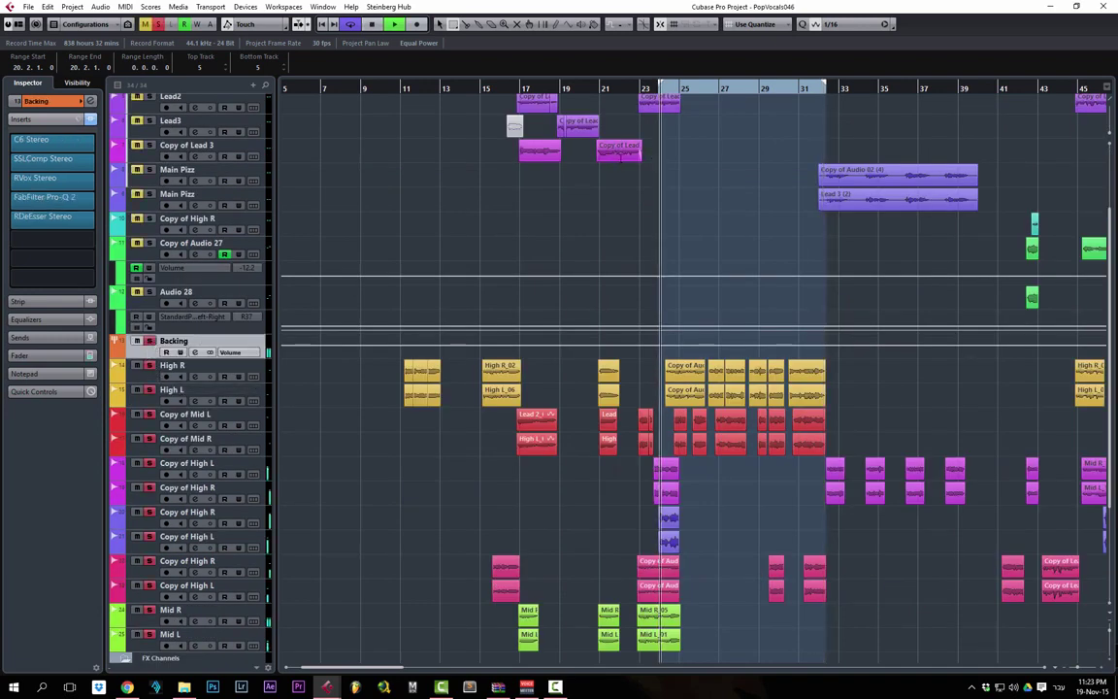
{"action": "scroll", "coordinate": [699, 265], "scroll_direction": "up", "scroll_amount": 5}
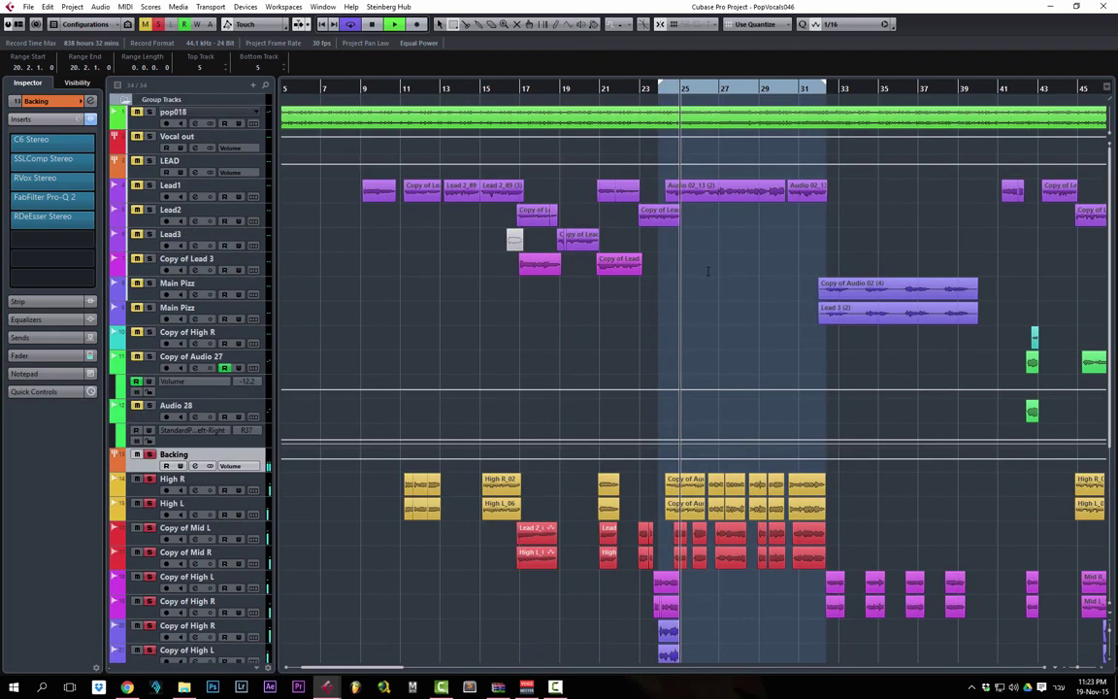
{"action": "left_click", "coordinate": [149, 455]}
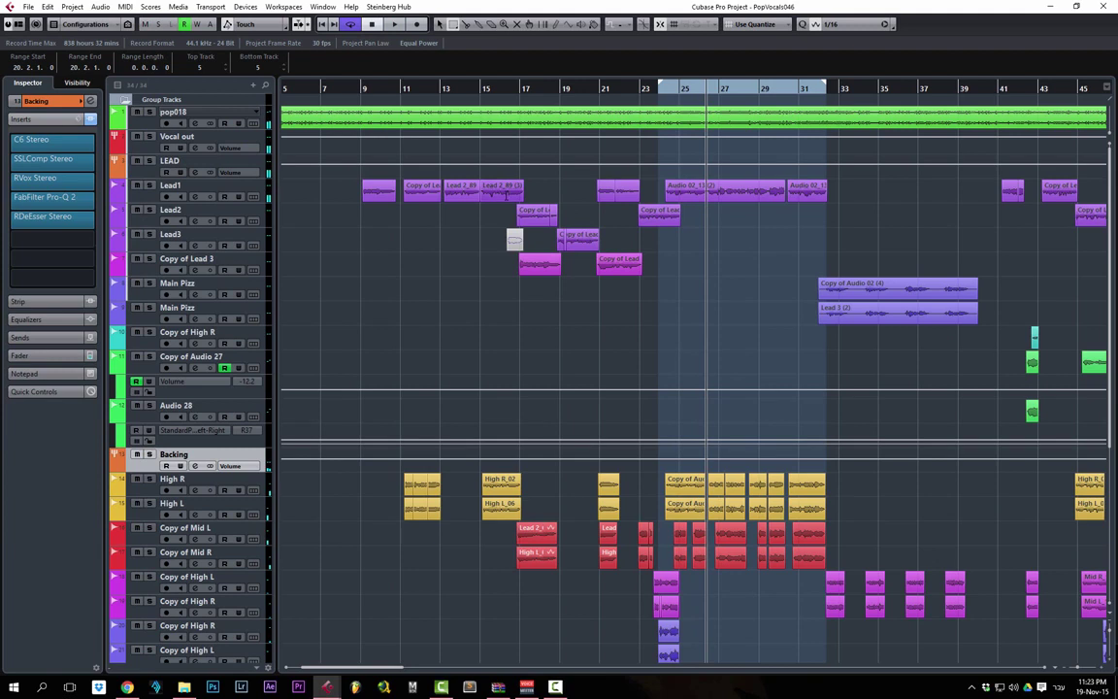
Bypass all inserts on the Vocal out group, the LEAD group and the Lead1 track, and solo Lead1
{"action": "left_click", "coordinate": [126, 160]}
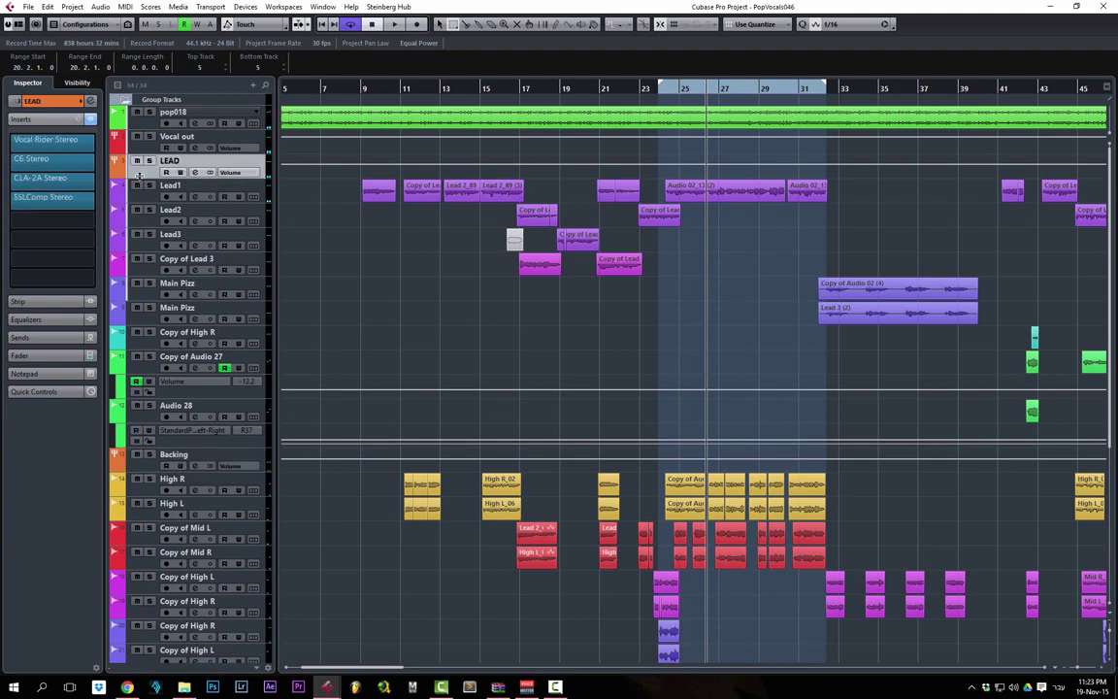
{"action": "key", "text": "Up"}
{"action": "left_click", "coordinate": [90, 121]}
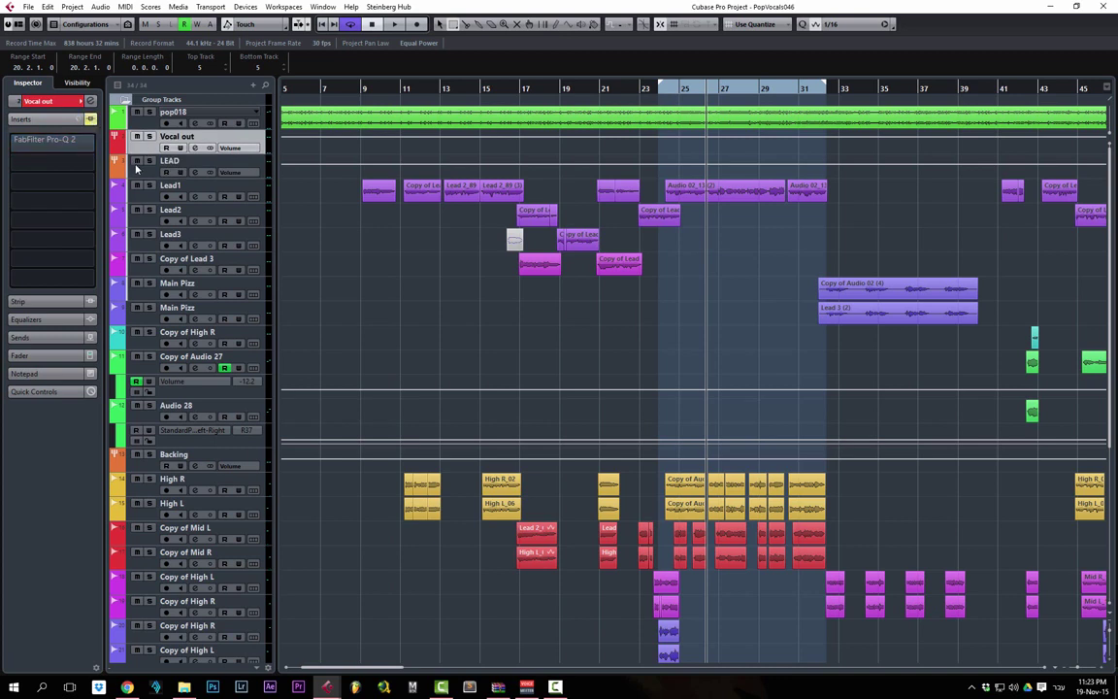
{"action": "key", "text": "Down"}
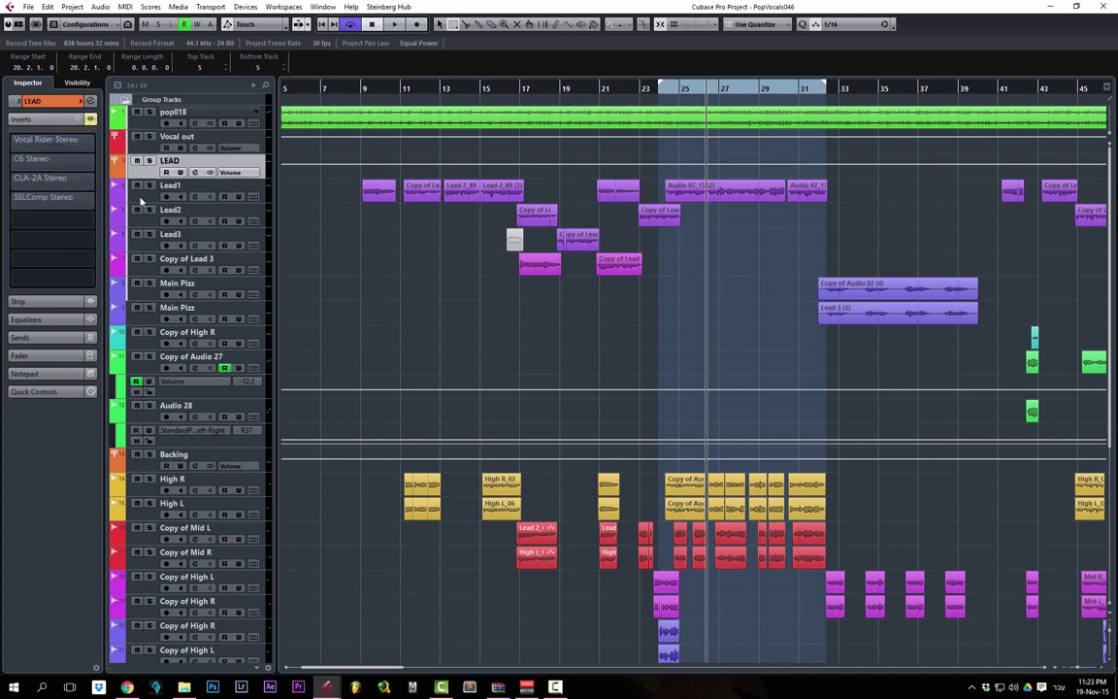
{"action": "left_click", "coordinate": [129, 183]}
{"action": "left_click", "coordinate": [90, 156]}
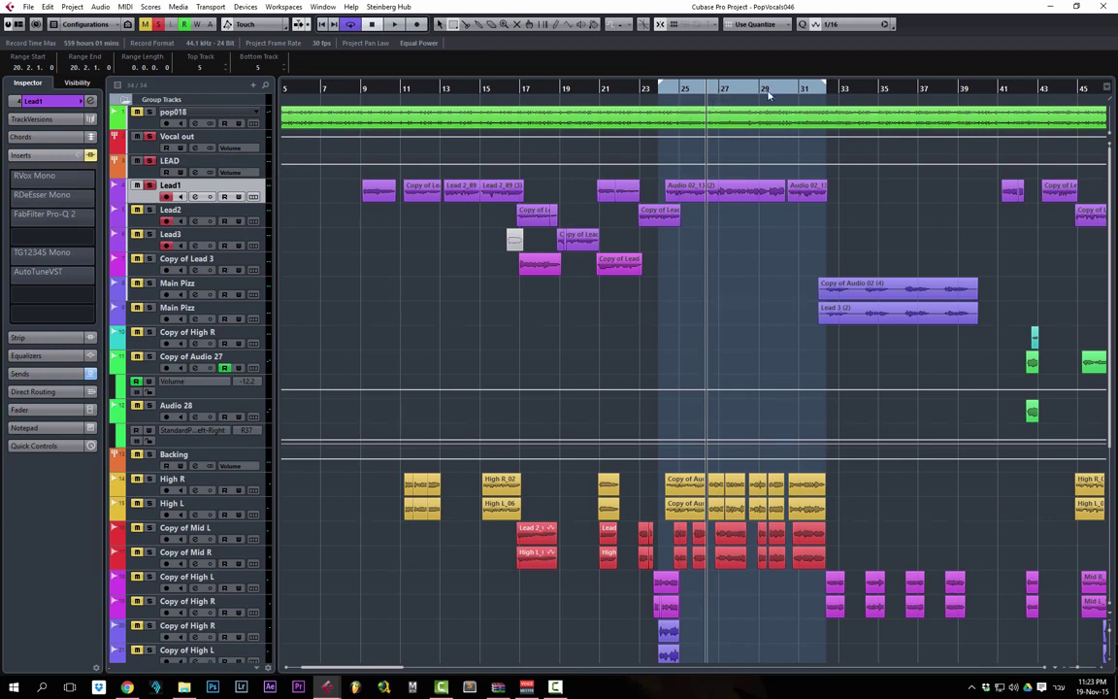
Bypass the sends on Lead1 and play the dry vocal from about bar 24
{"action": "left_click", "coordinate": [670, 95]}
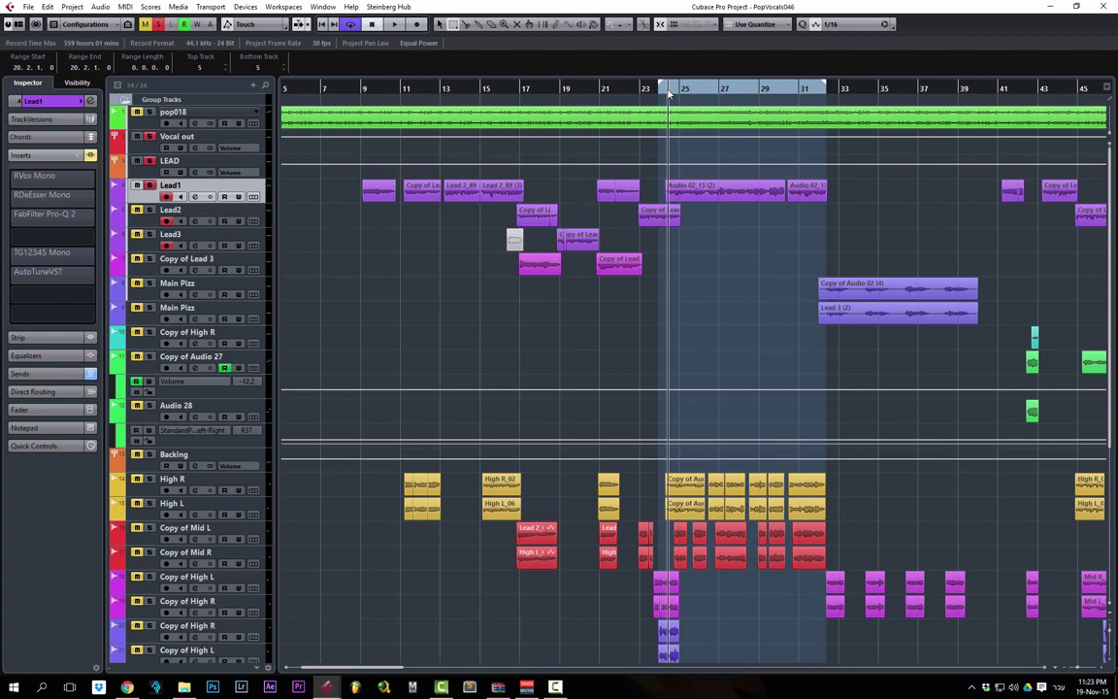
{"action": "key", "text": "space"}
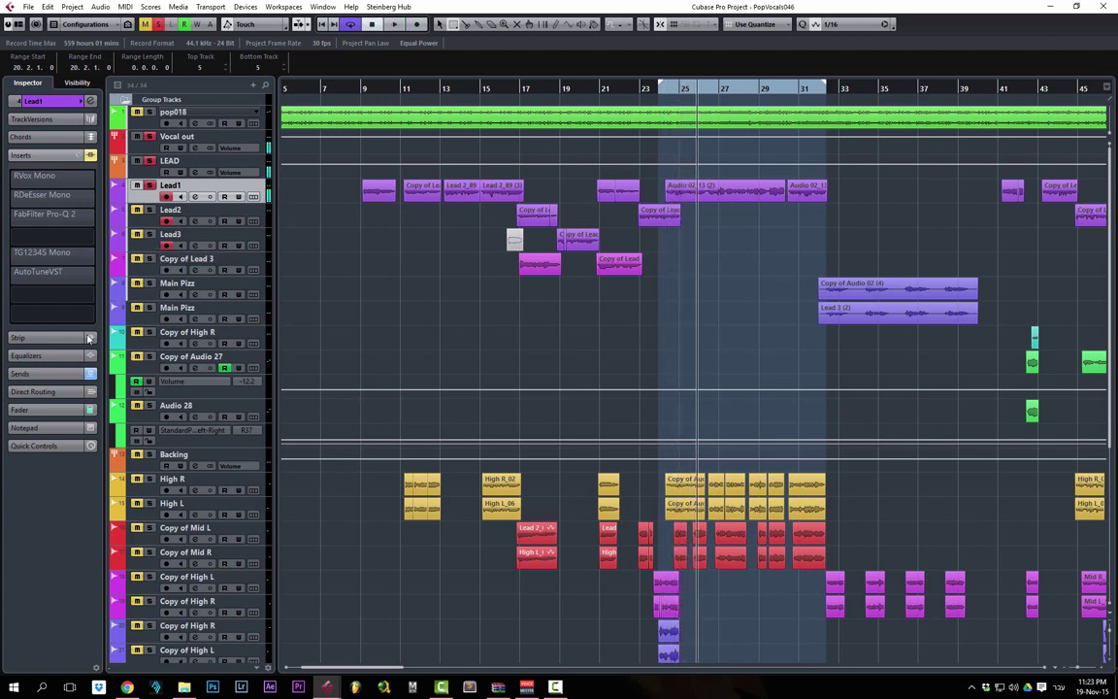
{"action": "left_click", "coordinate": [90, 375]}
{"action": "left_click", "coordinate": [667, 94]}
{"action": "key", "text": "space"}
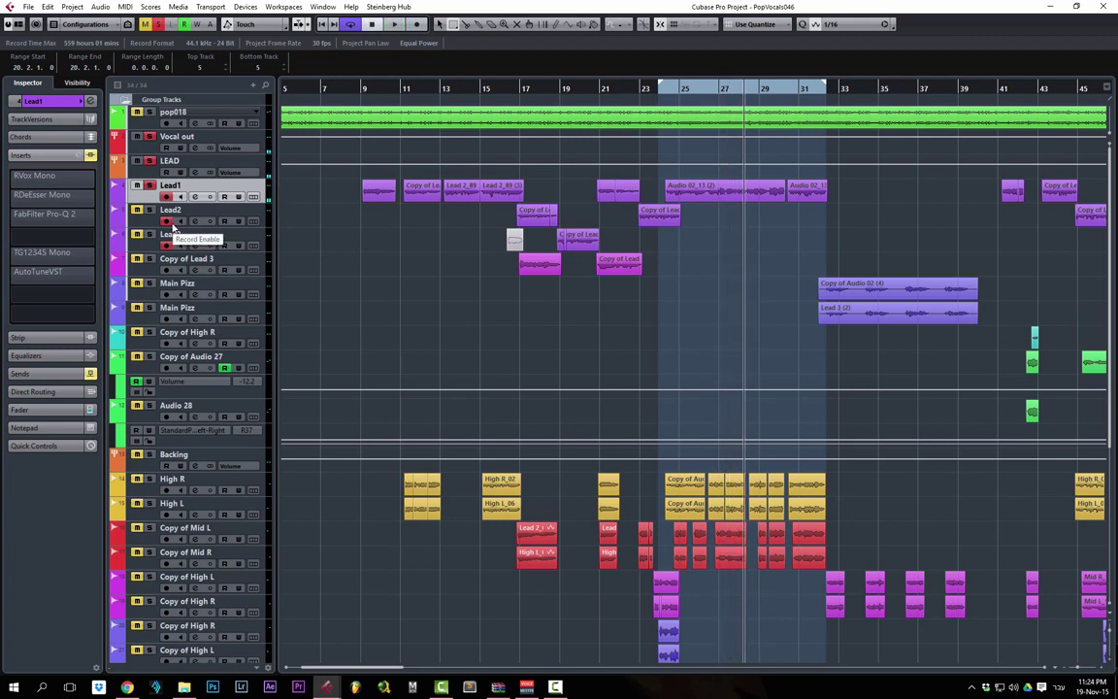
Open the RVox Mono insert on Lead1 and take it out of bypass
{"action": "left_click", "coordinate": [47, 184]}
{"action": "left_click", "coordinate": [46, 183]}
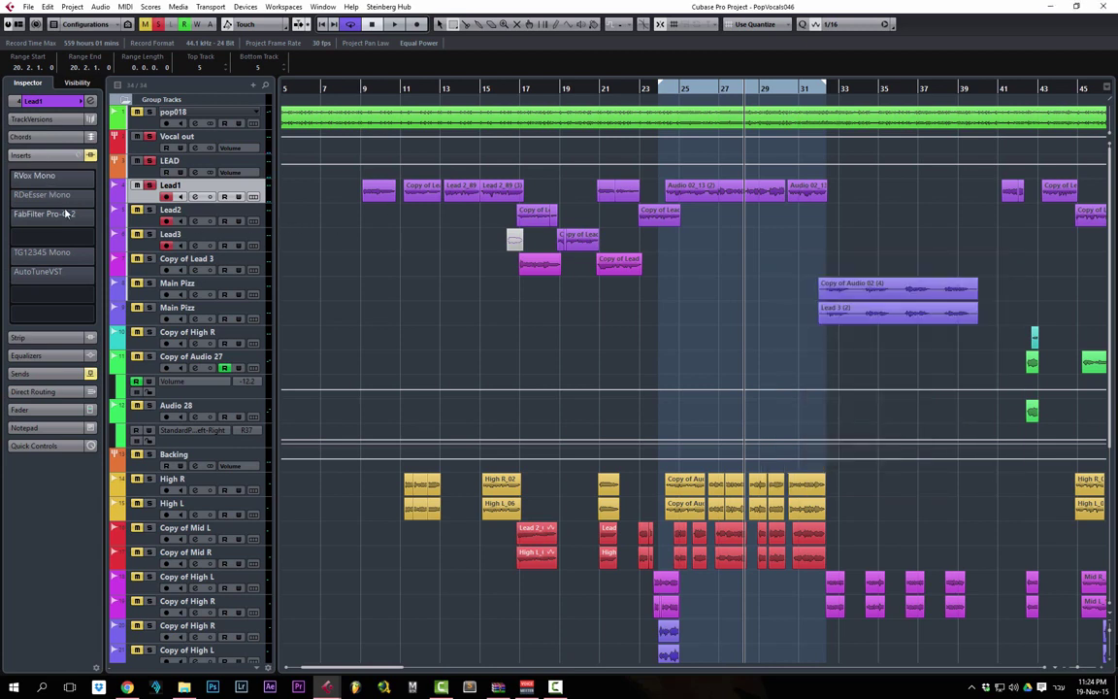
{"action": "left_click", "coordinate": [42, 178]}
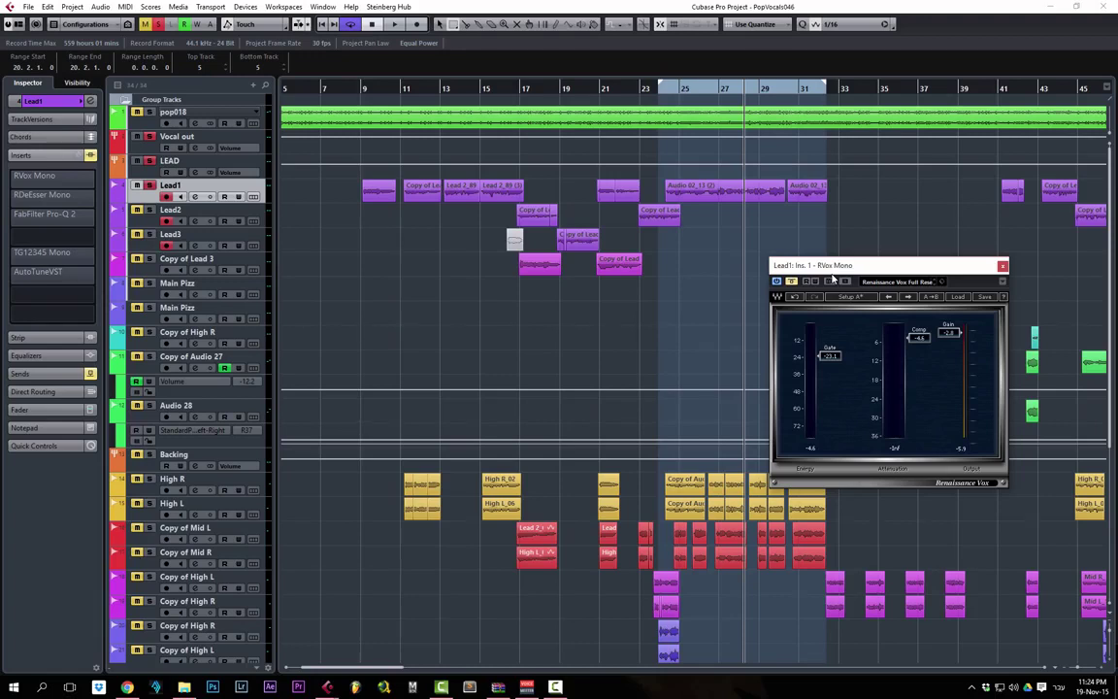
{"action": "left_click_drag", "start_coordinate": [831, 276], "coordinate": [700, 248]}
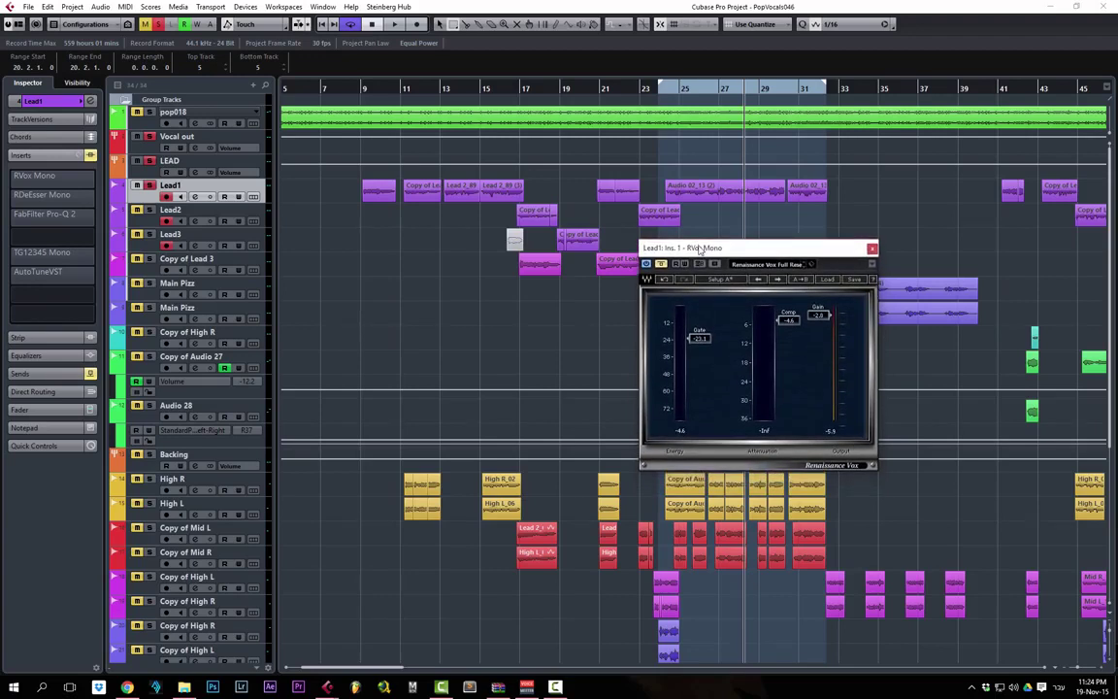
{"action": "left_click_drag", "start_coordinate": [699, 250], "coordinate": [699, 273]}
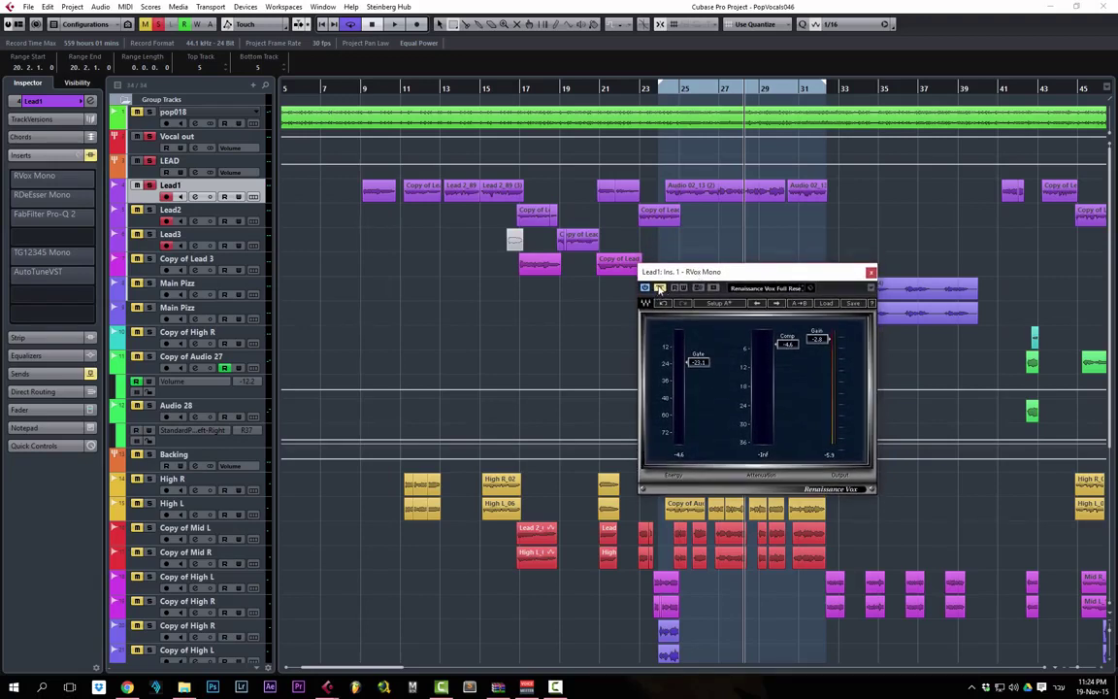
{"action": "left_click", "coordinate": [661, 288]}
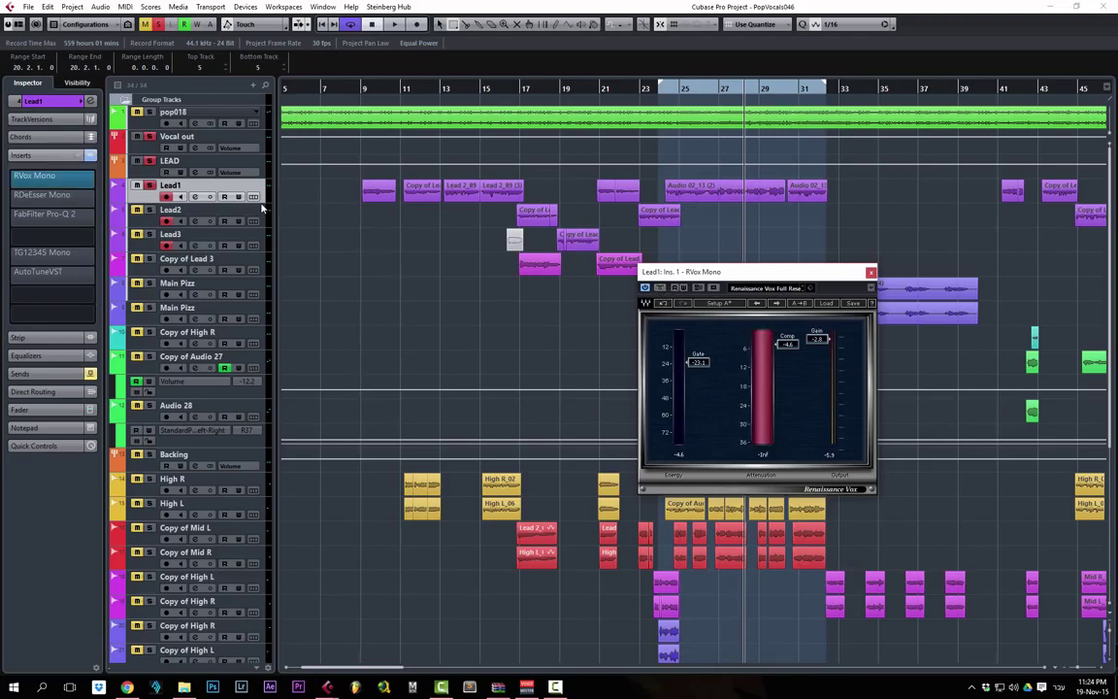
Enlarge the Lead1 track height and zoom in on its waveform, keeping the RVox window clear of the loop's start
{"action": "left_click_drag", "start_coordinate": [259, 202], "coordinate": [254, 319]}
{"action": "key", "text": "h"}
{"action": "left_click_drag", "start_coordinate": [843, 274], "coordinate": [961, 285]}
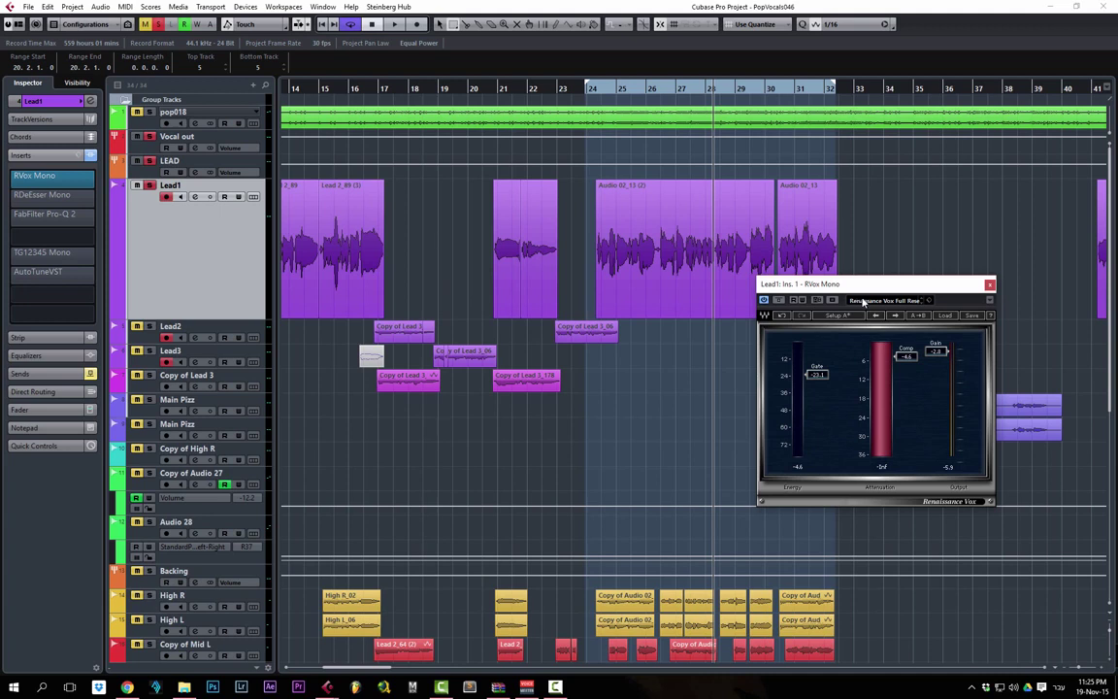
Play Lead1 from bar 24 and compare its sound with RVox bypassed and active
{"action": "left_click", "coordinate": [593, 92]}
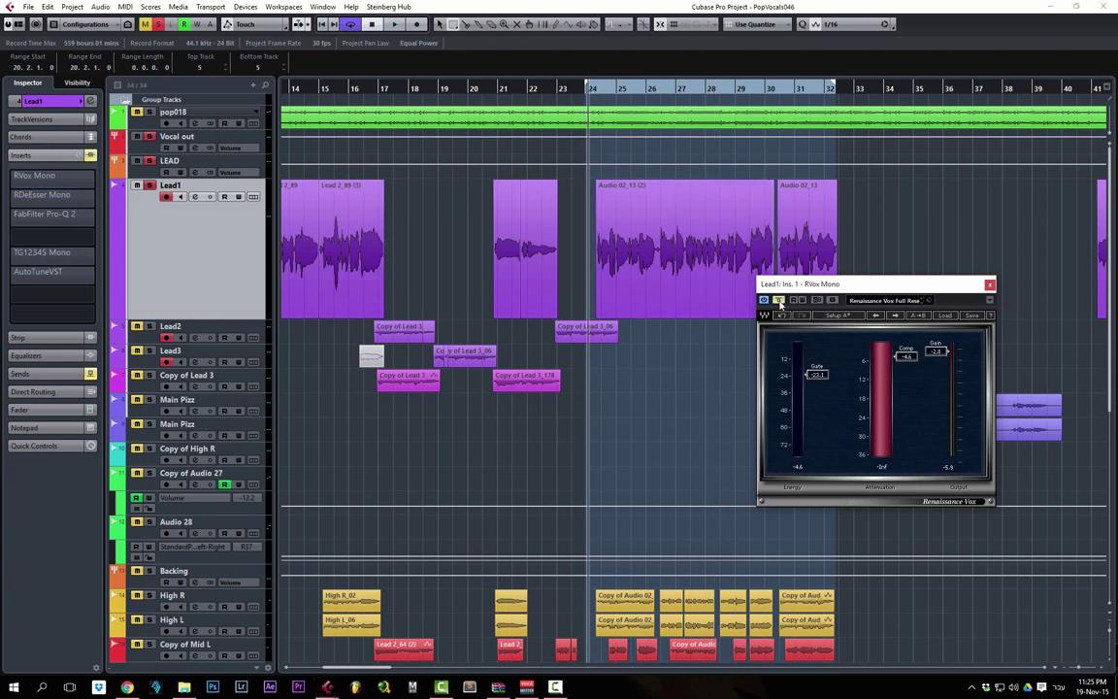
{"action": "key", "text": "space"}
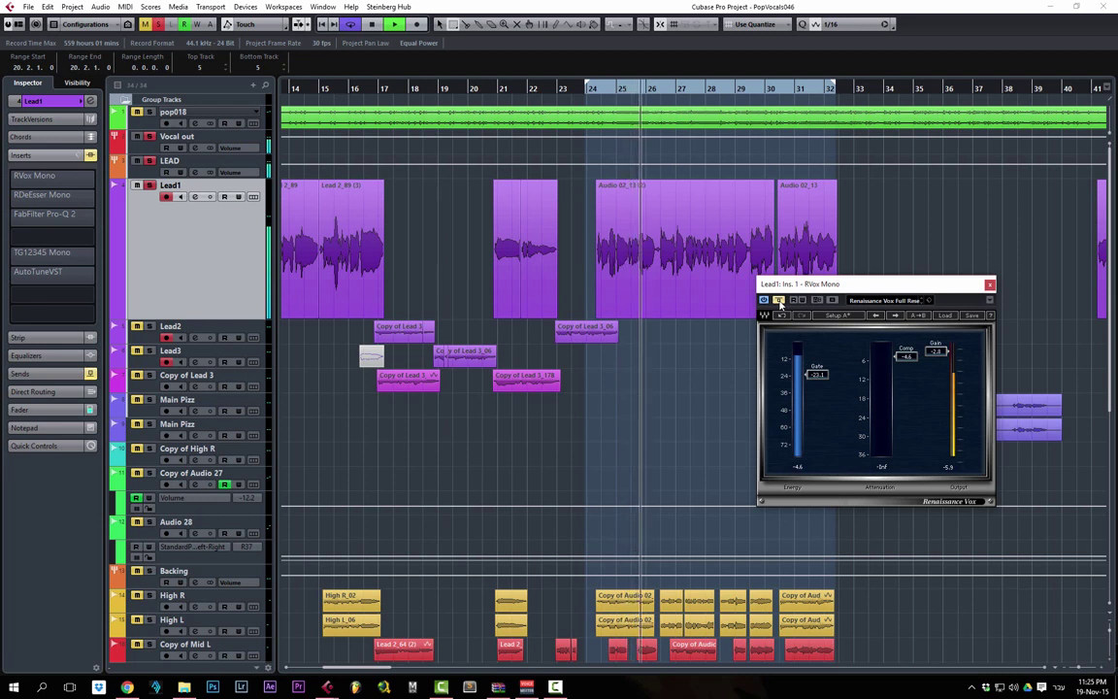
{"action": "left_click", "coordinate": [780, 301]}
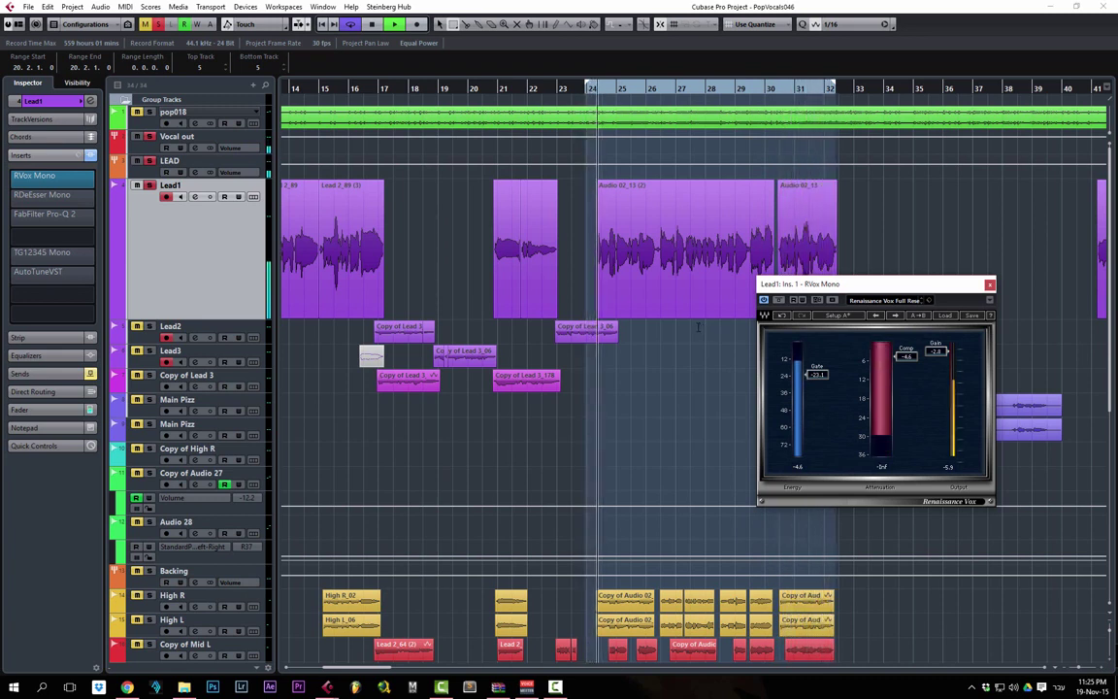
{"action": "key", "text": "space"}
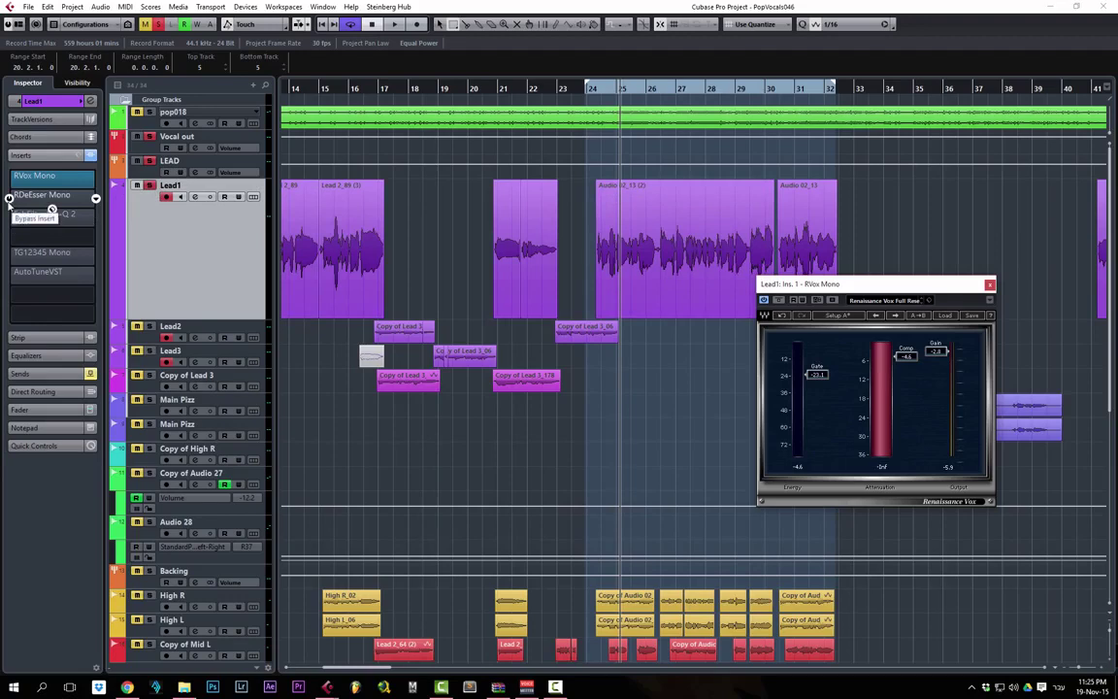
Take the RDeEsser Mono insert on Lead1 out of bypass and compare it bypassed and active during playback
{"action": "left_click", "coordinate": [30, 197]}
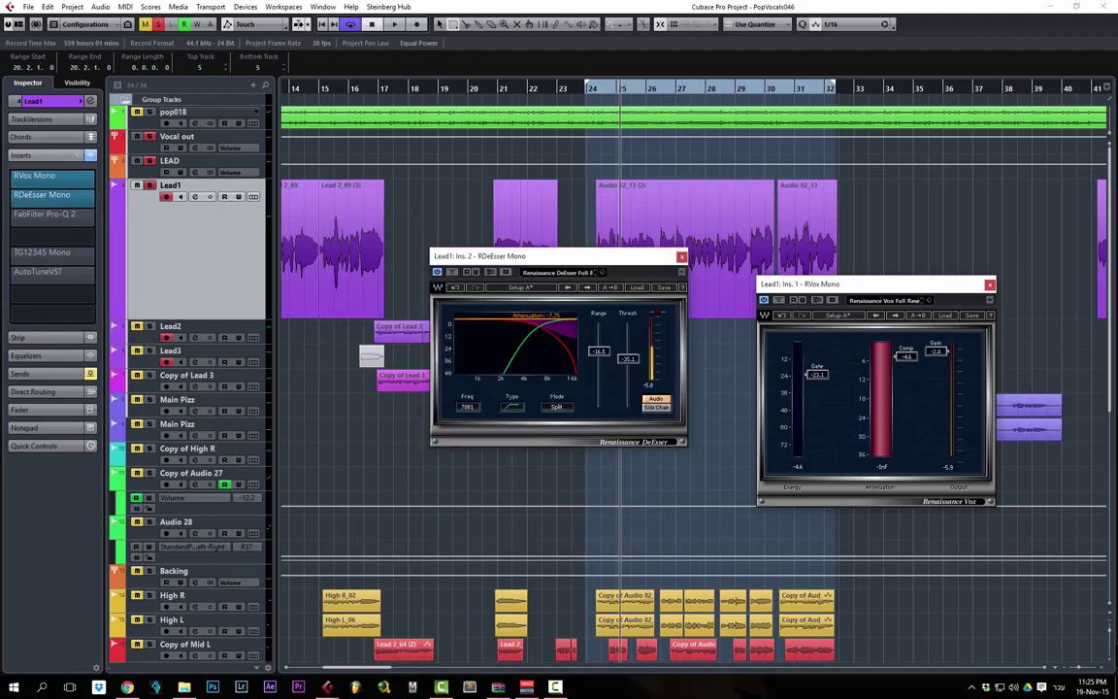
{"action": "left_click_drag", "start_coordinate": [558, 262], "coordinate": [606, 326]}
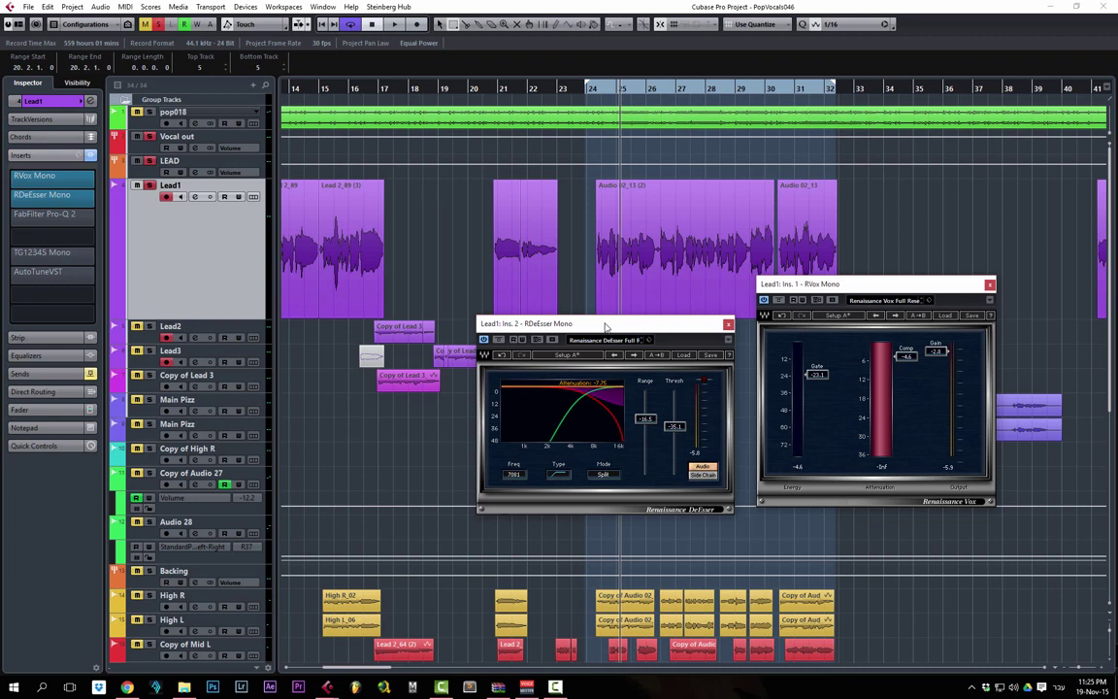
{"action": "key", "text": "space"}
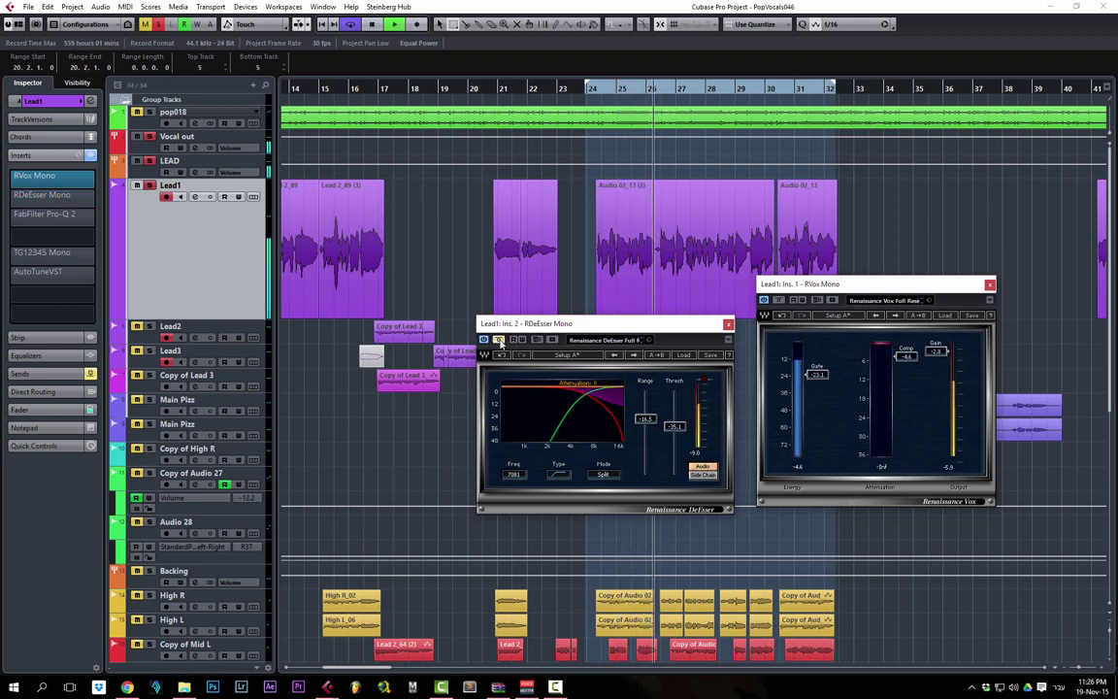
{"action": "left_click", "coordinate": [499, 341]}
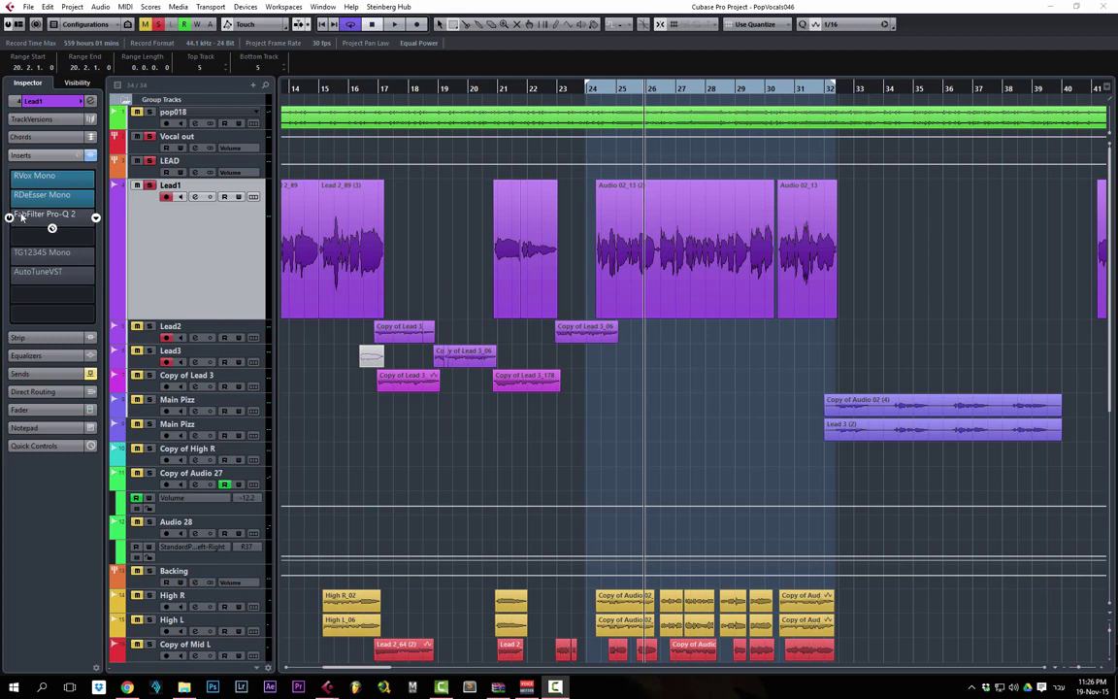
Open the FabFilter Pro-Q 2 insert on Lead1, play the vocal, and take the equalizer out of bypass
{"action": "left_click", "coordinate": [52, 223]}
{"action": "left_click", "coordinate": [980, 182]}
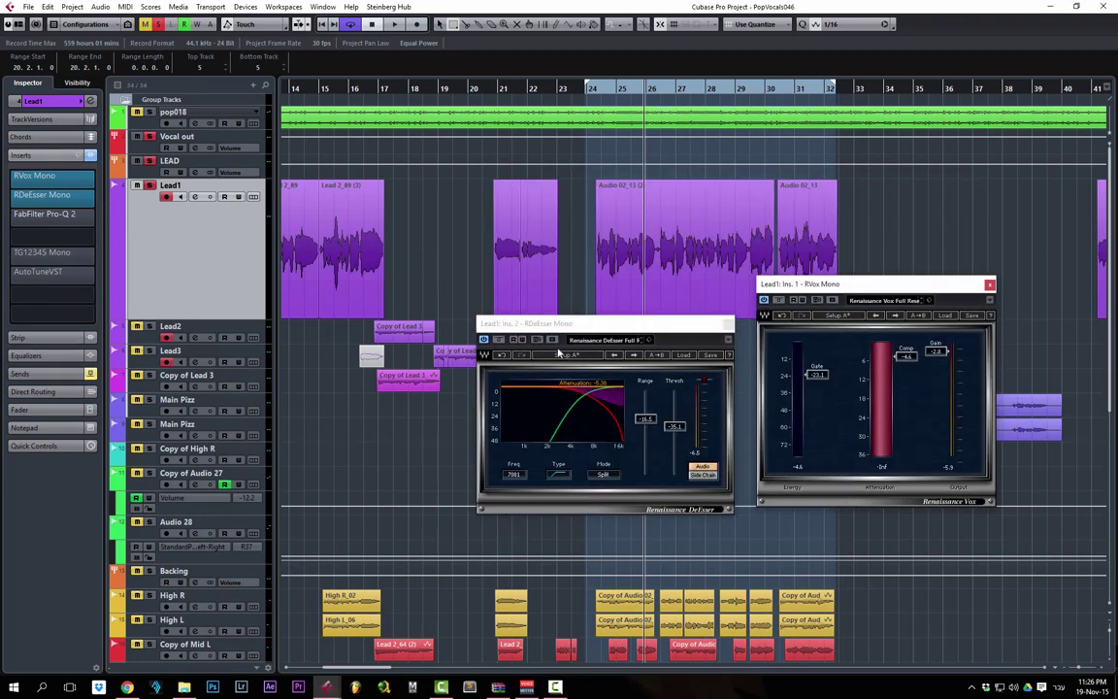
{"action": "left_click", "coordinate": [45, 216]}
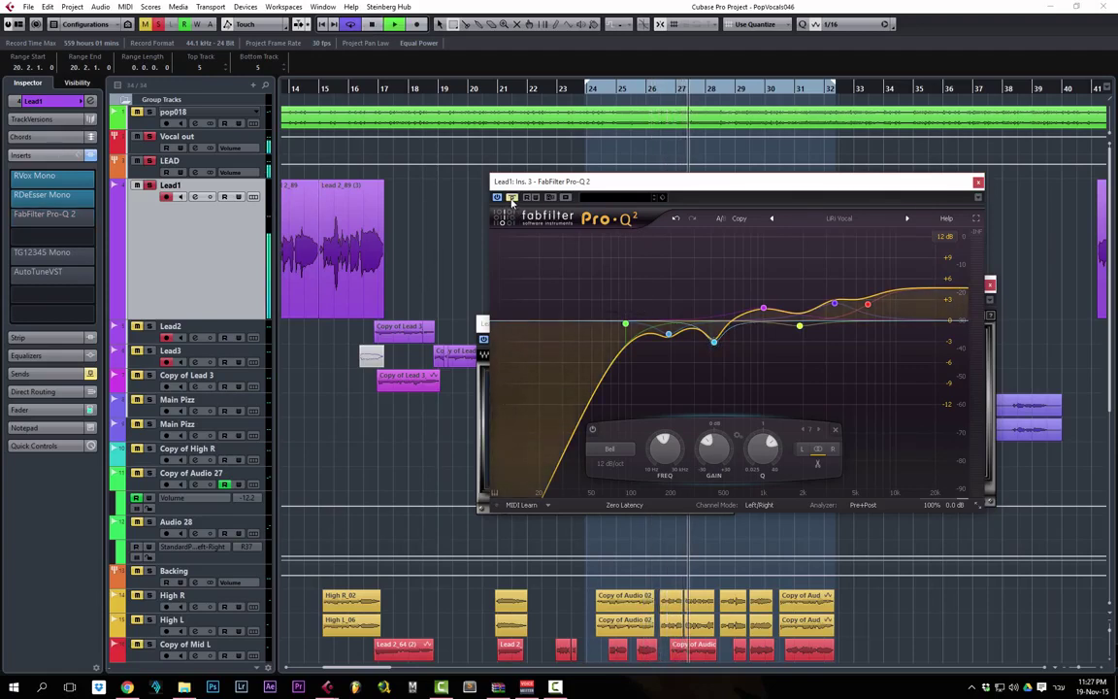
{"action": "left_click", "coordinate": [513, 198]}
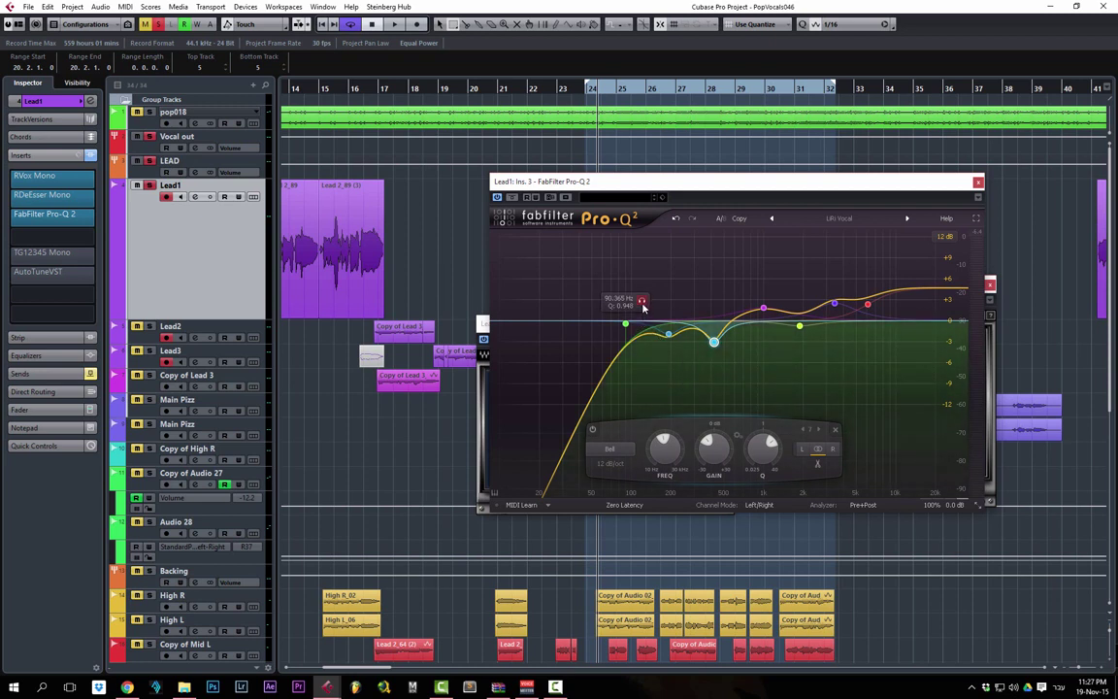
Play Lead1 and audition the Pro-Q 2 cut bands at 191.62 Hz and 422.85 Hz in solo
{"action": "key", "text": "space"}
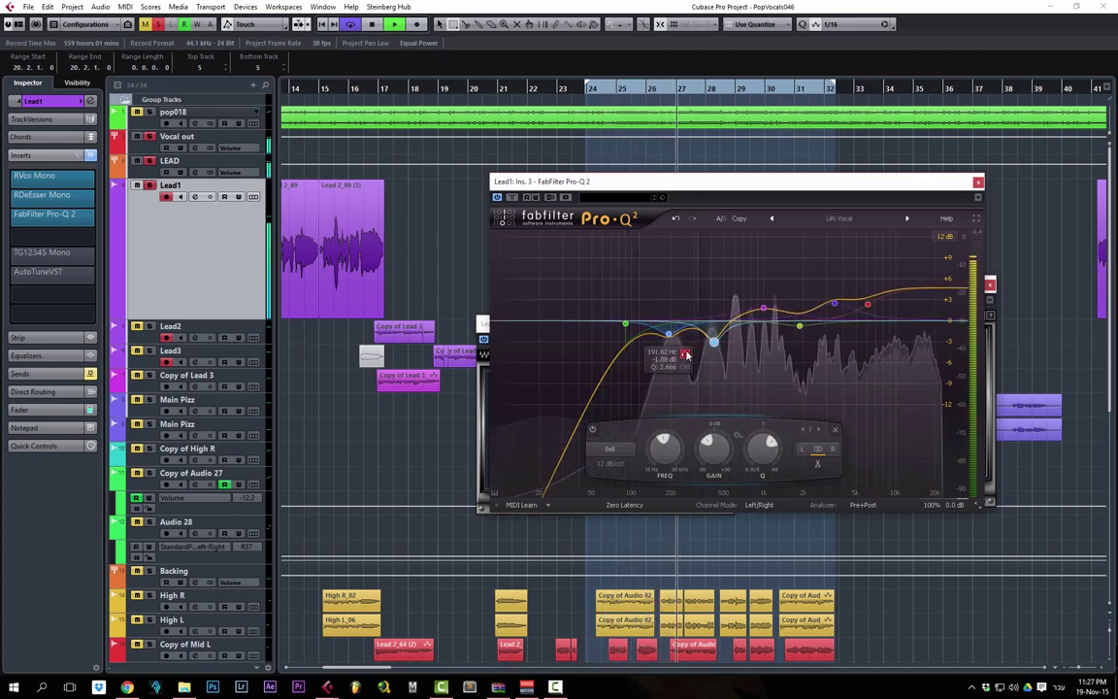
{"action": "left_click", "coordinate": [685, 355]}
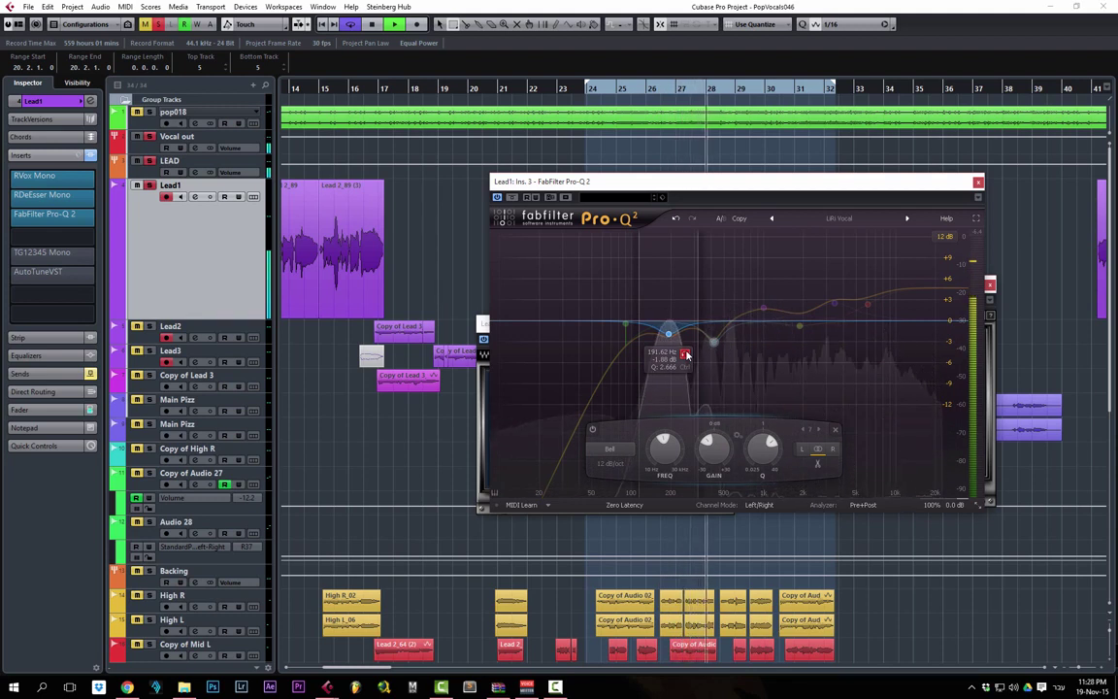
{"action": "left_click", "coordinate": [732, 365]}
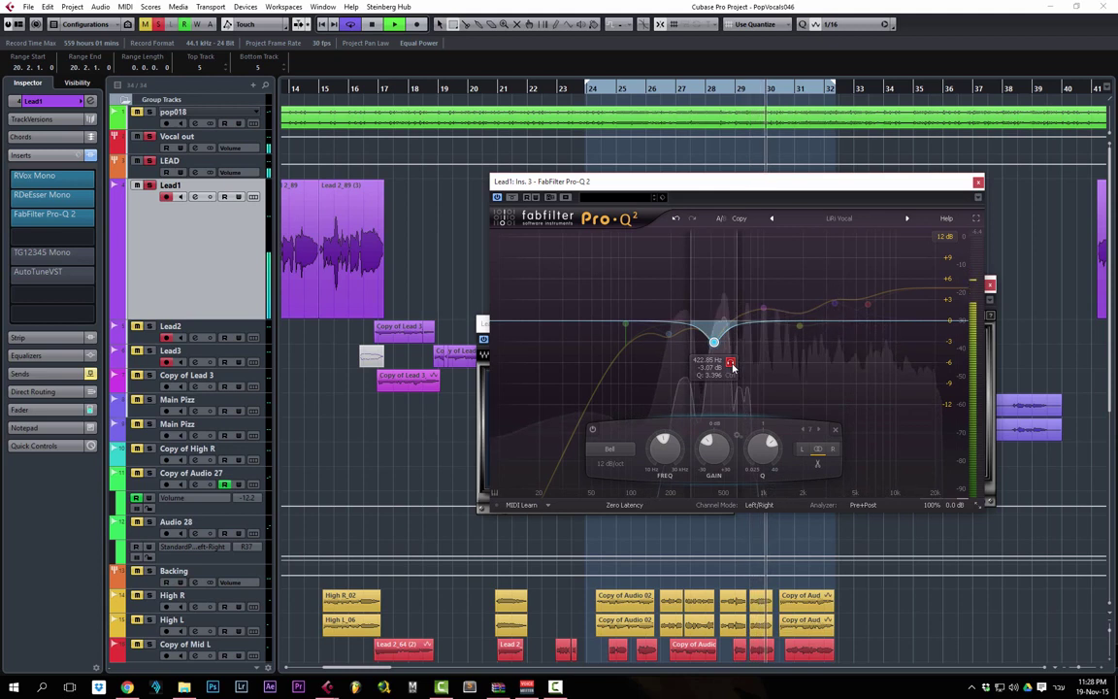
{"action": "left_click", "coordinate": [732, 365]}
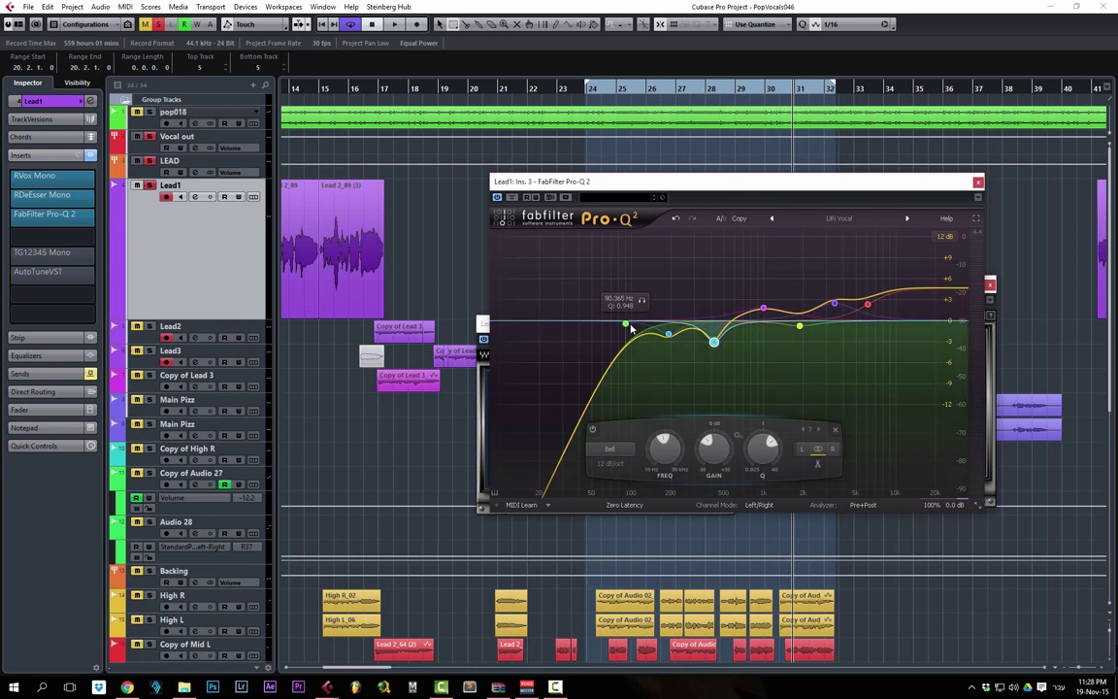
Shift the Pro-Q 2 low-cut band to about 89 Hz with a Q of about 1.03, and close the equalizer window
{"action": "mouse_move", "coordinate": [630, 330]}
{"action": "left_mouse_down"}
{"action": "mouse_move", "coordinate": [704, 327]}
{"action": "mouse_move", "coordinate": [626, 323]}
{"action": "left_mouse_up"}
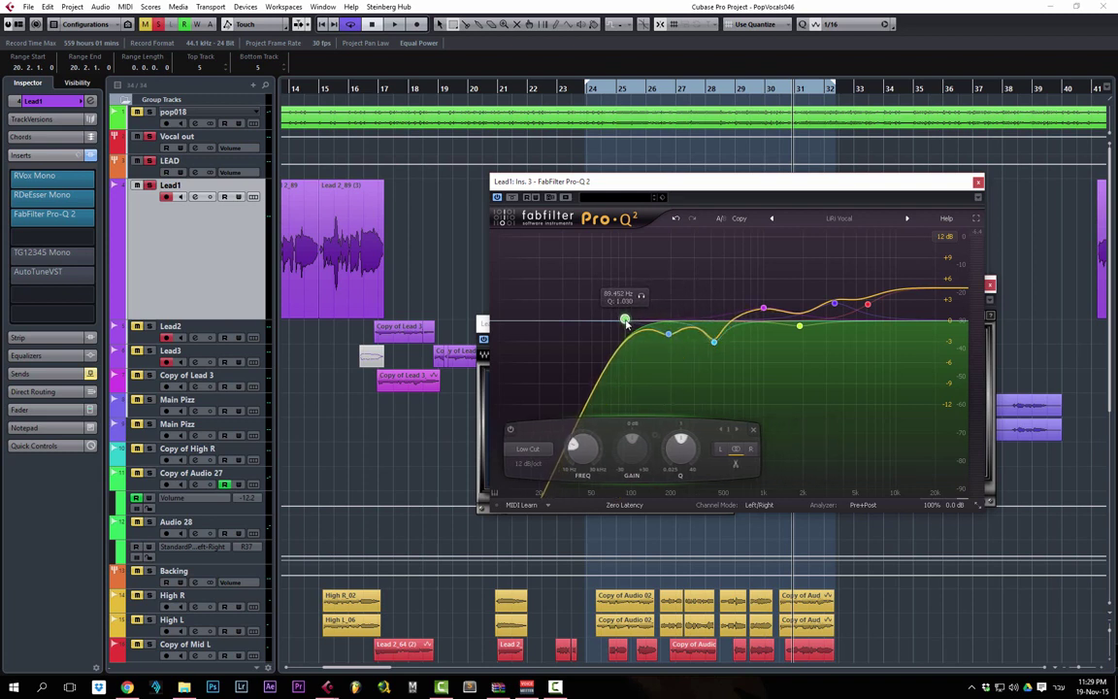
{"action": "left_click", "coordinate": [978, 182]}
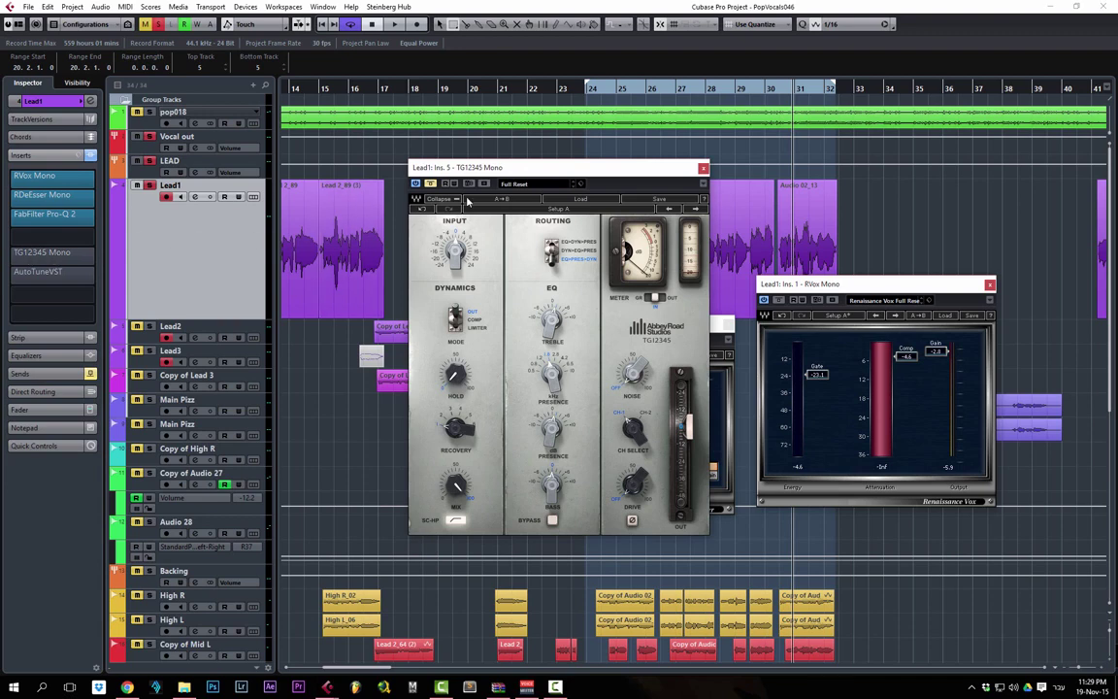
Close the RVox and RDeEsser windows, then take the TG12345 Mono insert out of bypass and listen to Lead1
{"action": "left_click_drag", "start_coordinate": [527, 171], "coordinate": [247, 174]}
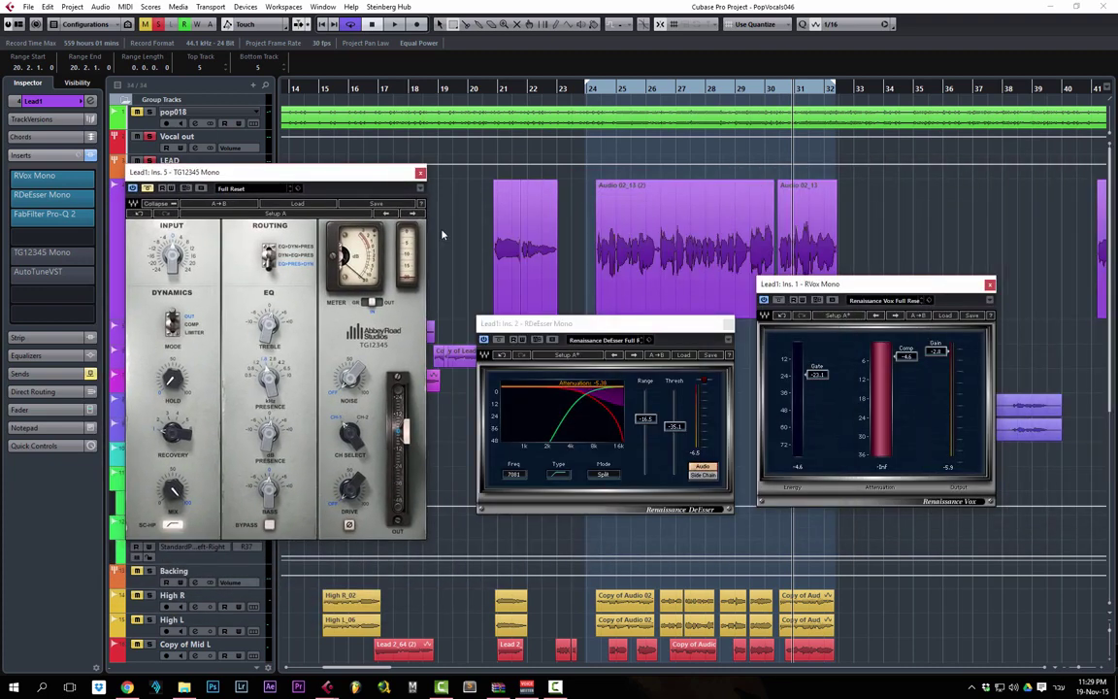
{"action": "left_click", "coordinate": [990, 283]}
{"action": "left_click", "coordinate": [728, 323]}
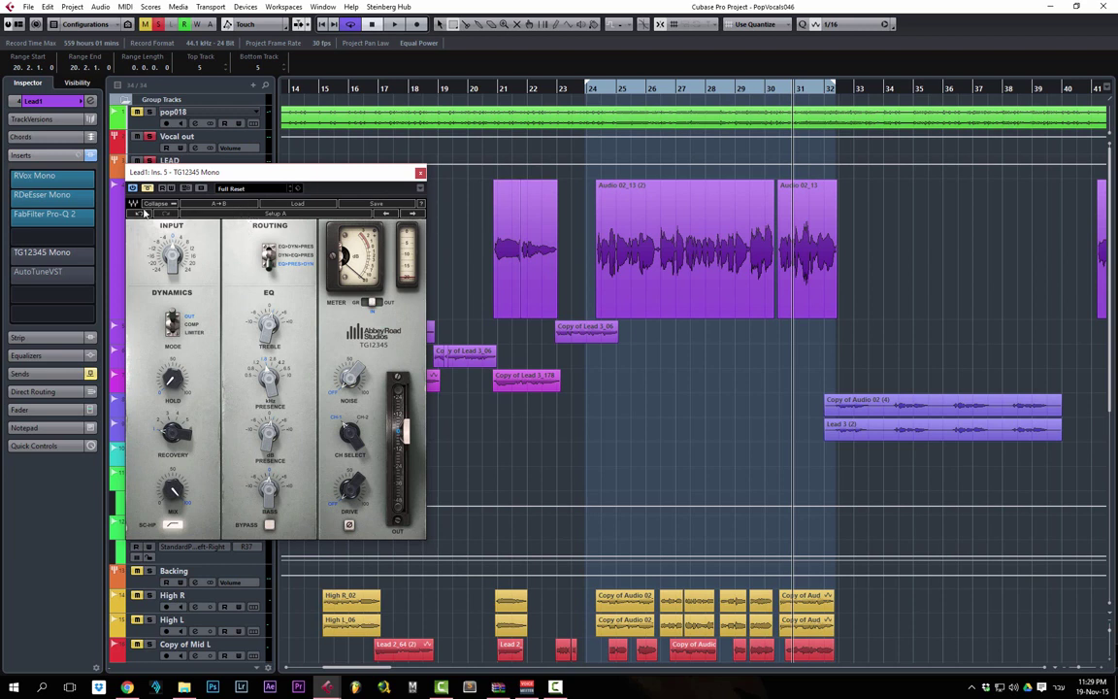
{"action": "key", "text": "space"}
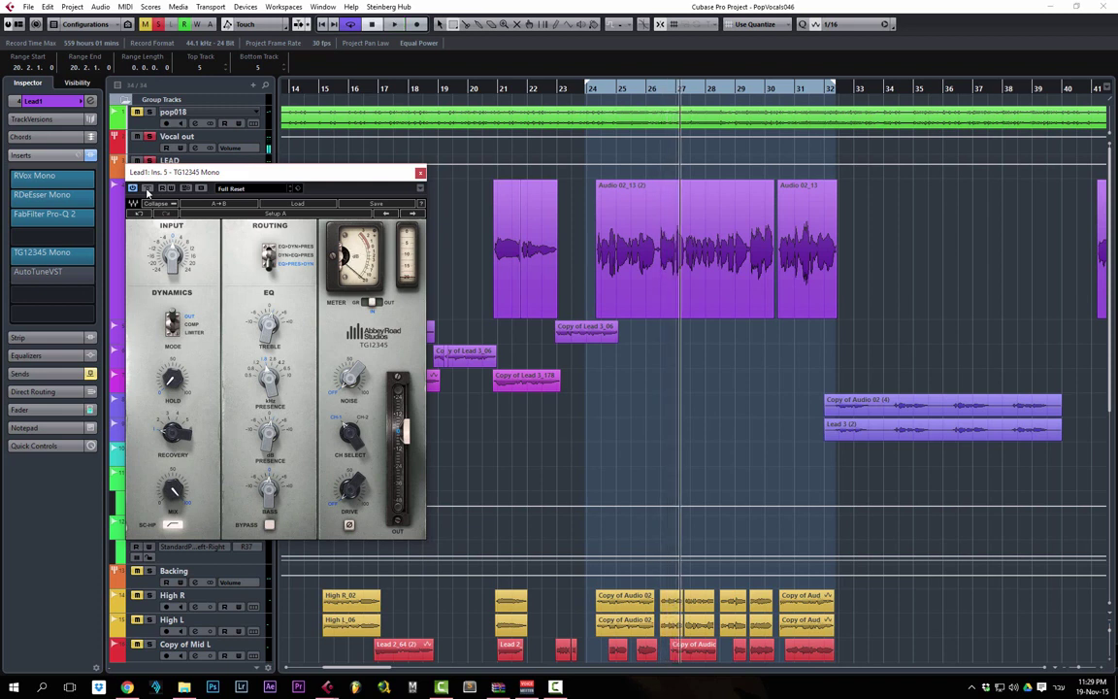
Open the AutoTuneVST insert on Lead1 in place of the TG12345 window and take it out of bypass
{"action": "left_click", "coordinate": [44, 279]}
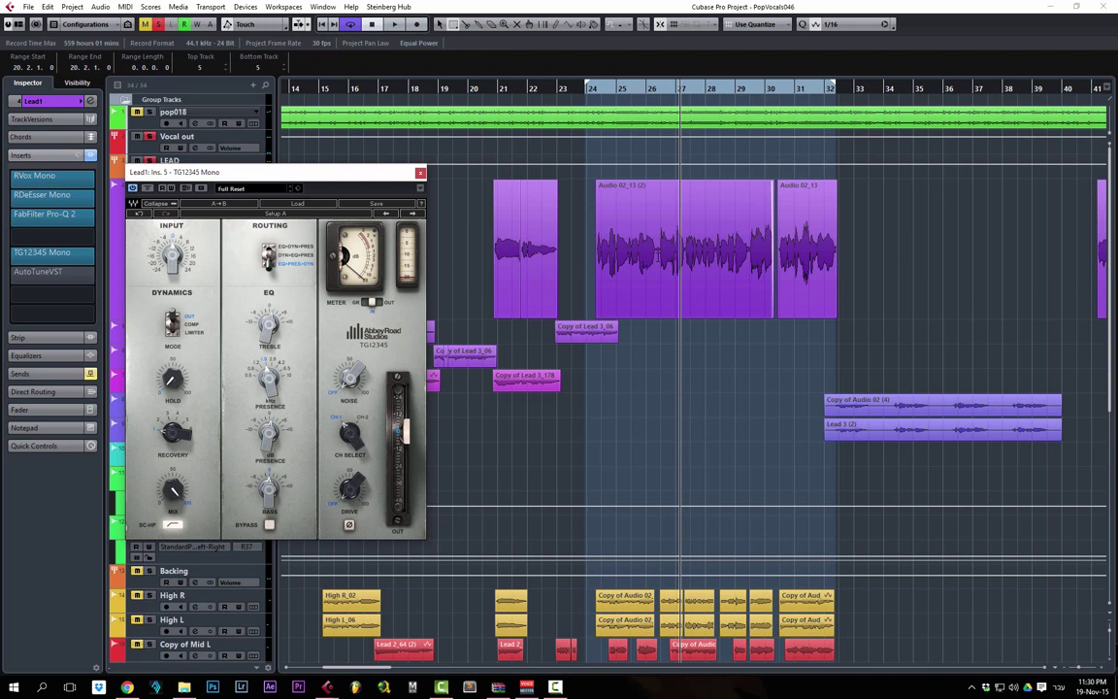
{"action": "left_click", "coordinate": [39, 272]}
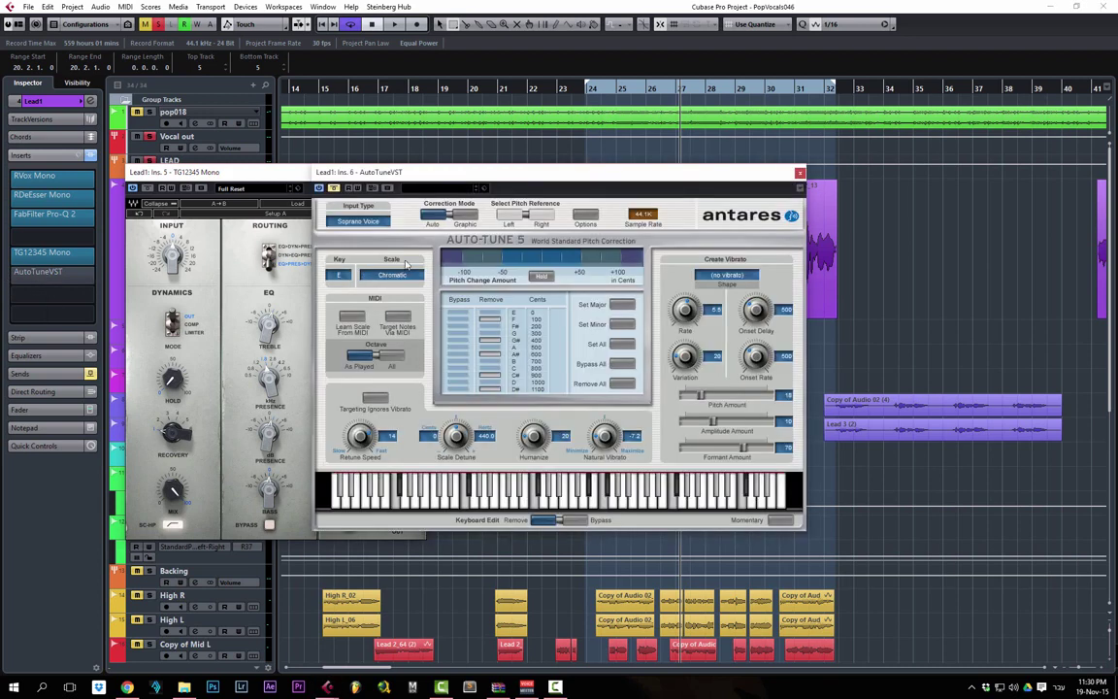
{"action": "left_click_drag", "start_coordinate": [342, 171], "coordinate": [186, 178]}
{"action": "left_click", "coordinate": [421, 173]}
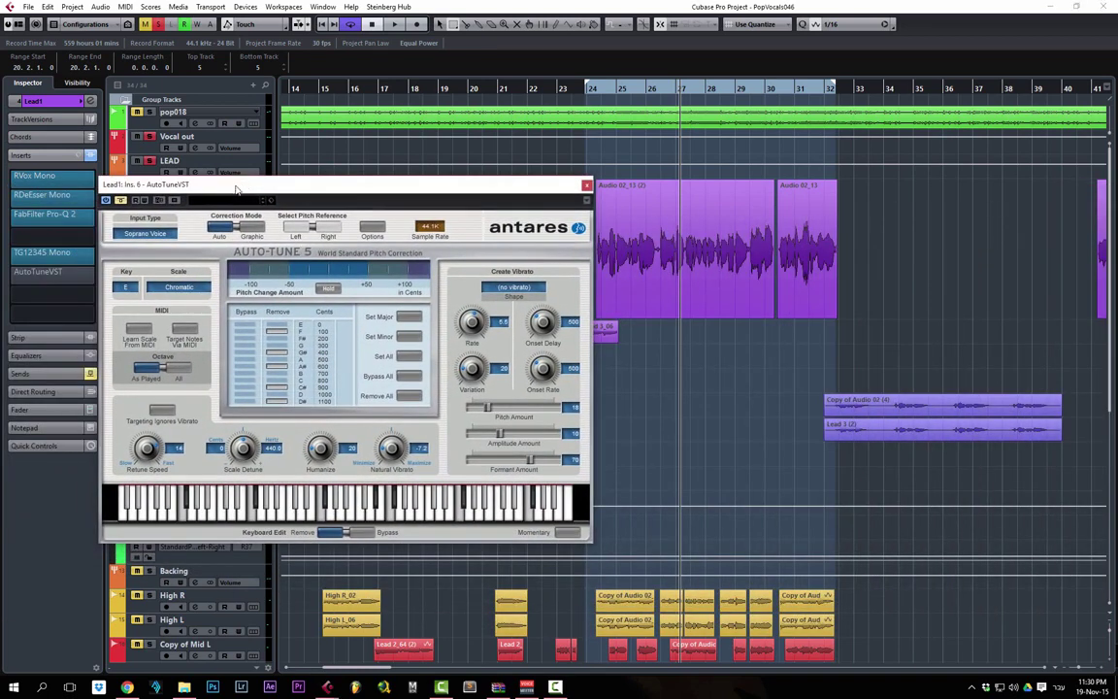
{"action": "left_click", "coordinate": [122, 201]}
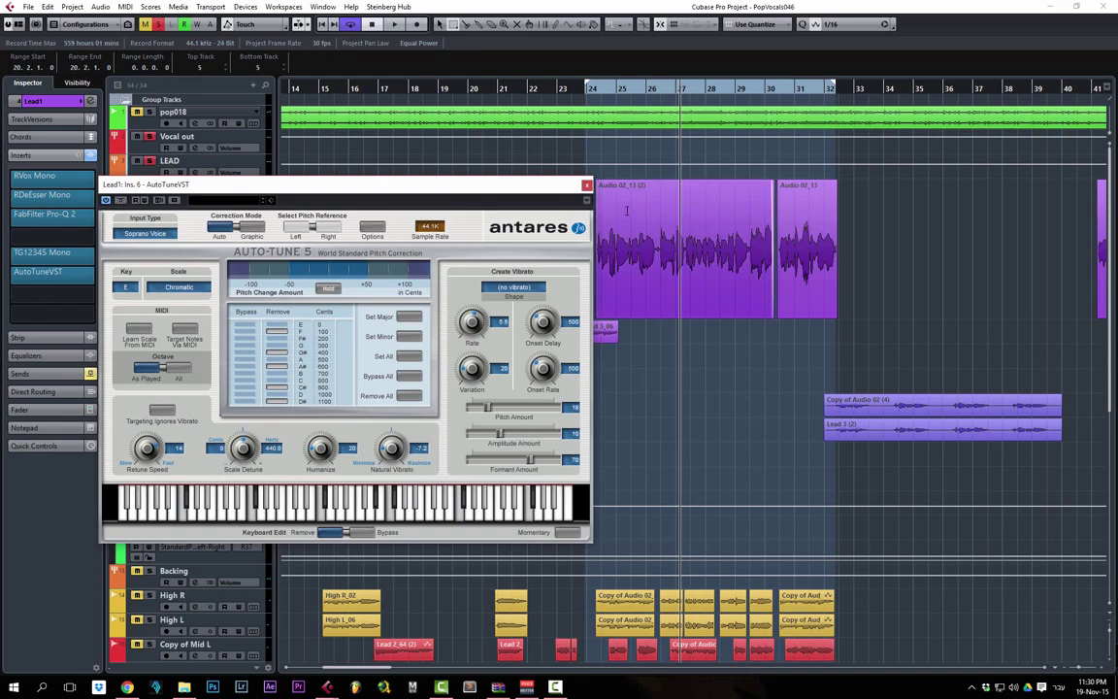
Play Lead1 with AutoTuneVST active, moving its window clear of the track header, and close the plug-in window
{"action": "key", "text": "space"}
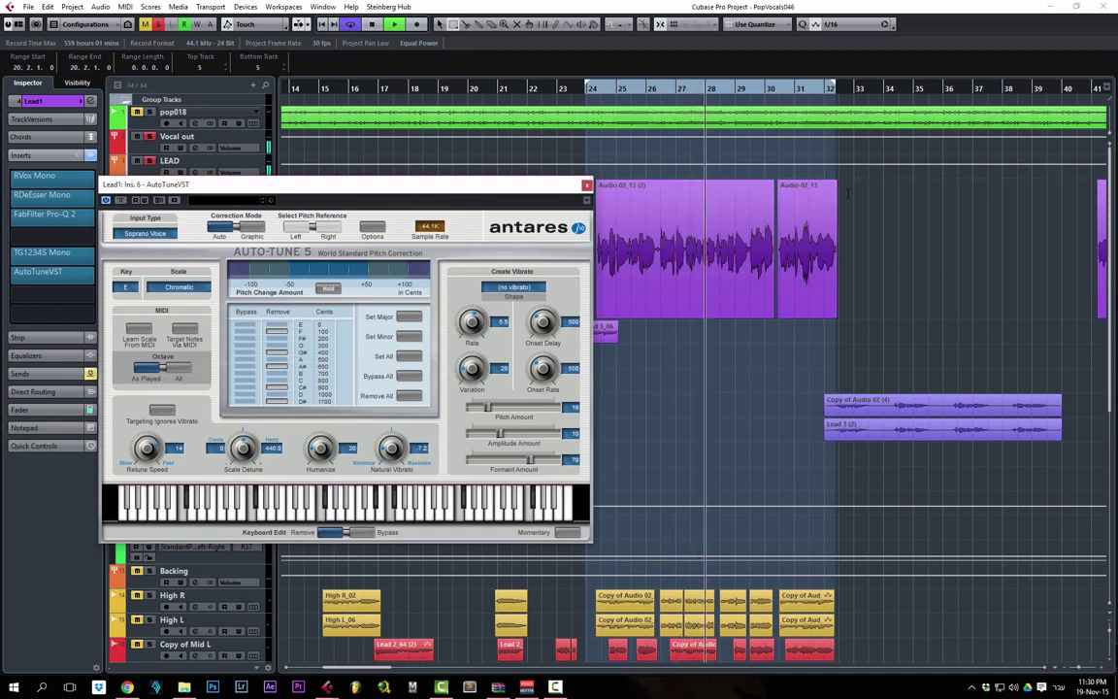
{"action": "left_click_drag", "start_coordinate": [406, 199], "coordinate": [637, 207]}
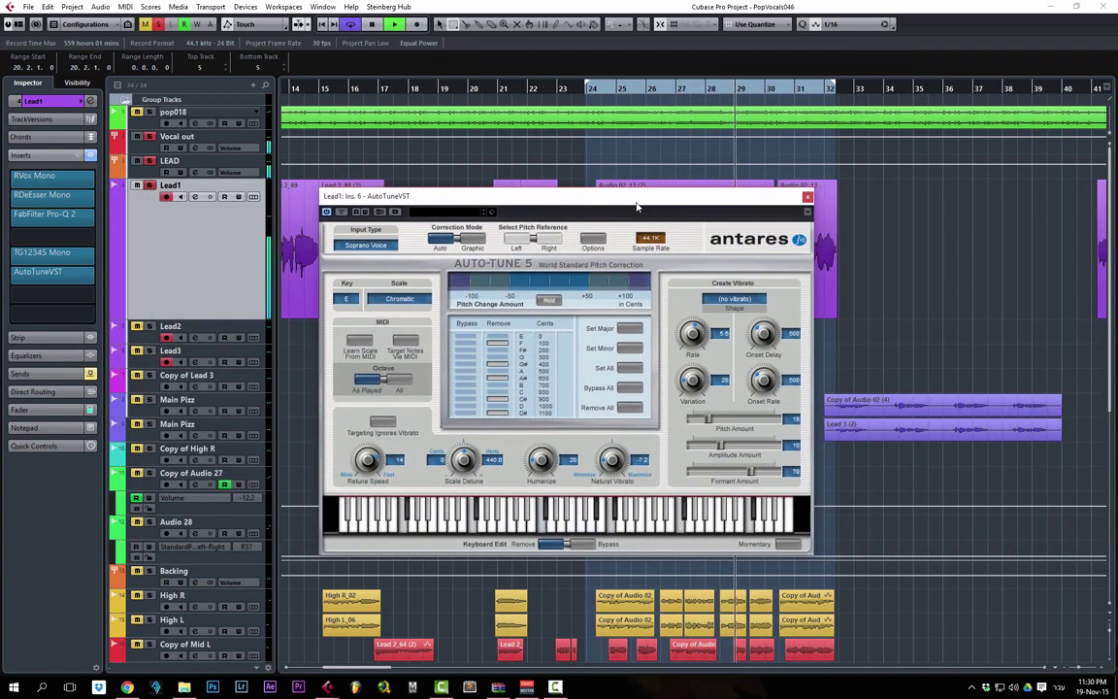
{"action": "left_click", "coordinate": [807, 198]}
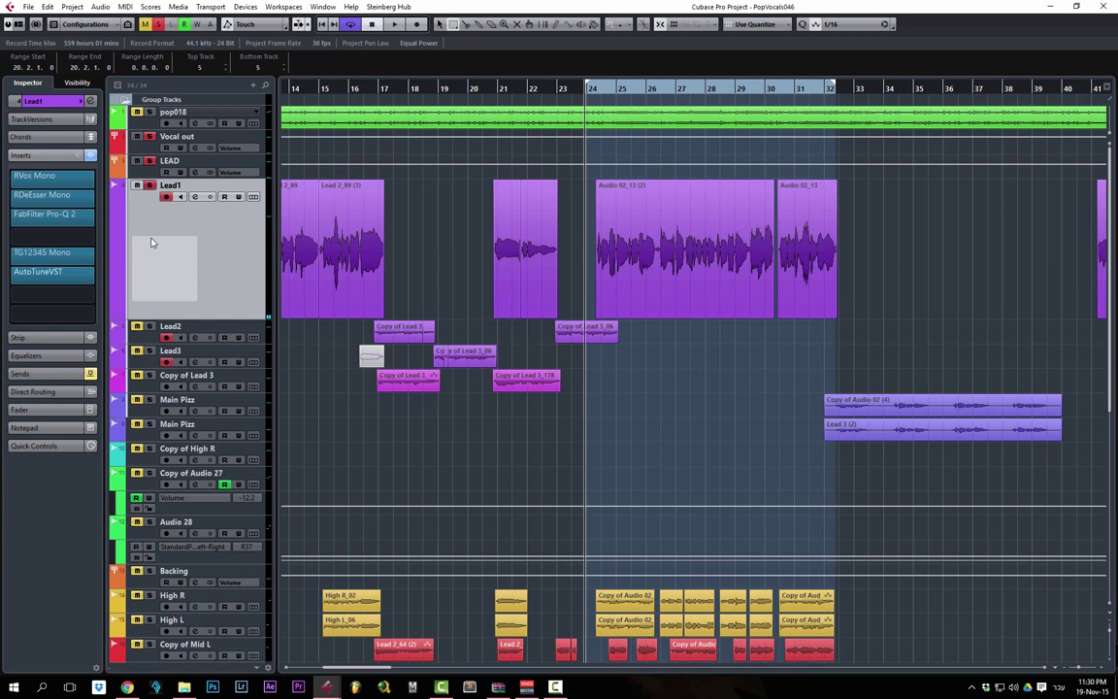
Select the LEAD group track and listen from about bar 30 with its inserts bypassed
{"action": "left_click", "coordinate": [145, 175]}
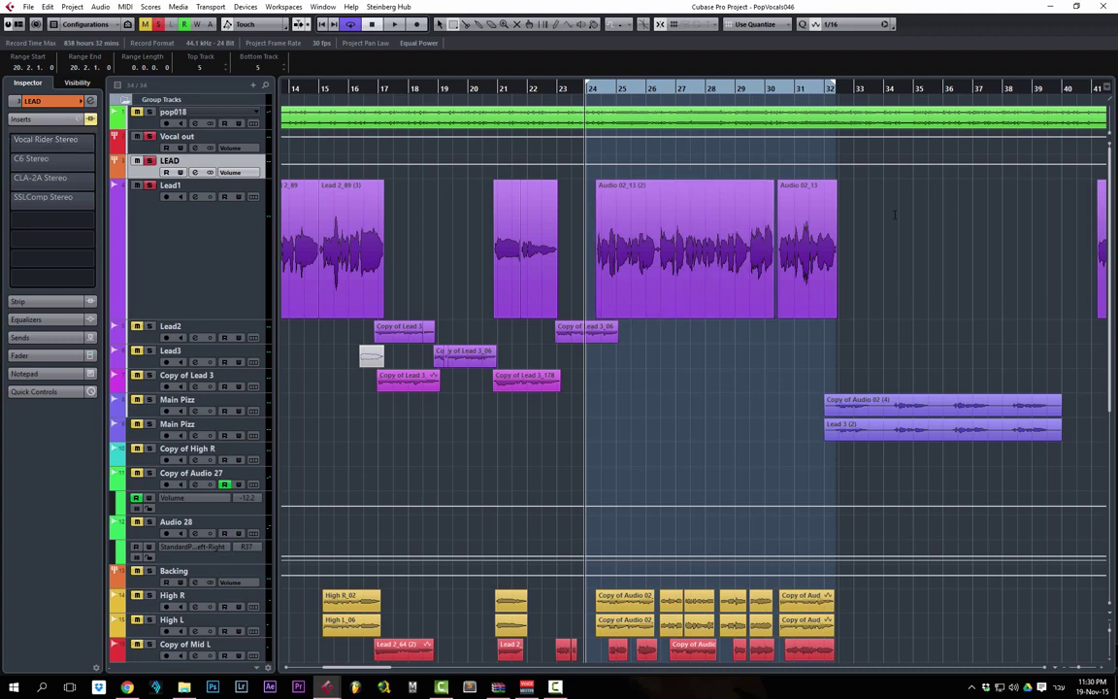
{"action": "left_click", "coordinate": [782, 89]}
{"action": "key", "text": "space"}
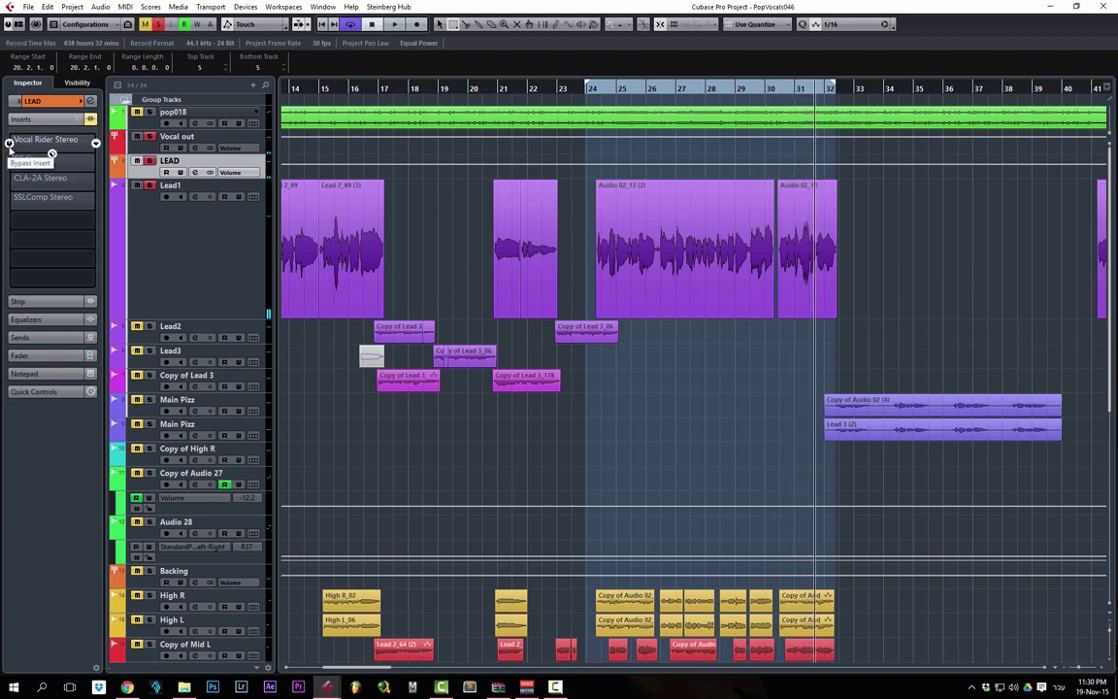
Open Vocal Rider Stereo on the LEAD group out of bypass, clear of the waveforms, and place the playhead at bar 30
{"action": "left_click", "coordinate": [45, 138]}
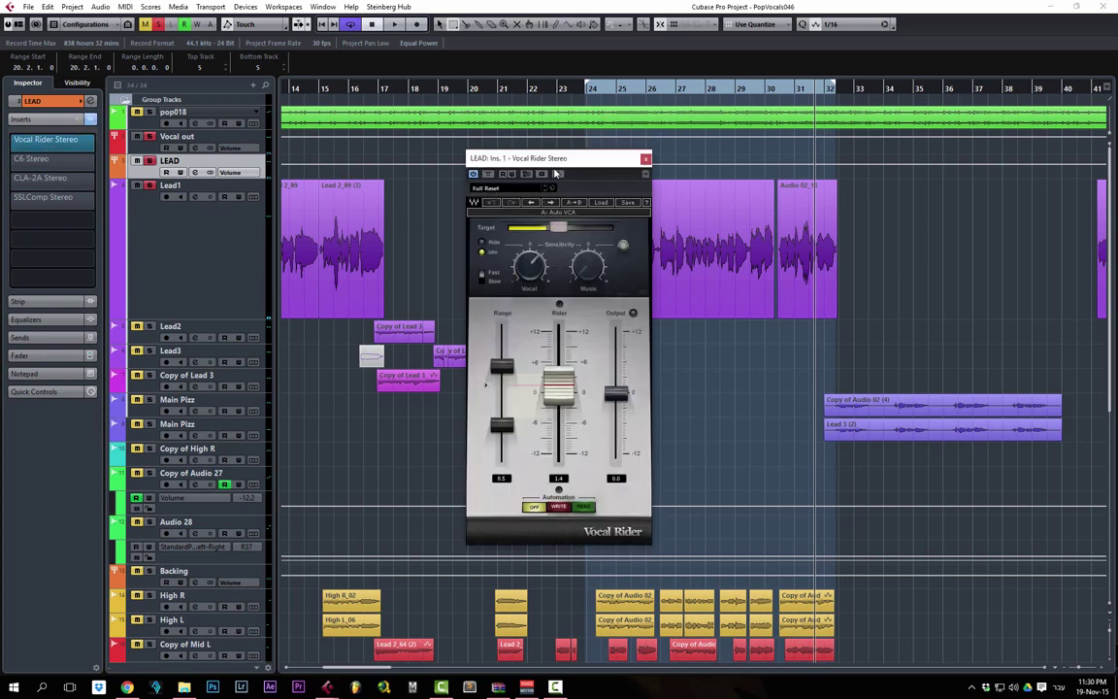
{"action": "left_click_drag", "start_coordinate": [500, 157], "coordinate": [580, 165]}
{"action": "left_click_drag", "start_coordinate": [718, 170], "coordinate": [687, 155]}
{"action": "left_click", "coordinate": [771, 89]}
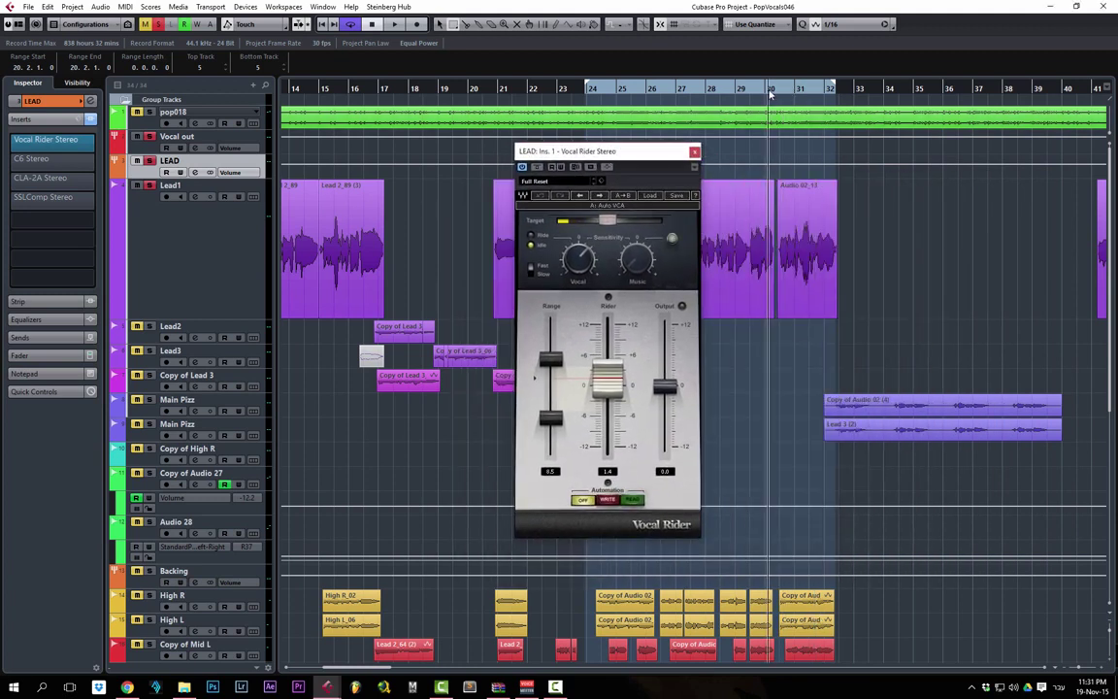
{"action": "left_click_drag", "start_coordinate": [599, 152], "coordinate": [460, 147]}
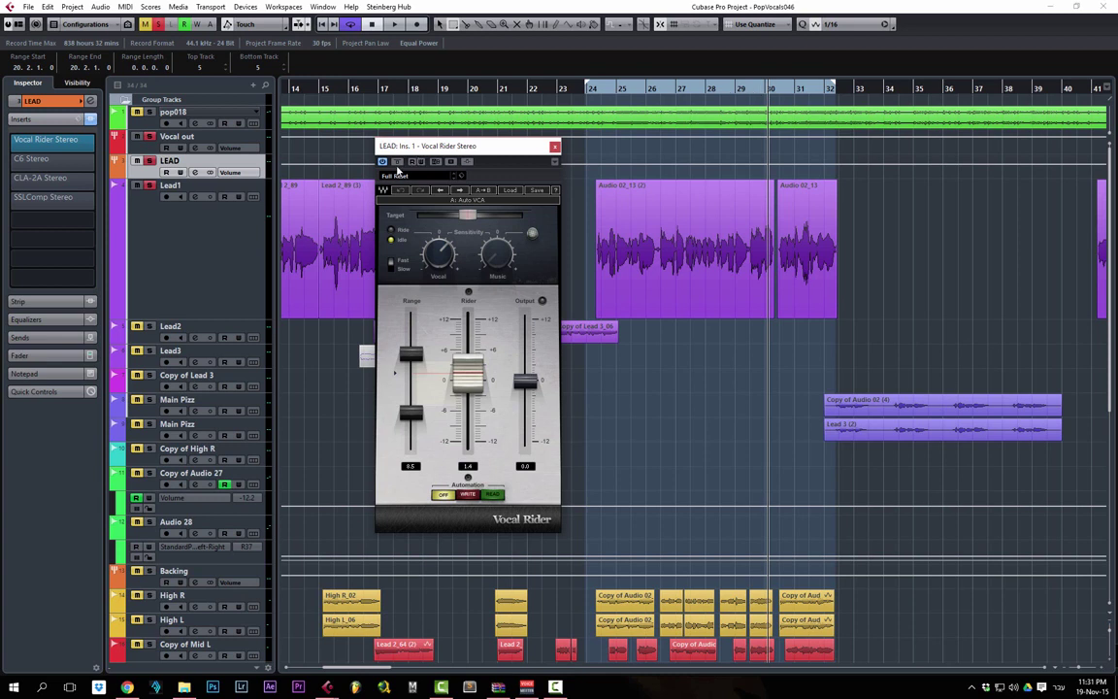
Play the end of the lead phrase twice with Vocal Rider active, restarting from about bar 30, and watch its fader
{"action": "key", "text": "space"}
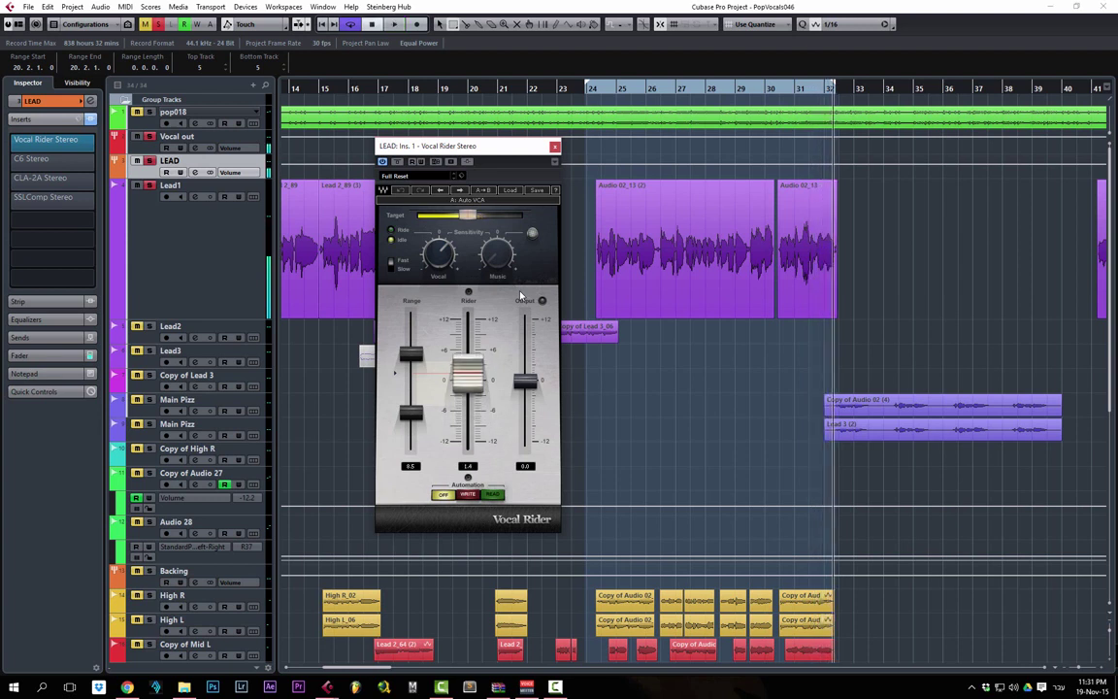
{"action": "left_click", "coordinate": [784, 89]}
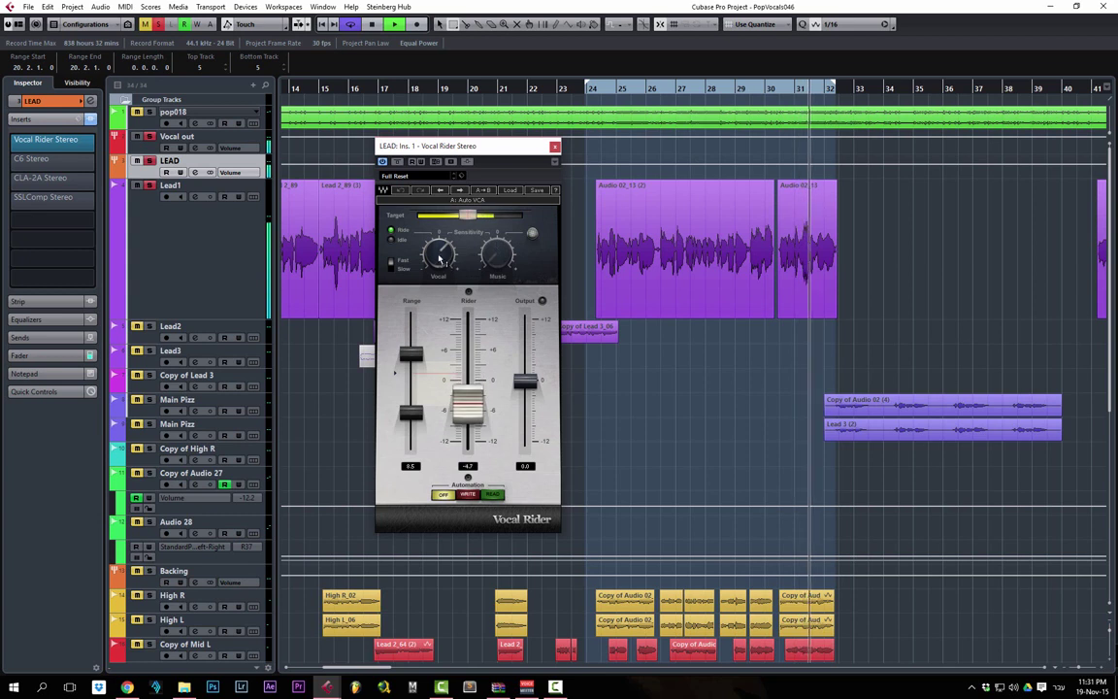
{"action": "key", "text": "space"}
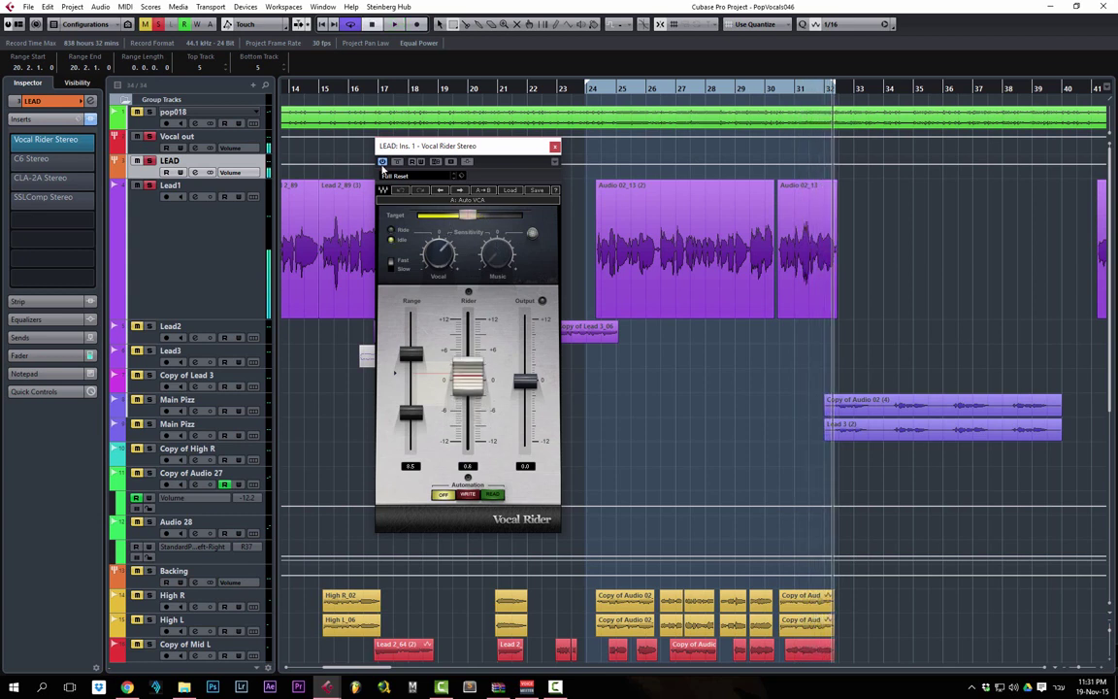
Bypass Vocal Rider, replay the phrase from about bar 30 for comparison, and reactivate it
{"action": "left_click", "coordinate": [397, 163]}
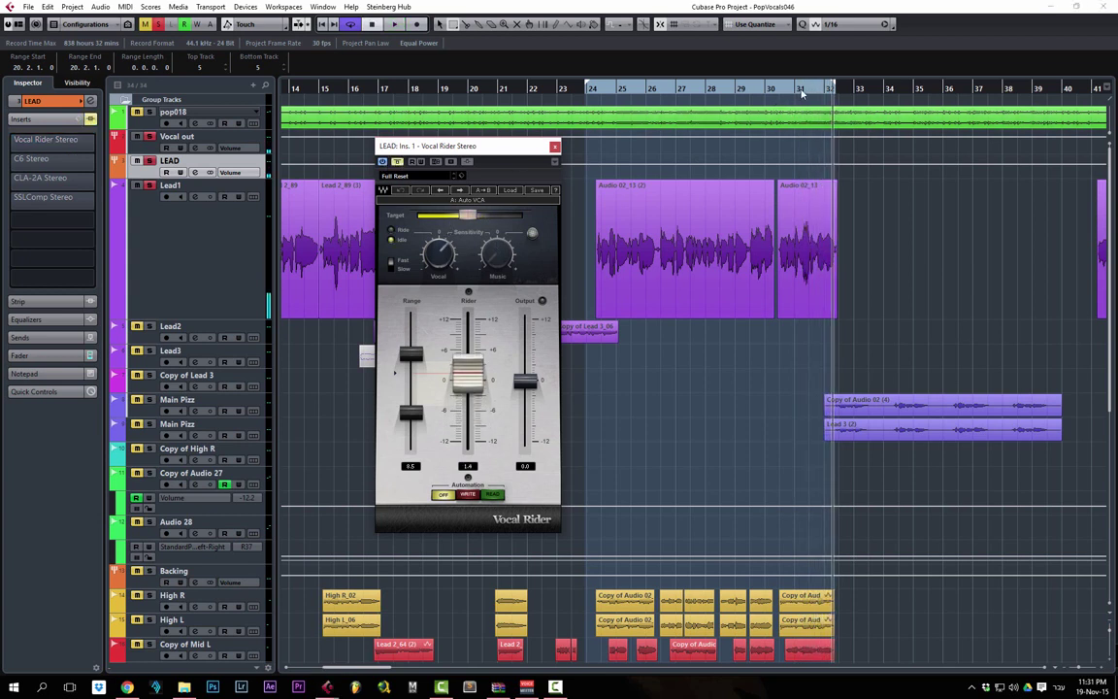
{"action": "left_click", "coordinate": [789, 89]}
{"action": "key", "text": "space"}
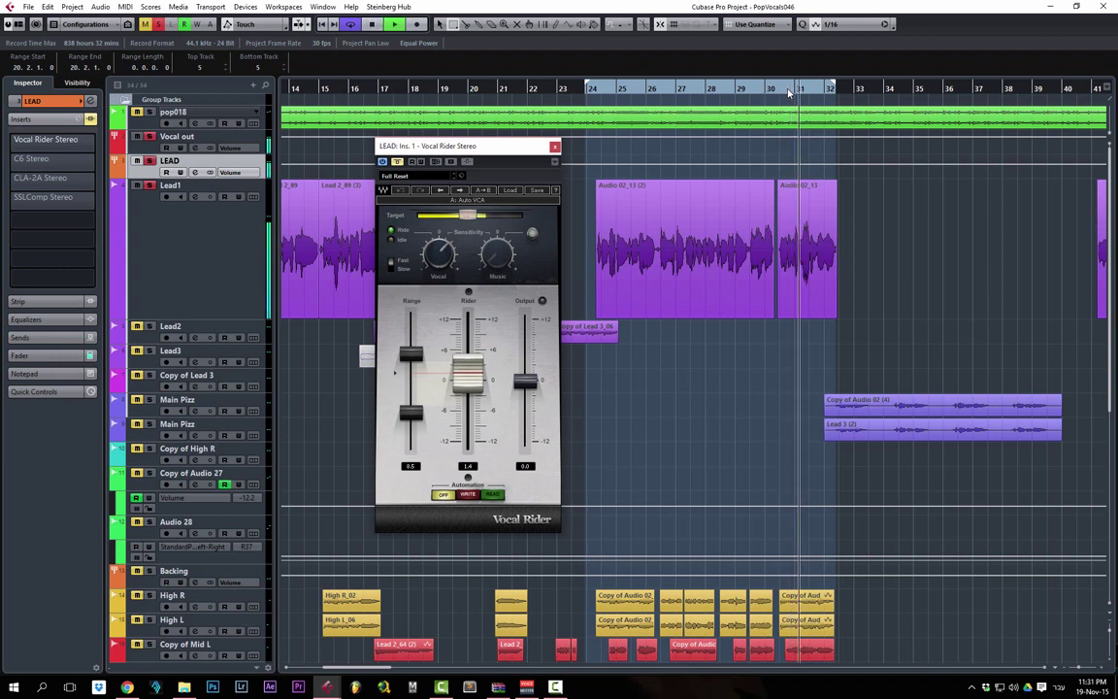
{"action": "left_click", "coordinate": [397, 162]}
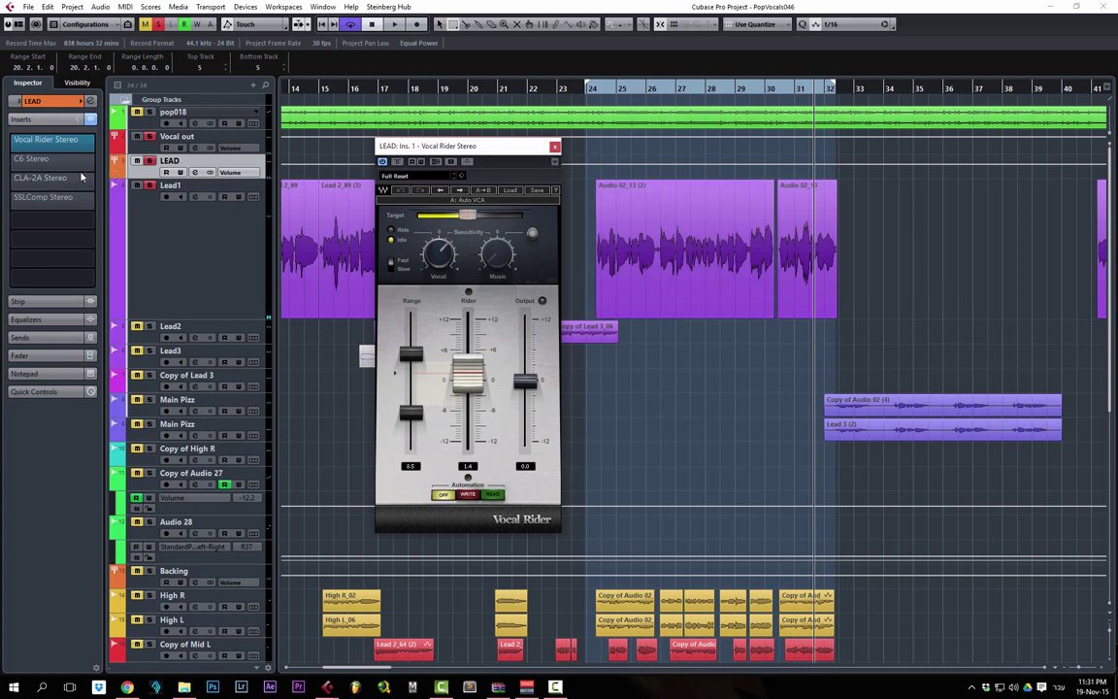
Take the C6 Stereo insert on the LEAD group out of bypass
{"action": "left_click_drag", "start_coordinate": [82, 176], "coordinate": [19, 165]}
{"action": "left_click", "coordinate": [12, 164]}
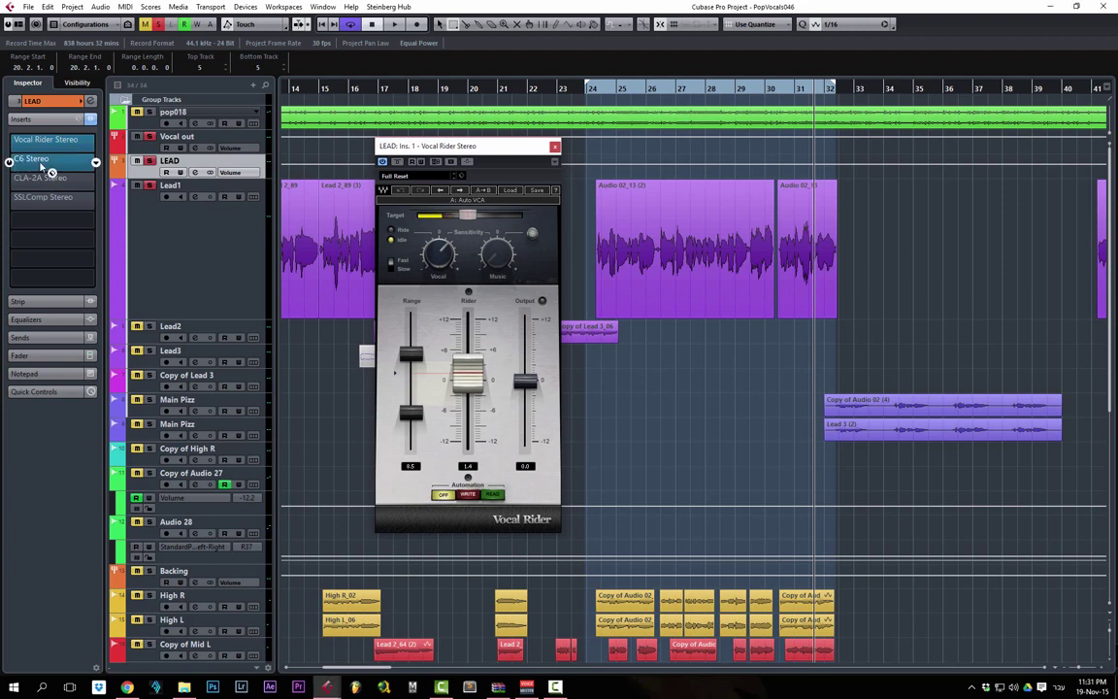
Open C6 Stereo on the LEAD group, reposition its window, and place the playhead midway through bar 30
{"action": "left_click", "coordinate": [42, 164]}
{"action": "left_click_drag", "start_coordinate": [466, 211], "coordinate": [425, 187]}
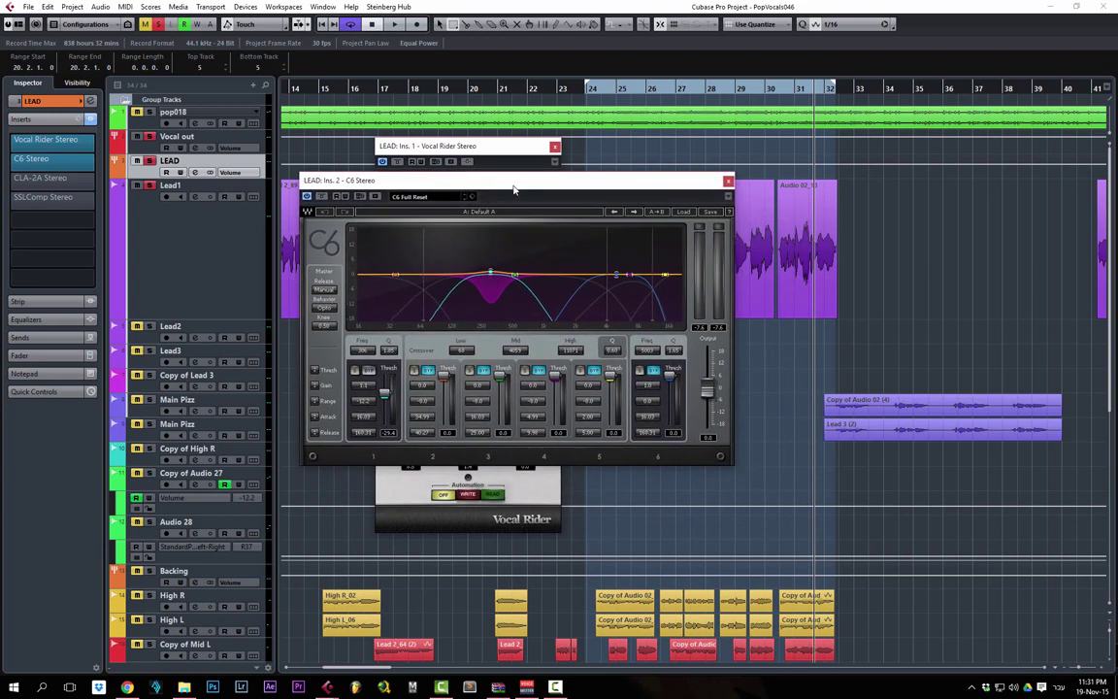
{"action": "left_click", "coordinate": [790, 88]}
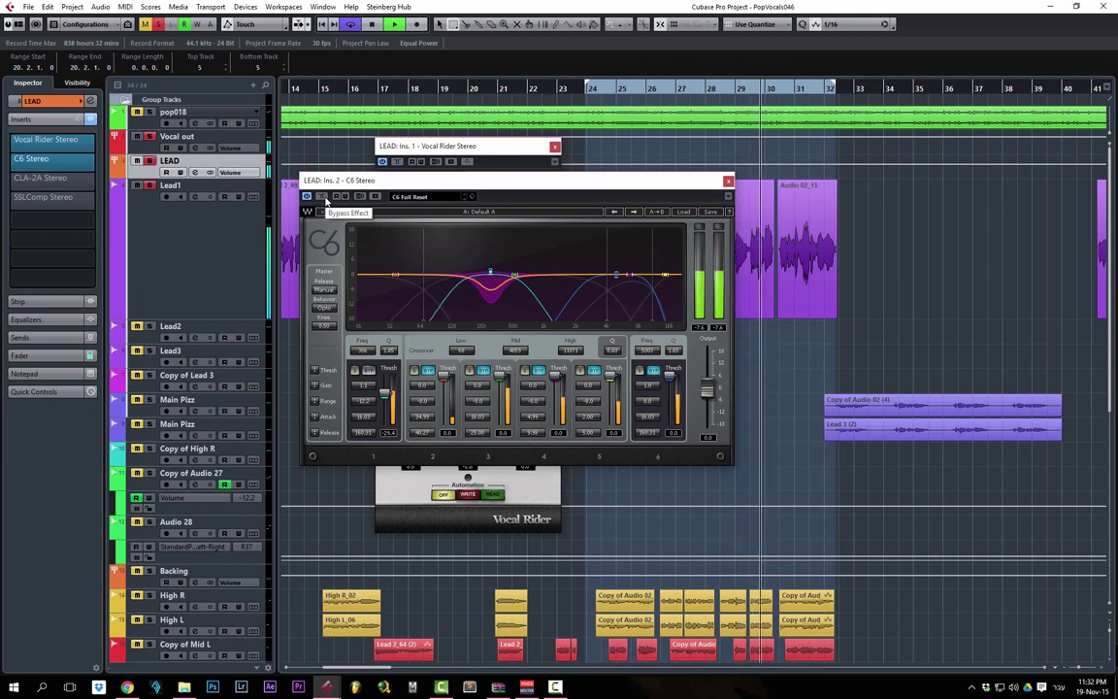
Compare the lead with C6 bypassed and active twice during playback, leave it active, and close the C6 and Vocal Rider windows
{"action": "left_click", "coordinate": [321, 196]}
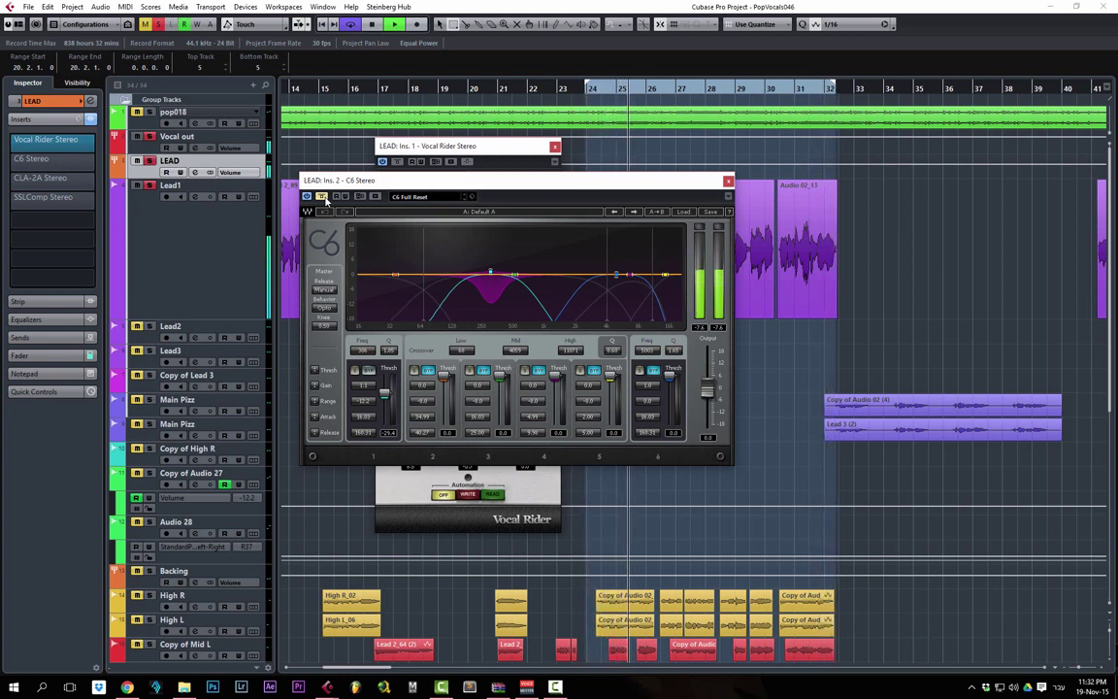
{"action": "left_click", "coordinate": [324, 198]}
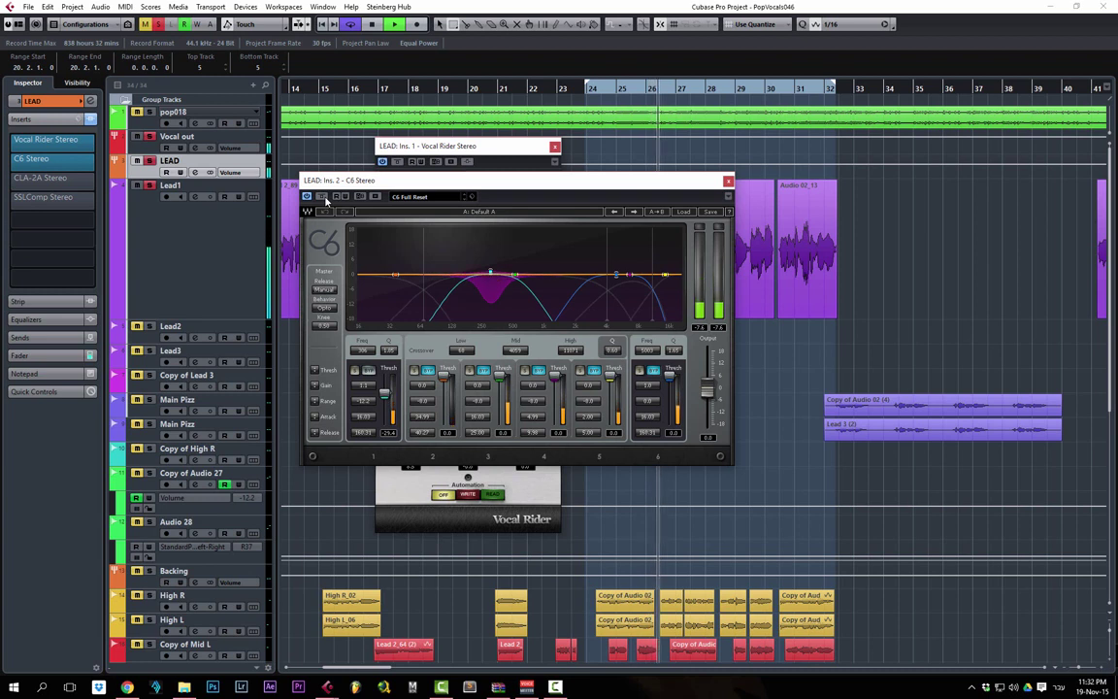
{"action": "left_click", "coordinate": [326, 200]}
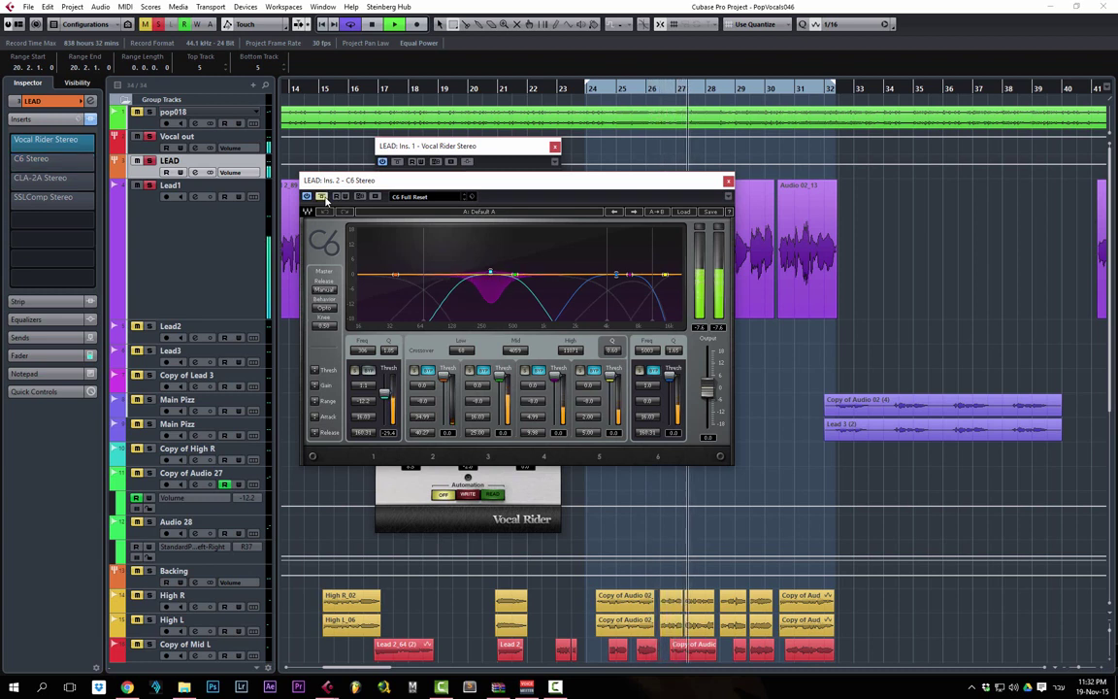
{"action": "left_click", "coordinate": [322, 196]}
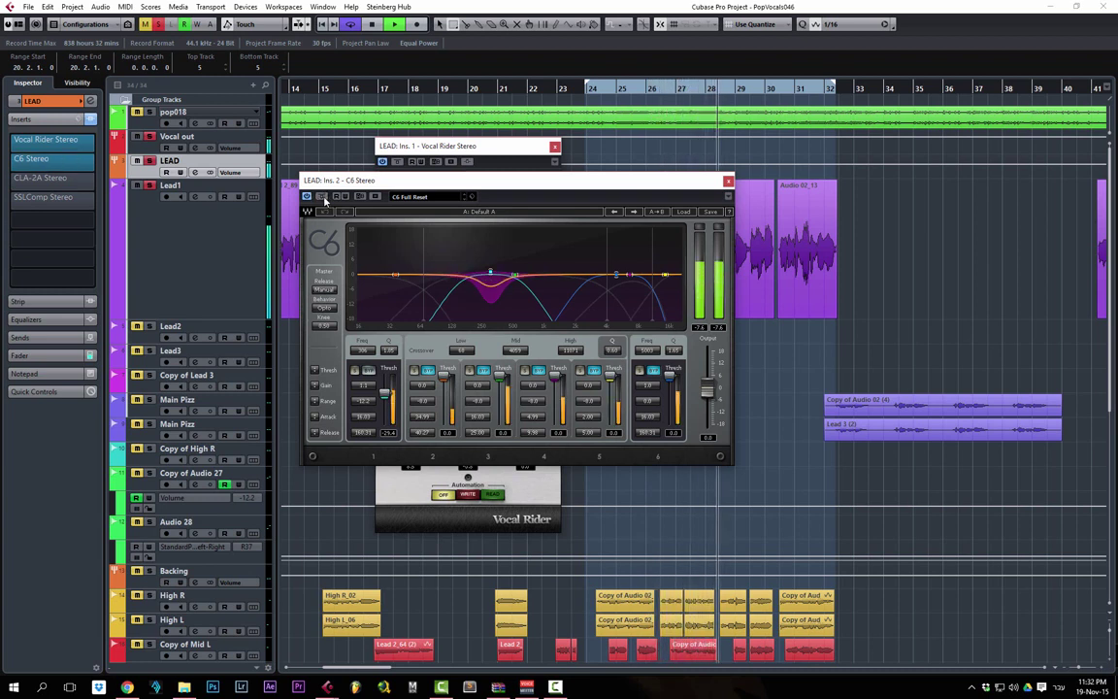
{"action": "key", "text": "space"}
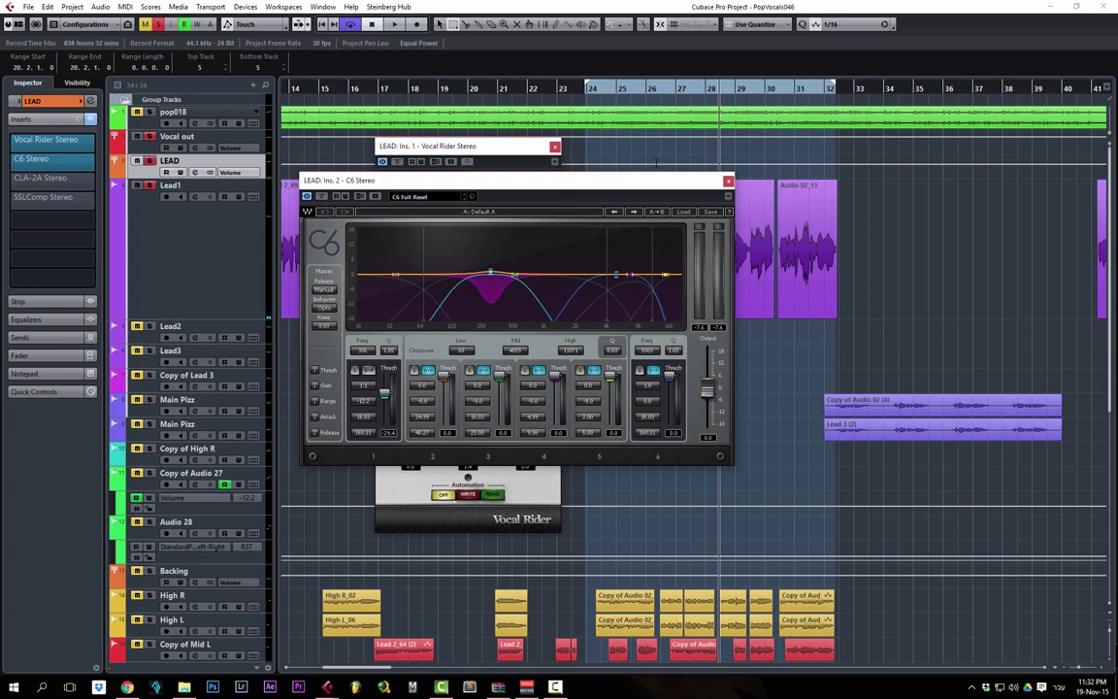
{"action": "left_click", "coordinate": [728, 181]}
{"action": "left_click", "coordinate": [556, 146]}
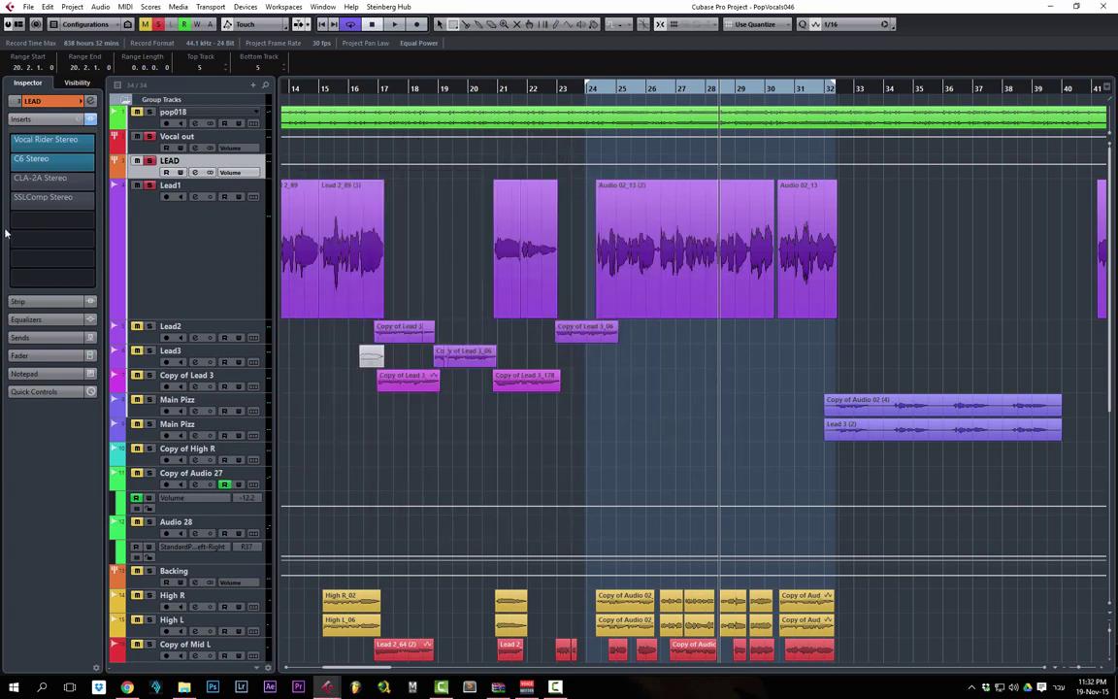
Open CLA-2A Stereo on the LEAD group below the lead waveforms, switch it on briefly, and return it to bypass
{"action": "left_click", "coordinate": [58, 184]}
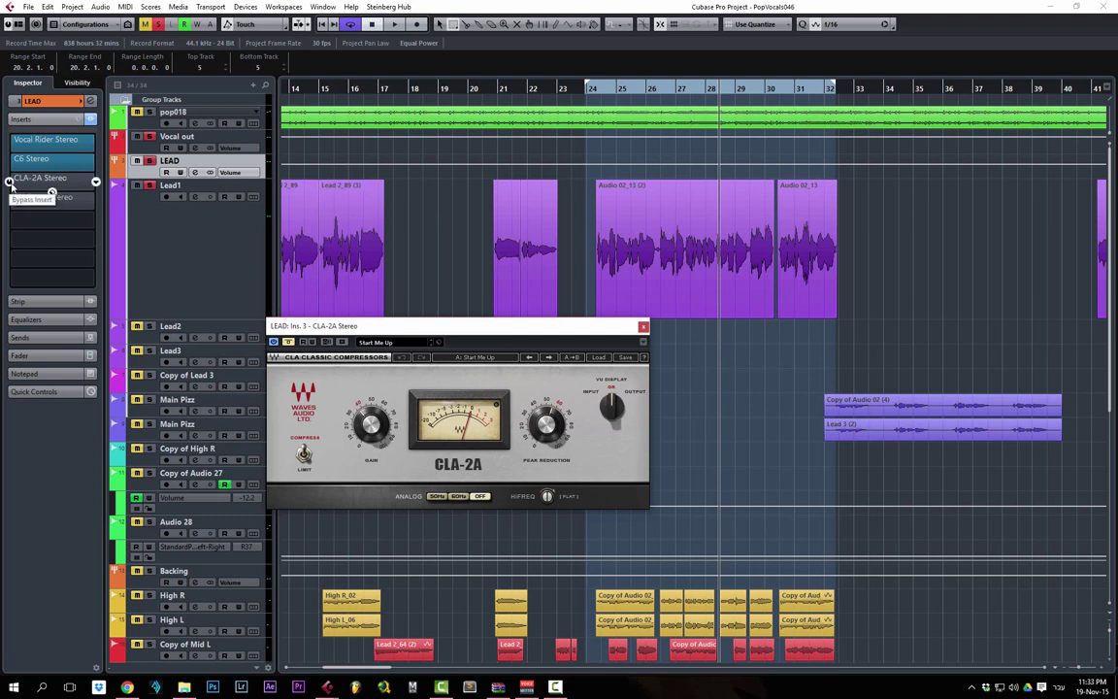
{"action": "left_click", "coordinate": [10, 182]}
{"action": "left_click_drag", "start_coordinate": [463, 331], "coordinate": [541, 332]}
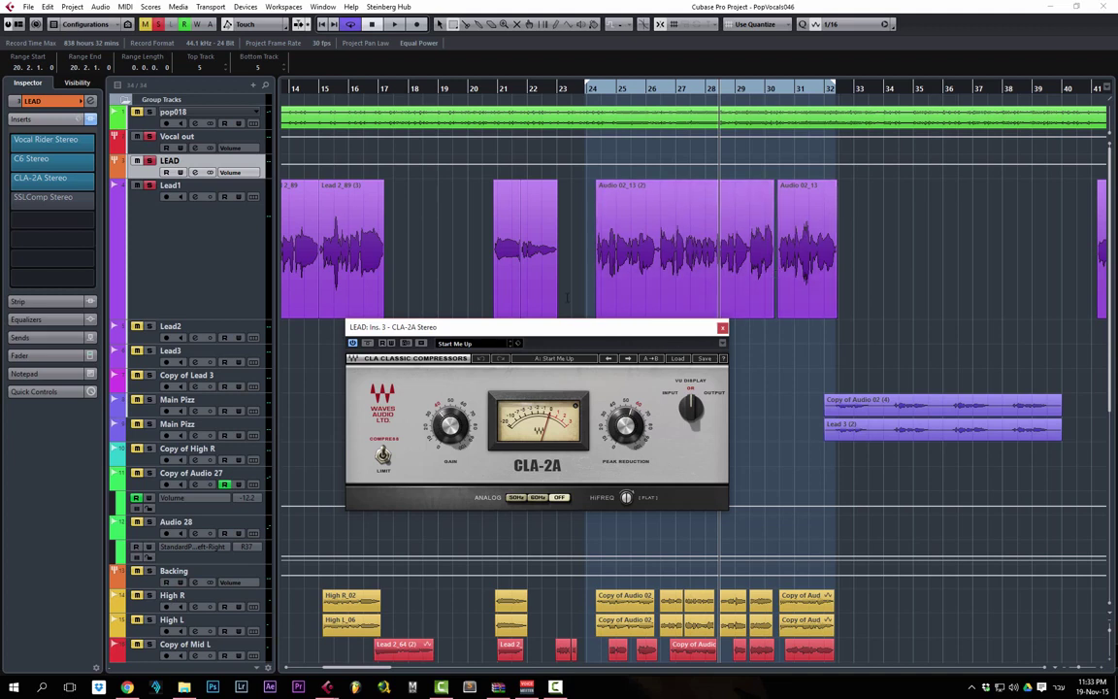
{"action": "left_click", "coordinate": [10, 177]}
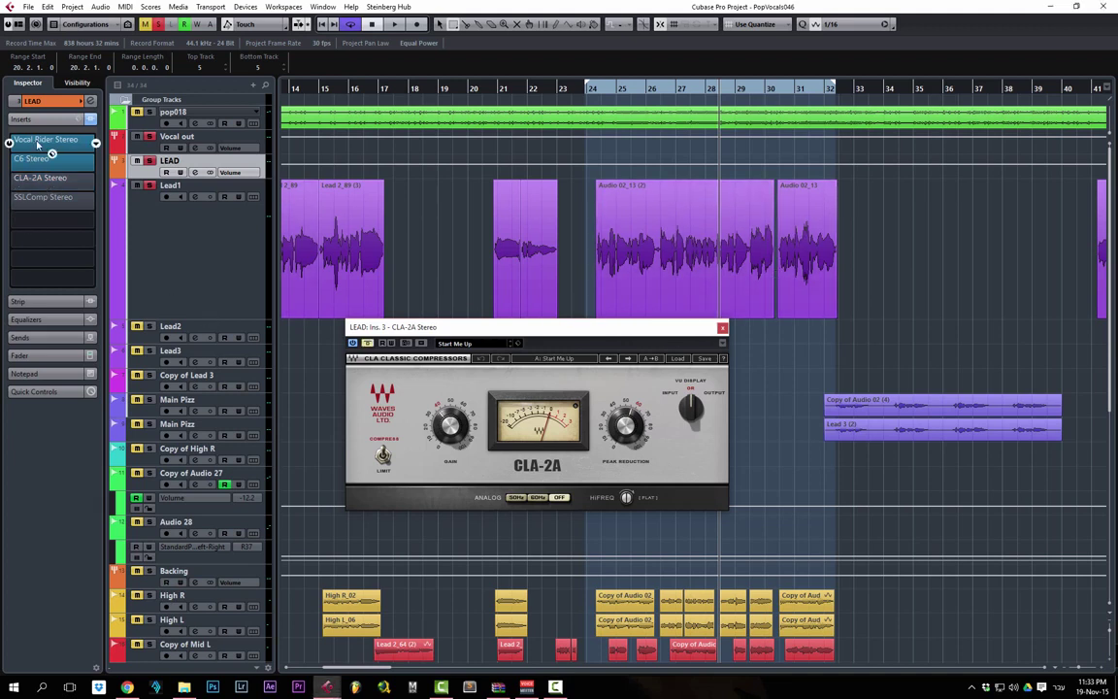
Open Vocal Rider Stereo on the LEAD group, play the lead with CLA-2A bypassed, and close Vocal Rider
{"action": "left_click", "coordinate": [40, 143]}
{"action": "key", "text": "space"}
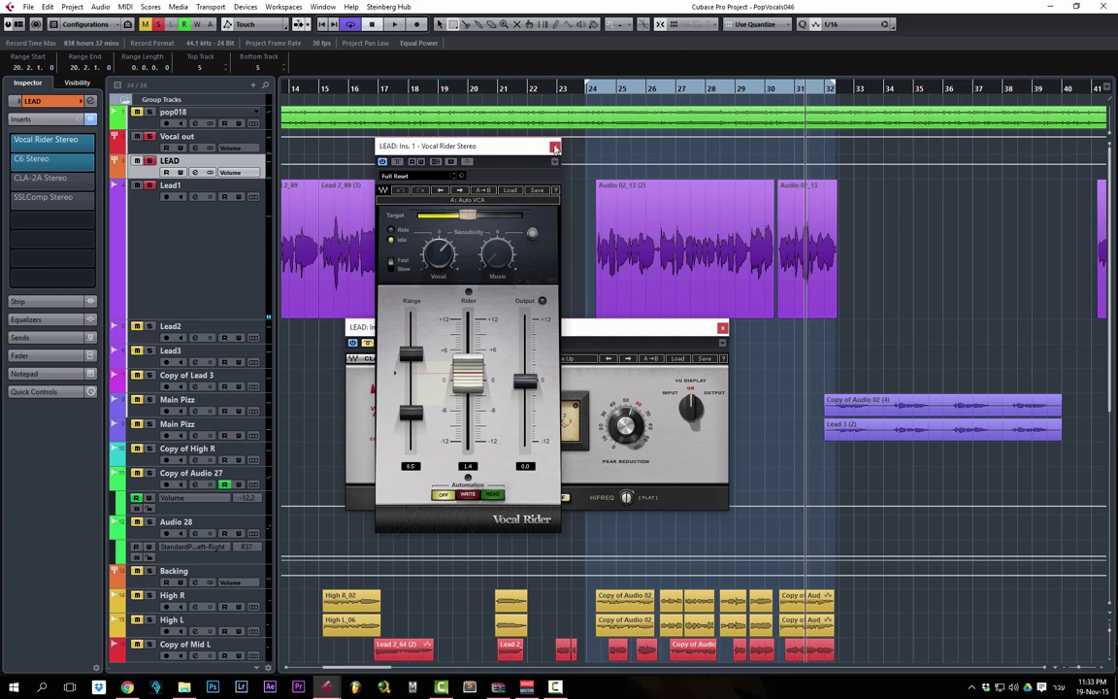
{"action": "left_click", "coordinate": [555, 148]}
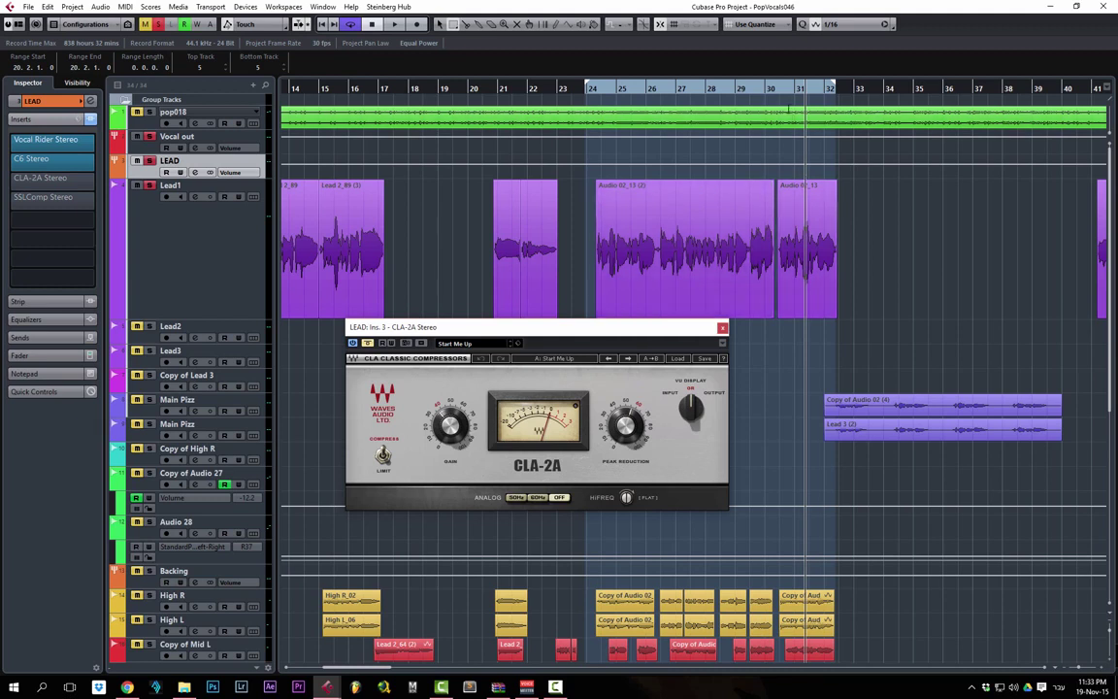
Play the lead from about bar 30 with CLA-2A active, bypass it during playback, and stop
{"action": "left_click", "coordinate": [778, 89]}
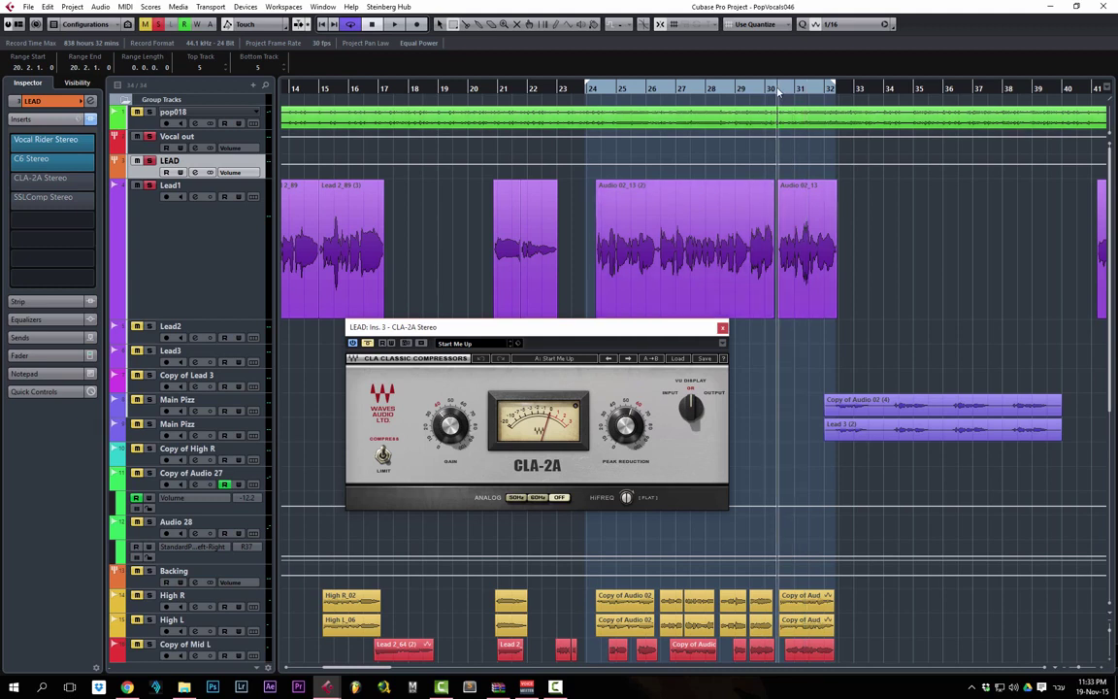
{"action": "left_click", "coordinate": [9, 182]}
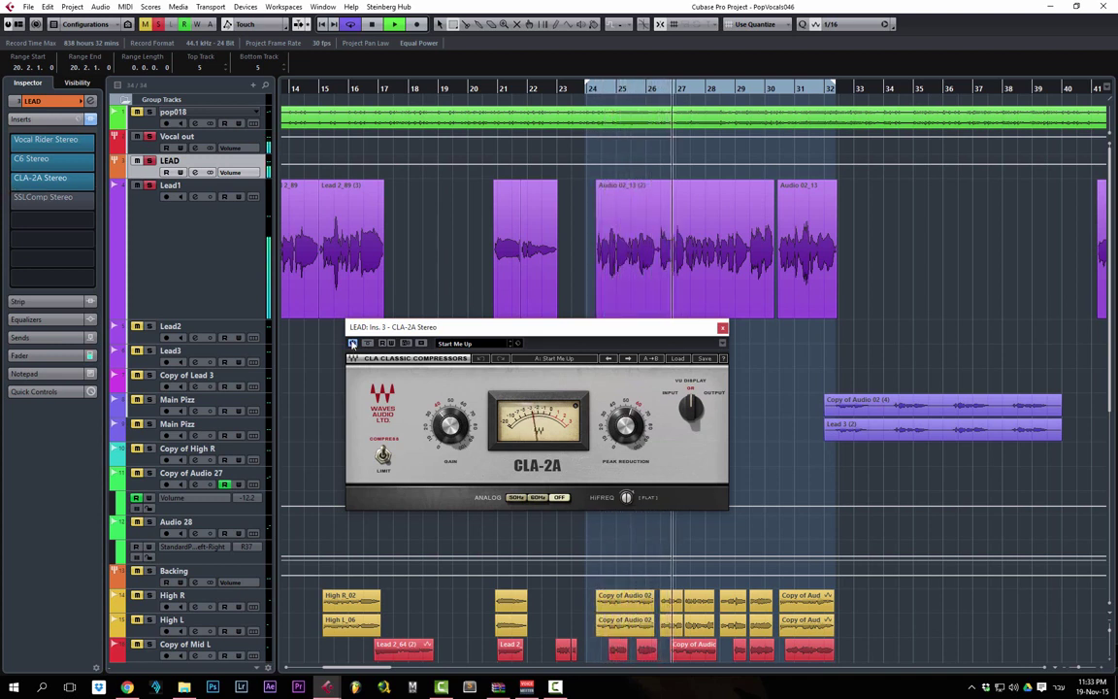
{"action": "left_click", "coordinate": [353, 344]}
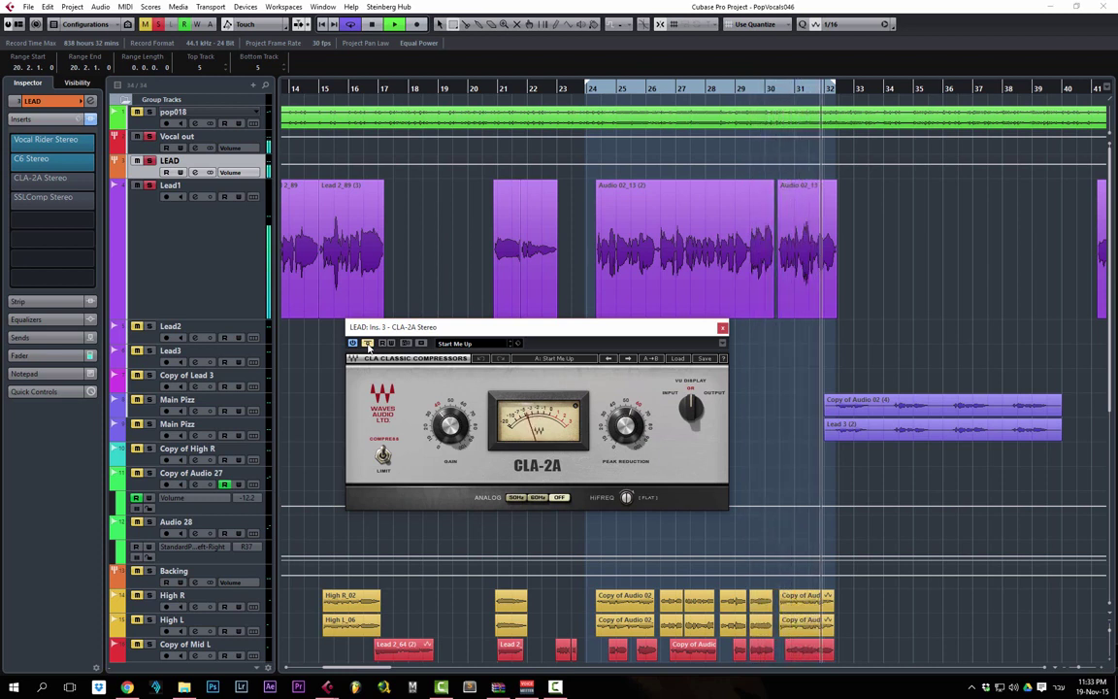
{"action": "key", "text": "space"}
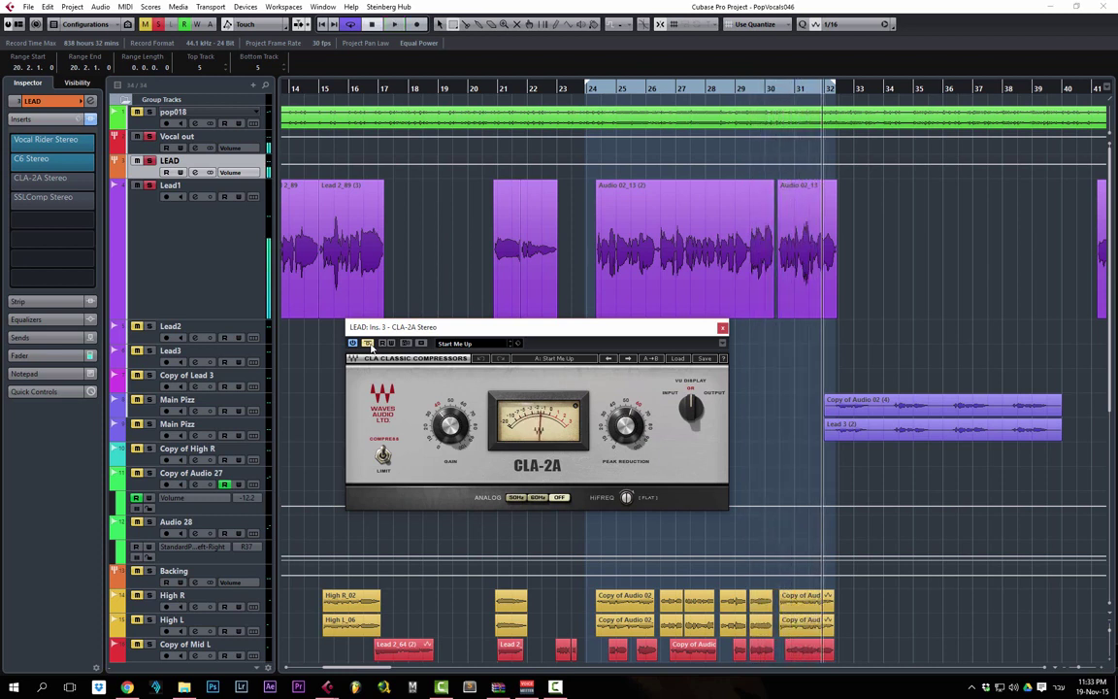
Replay the lead from about bar 30 with CLA-2A bypassed, reactivate it for comparison, and close its window
{"action": "left_click", "coordinate": [787, 90]}
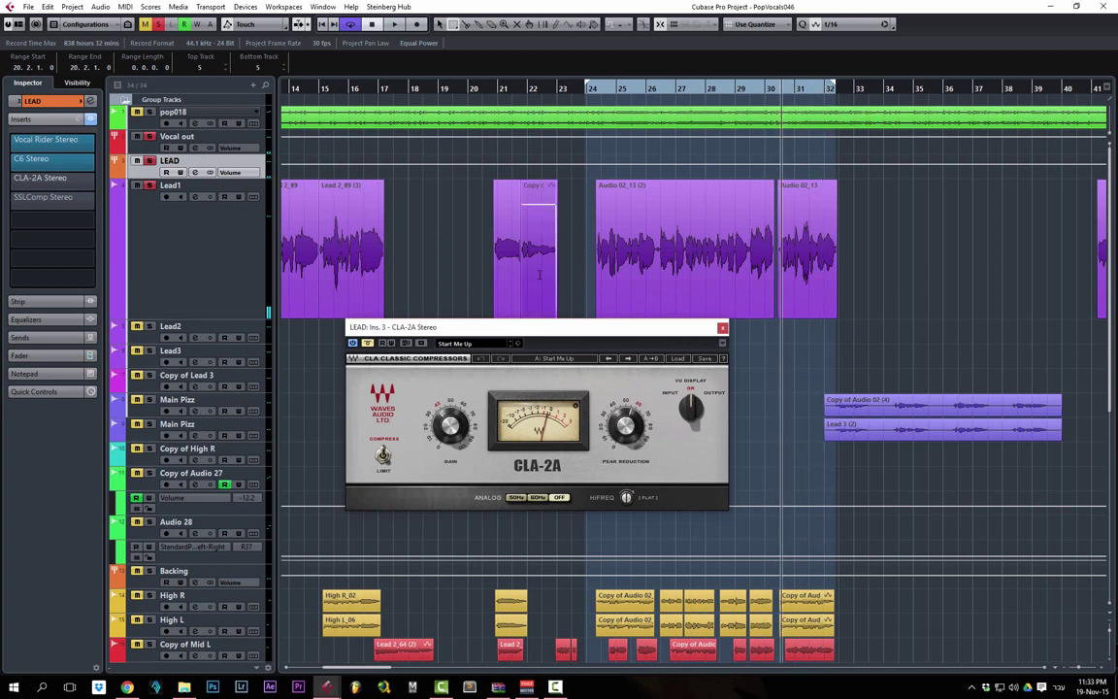
{"action": "key", "text": "space"}
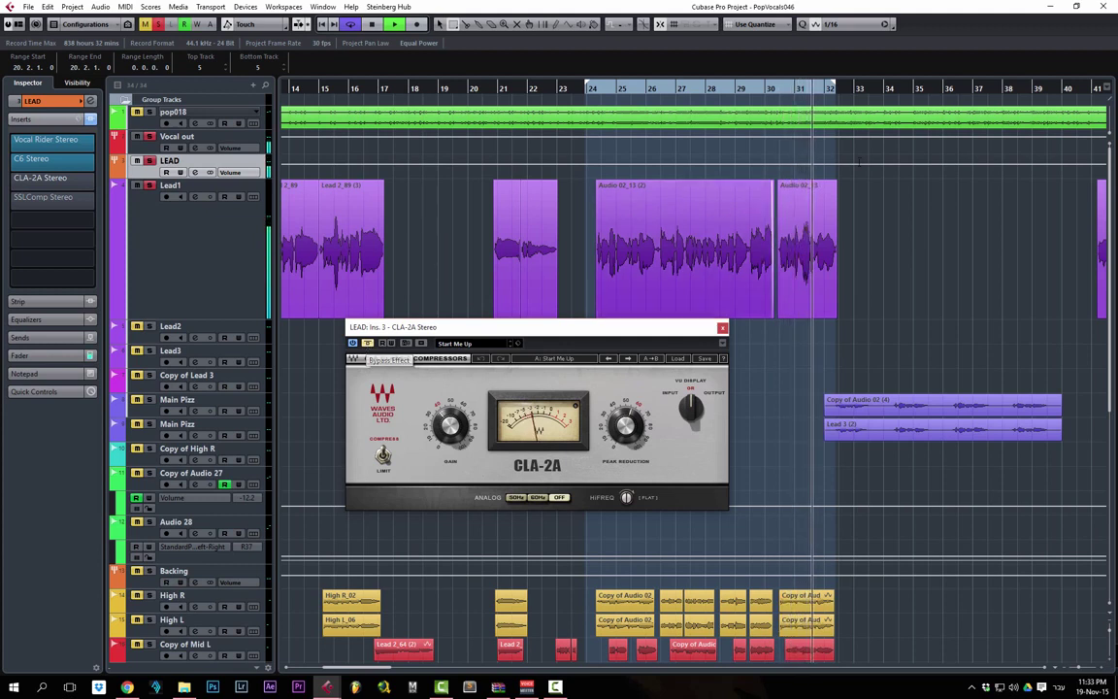
{"action": "left_click", "coordinate": [786, 90]}
{"action": "left_click", "coordinate": [775, 90]}
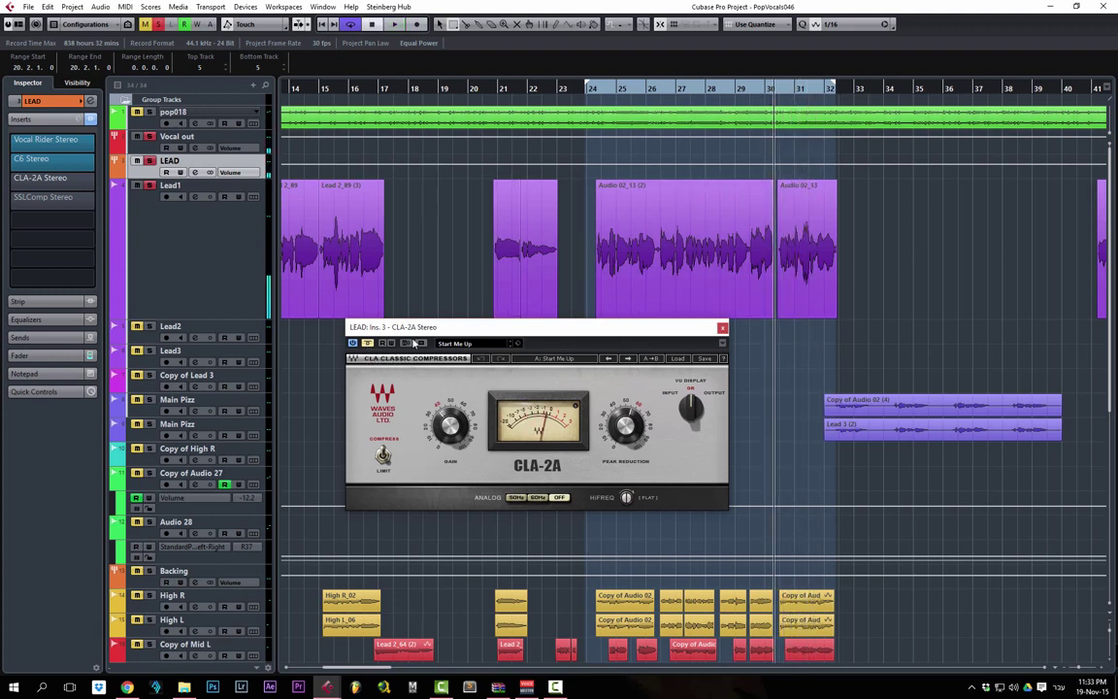
{"action": "left_click", "coordinate": [369, 343]}
{"action": "key", "text": "space"}
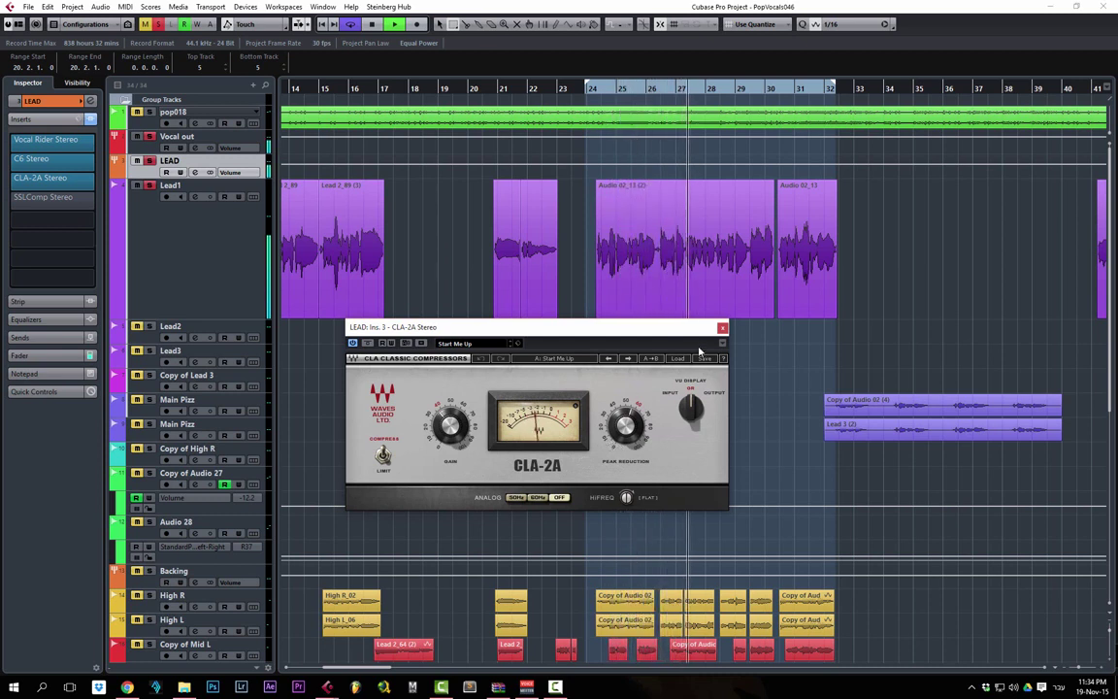
{"action": "left_click", "coordinate": [722, 328]}
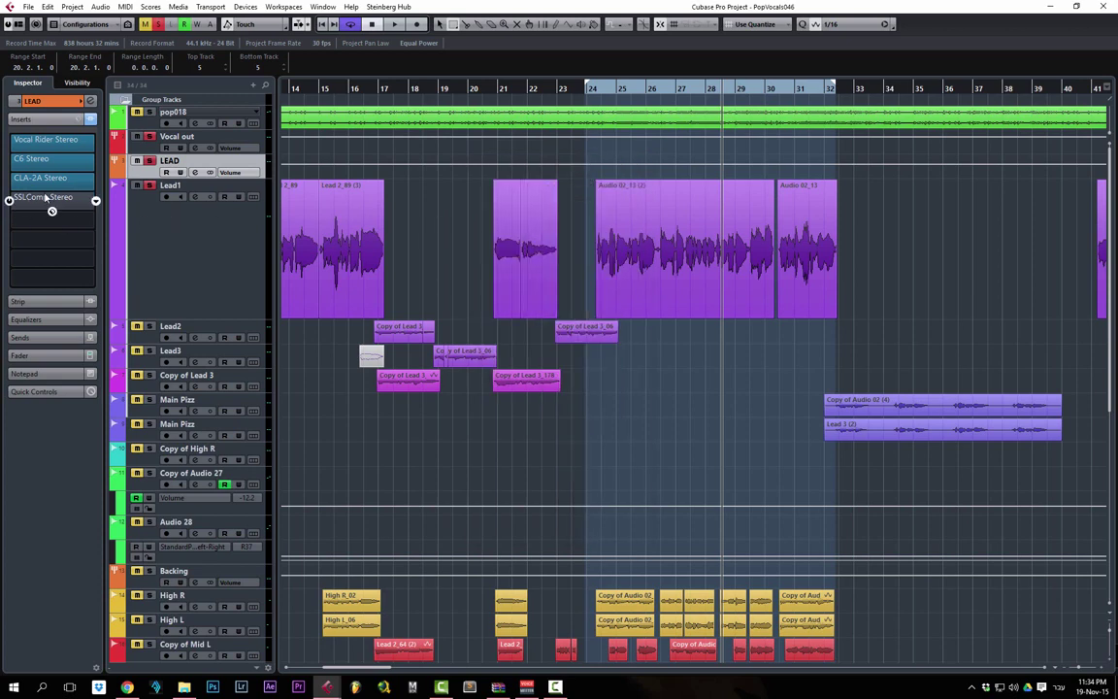
Open the bypassed SSLComp Stereo insert on the LEAD group
{"action": "left_click", "coordinate": [45, 198]}
{"action": "left_click", "coordinate": [39, 200]}
{"action": "left_click", "coordinate": [39, 200]}
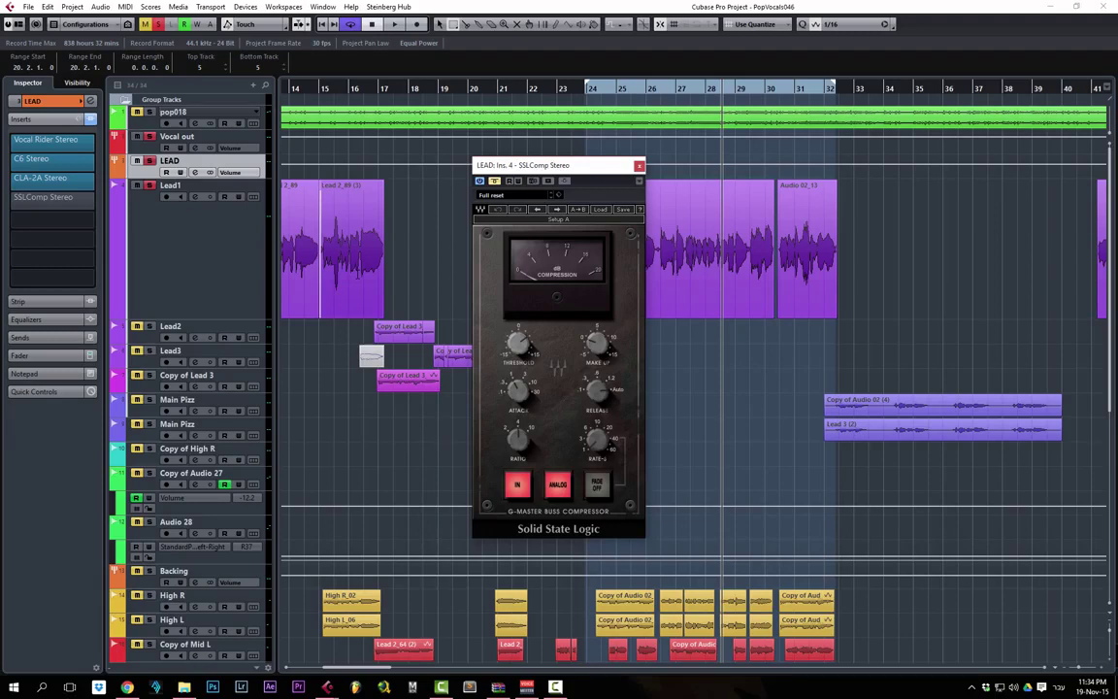
{"action": "left_click_drag", "start_coordinate": [293, 204], "coordinate": [320, 222]}
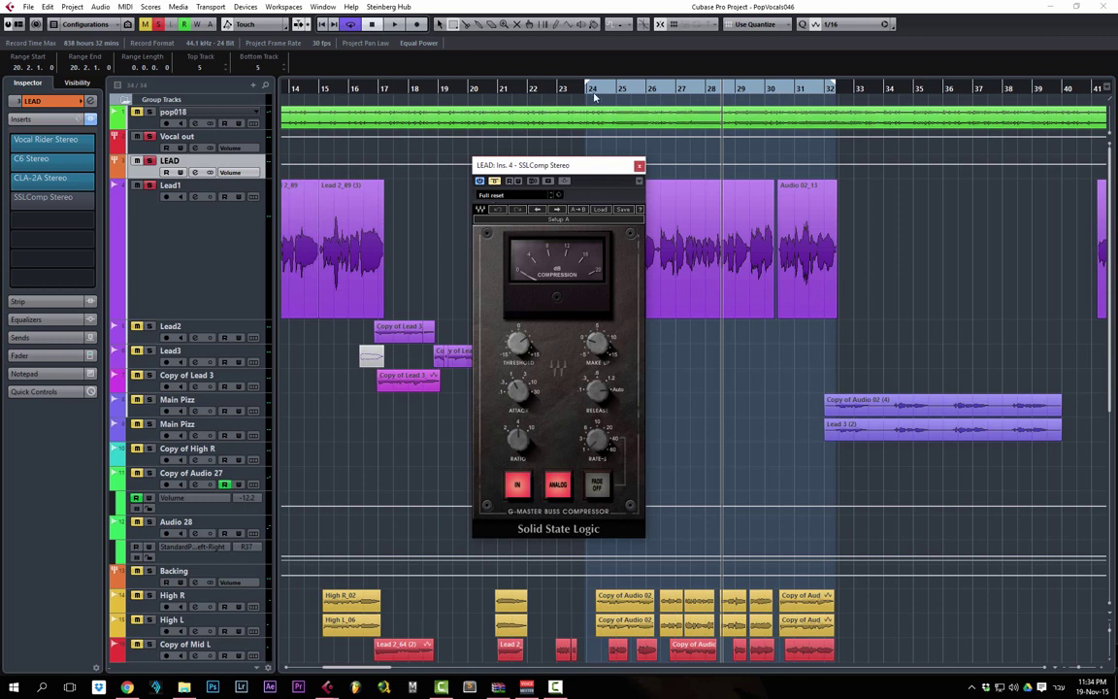
Play the lead with SSLComp bypassed, take it out of bypass from about bar 27 to compare, and close its window
{"action": "key", "text": "space"}
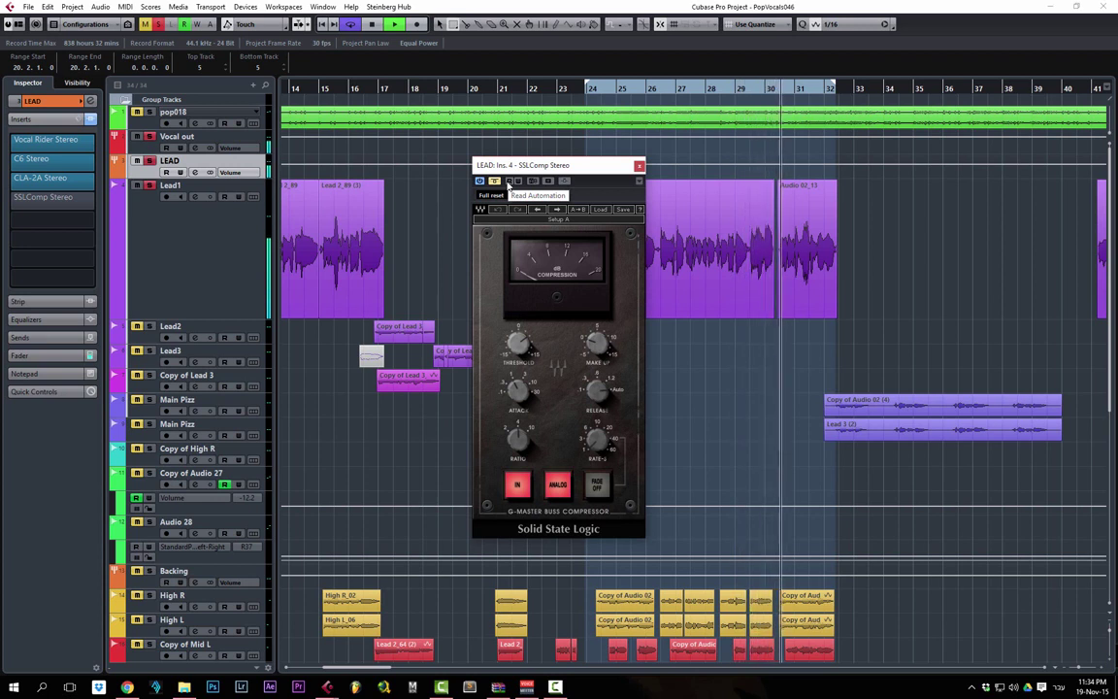
{"action": "left_click", "coordinate": [687, 90]}
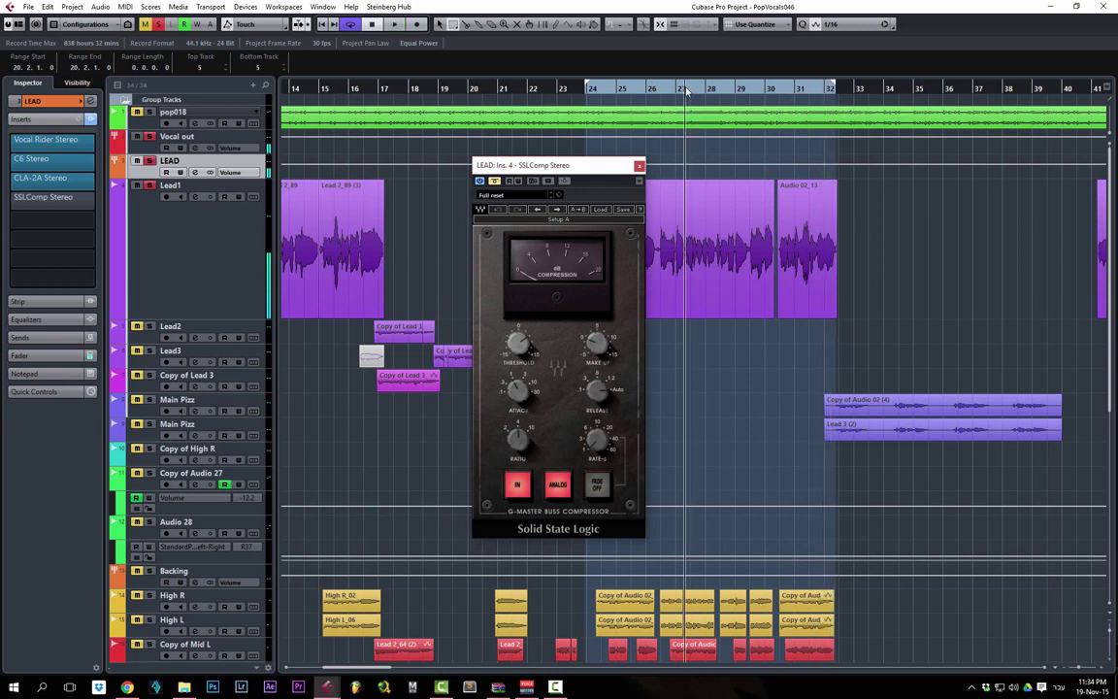
{"action": "left_click", "coordinate": [495, 182]}
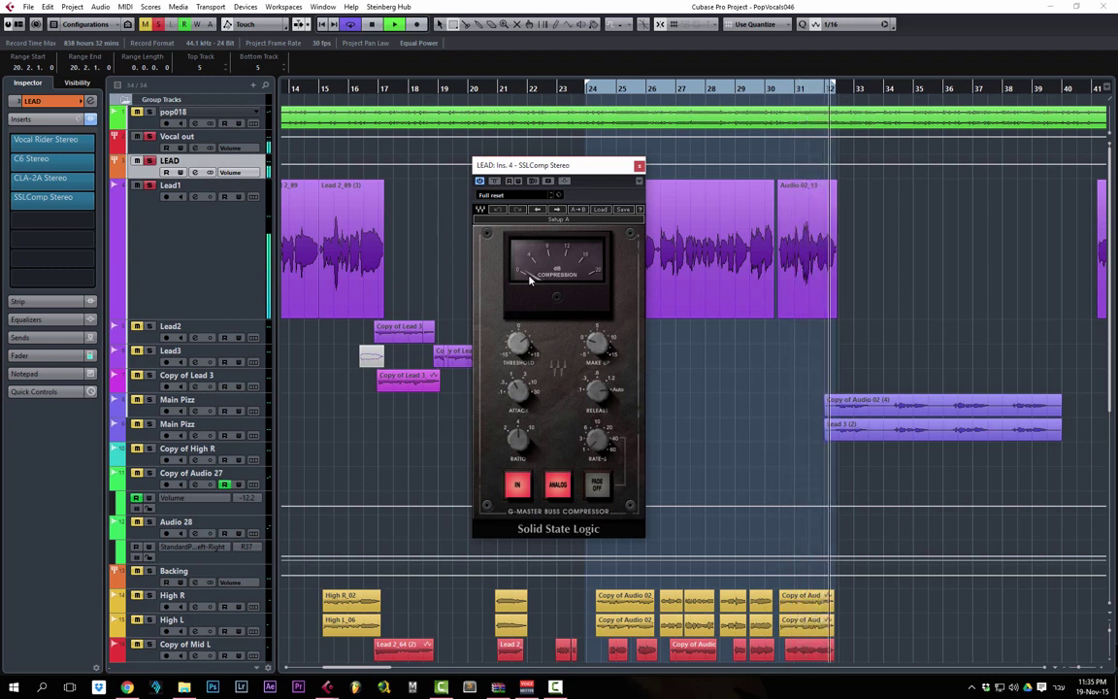
{"action": "left_click", "coordinate": [640, 168]}
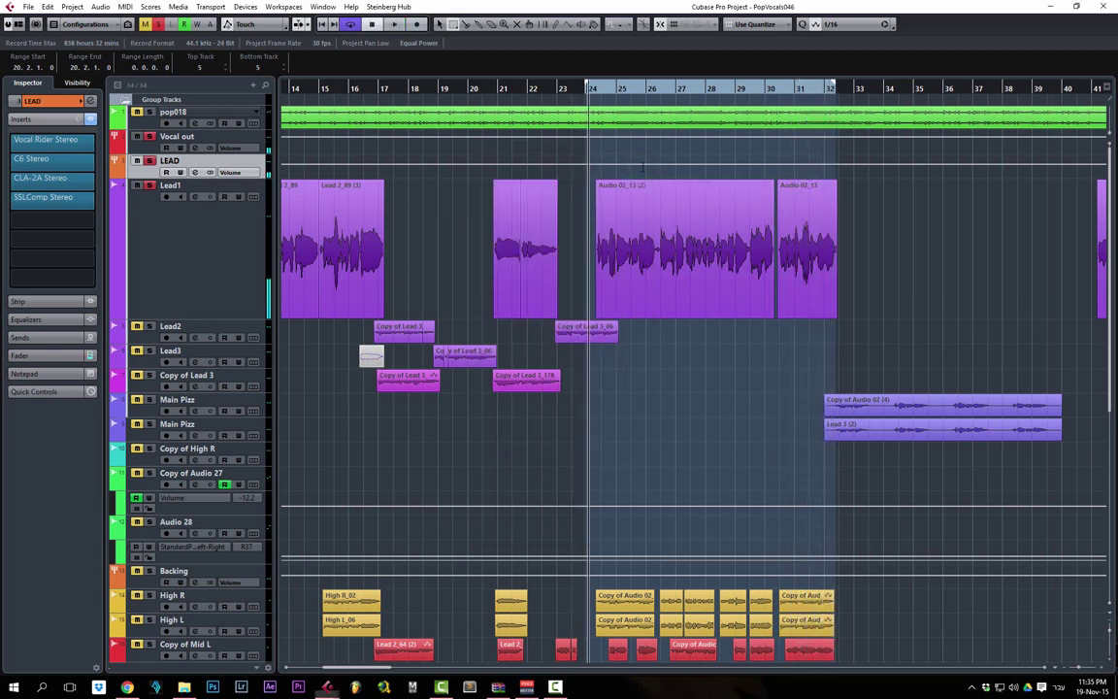
Take FabFilter Pro-Q 2 on Vocal out out of bypass, open it, and place the playhead just before bar 24
{"action": "left_click", "coordinate": [146, 146]}
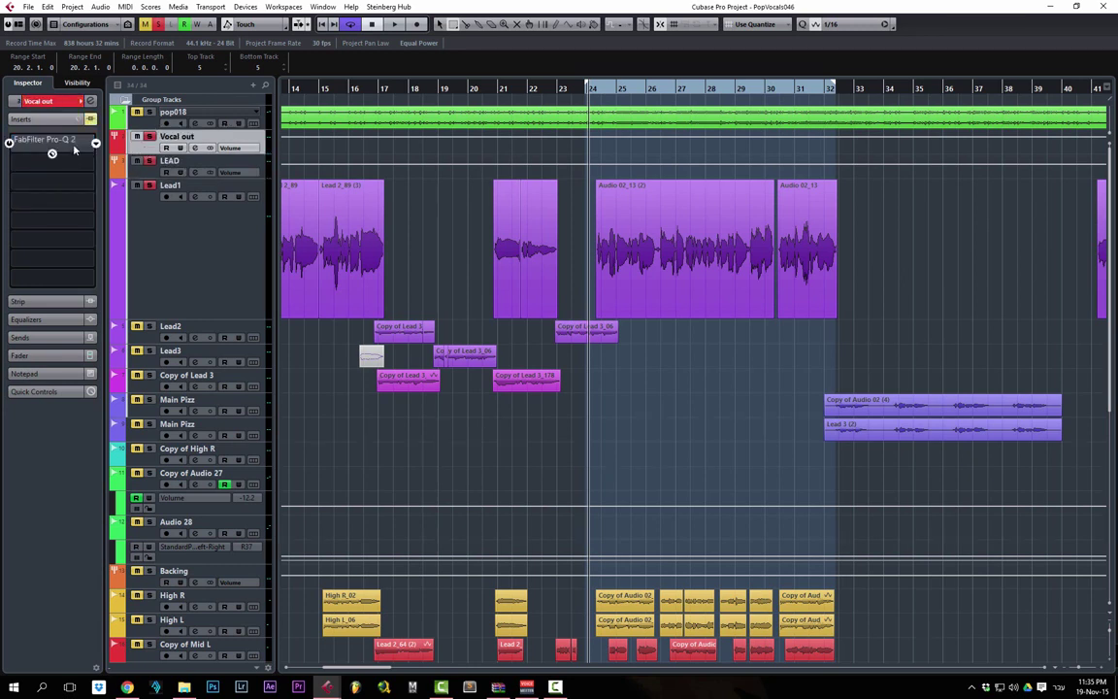
{"action": "left_click", "coordinate": [10, 143]}
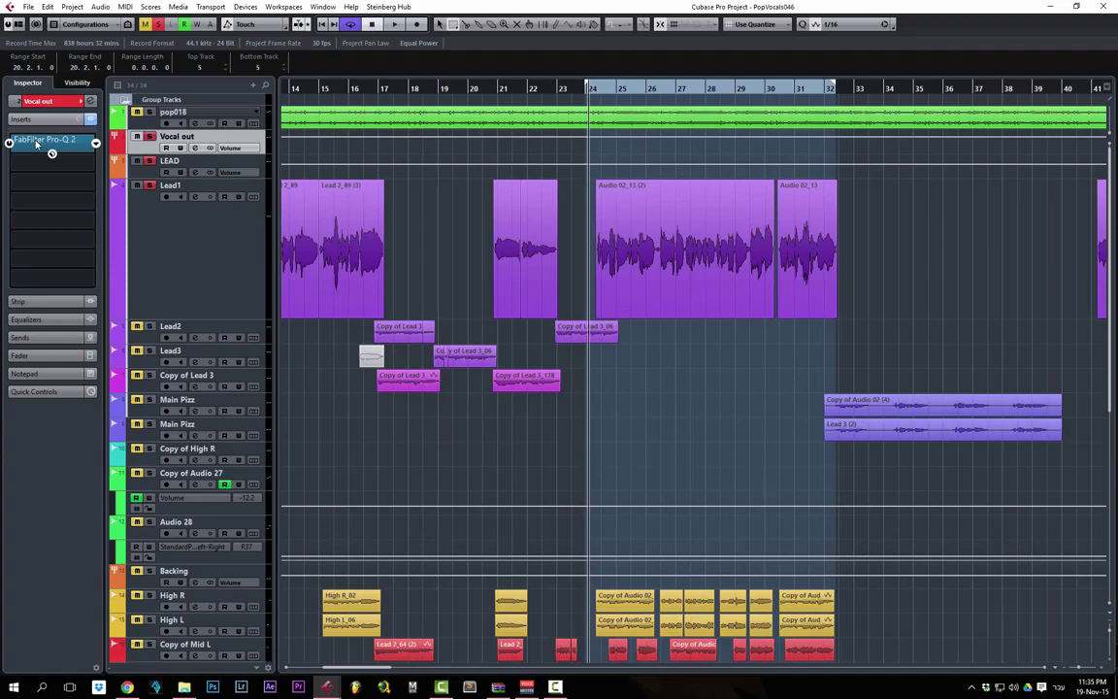
{"action": "left_click", "coordinate": [36, 143]}
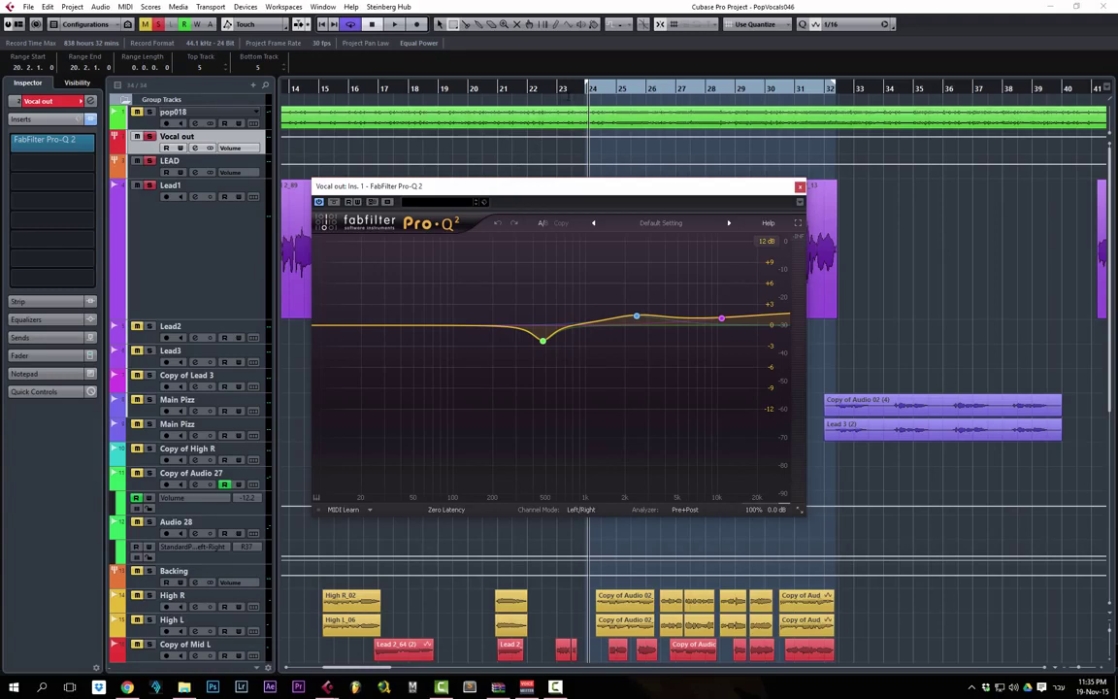
{"action": "left_click", "coordinate": [574, 91]}
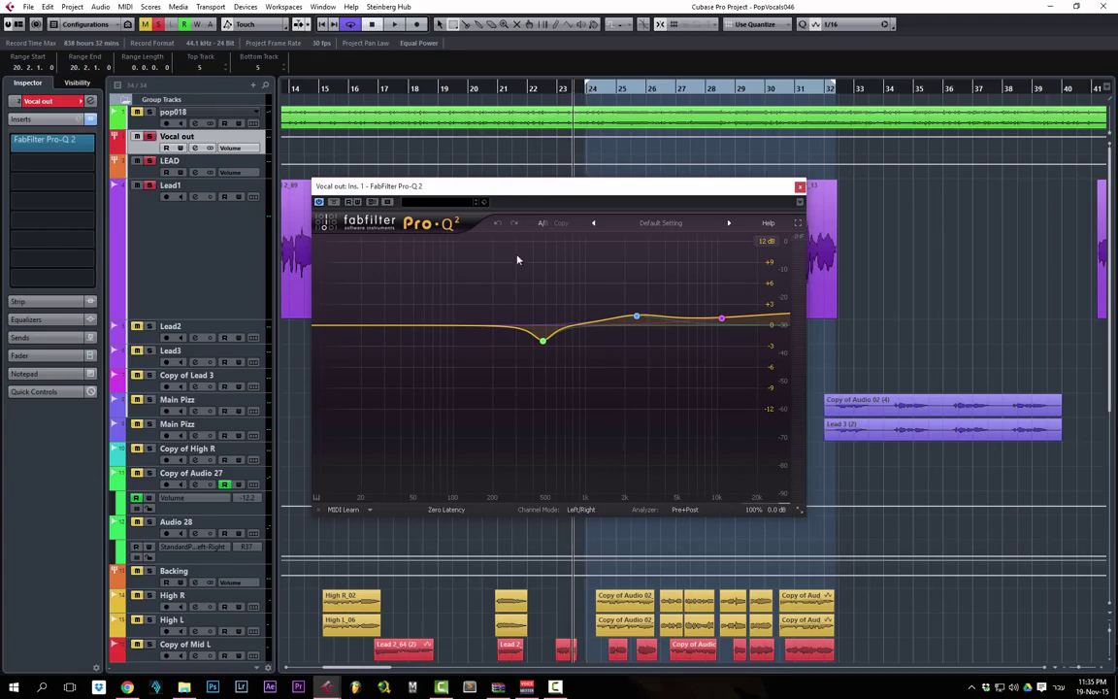
Inspect the Pro-Q 2 bands on Vocal out and slightly adjust the Q of the high shelf band
{"action": "mouse_move", "coordinate": [542, 330]}
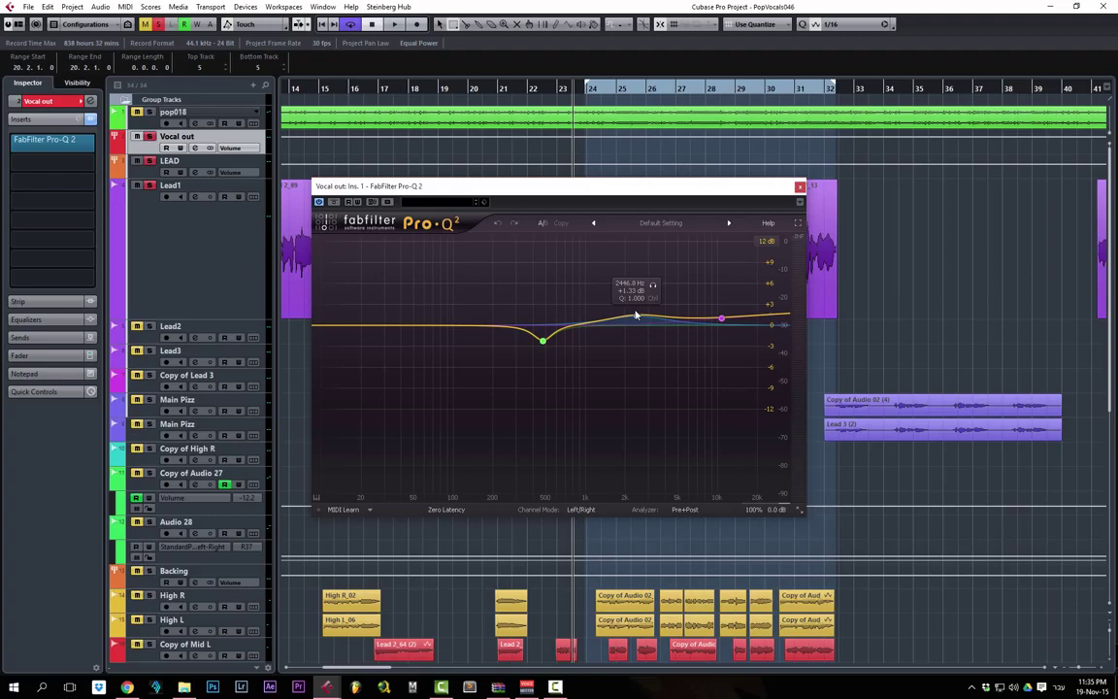
{"action": "left_click", "coordinate": [721, 318]}
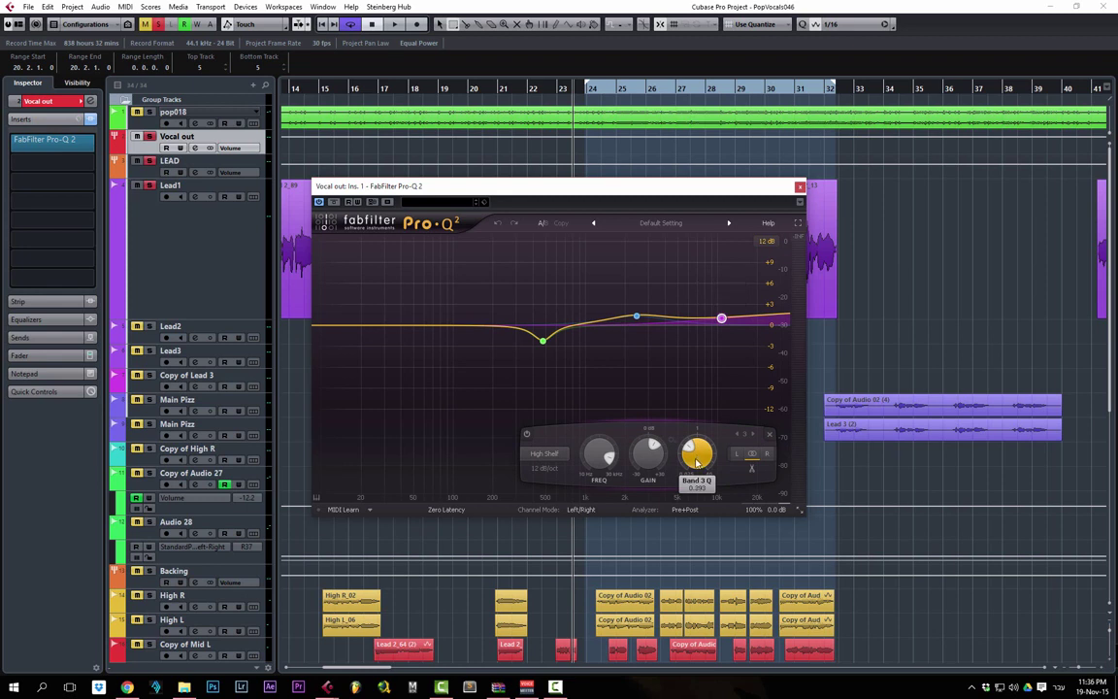
{"action": "left_click_drag", "start_coordinate": [696, 463], "coordinate": [696, 467]}
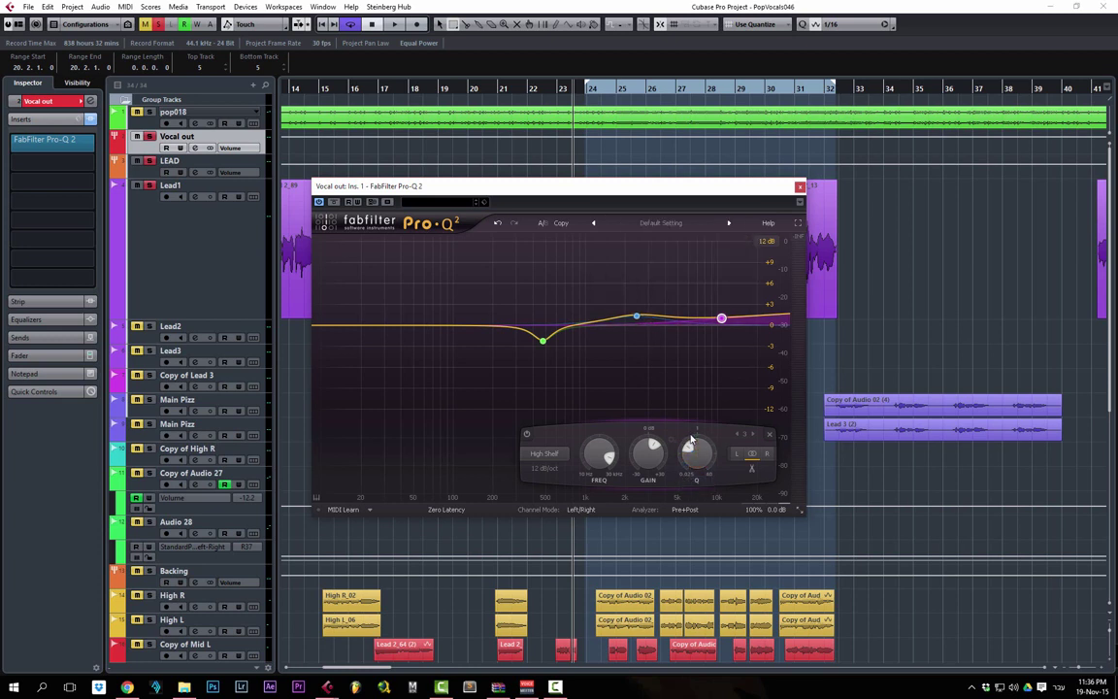
Inspect the low-mid cut and bell boost in Pro-Q 2, set band 2's Q to 0.976, and close the window
{"action": "left_click", "coordinate": [636, 316]}
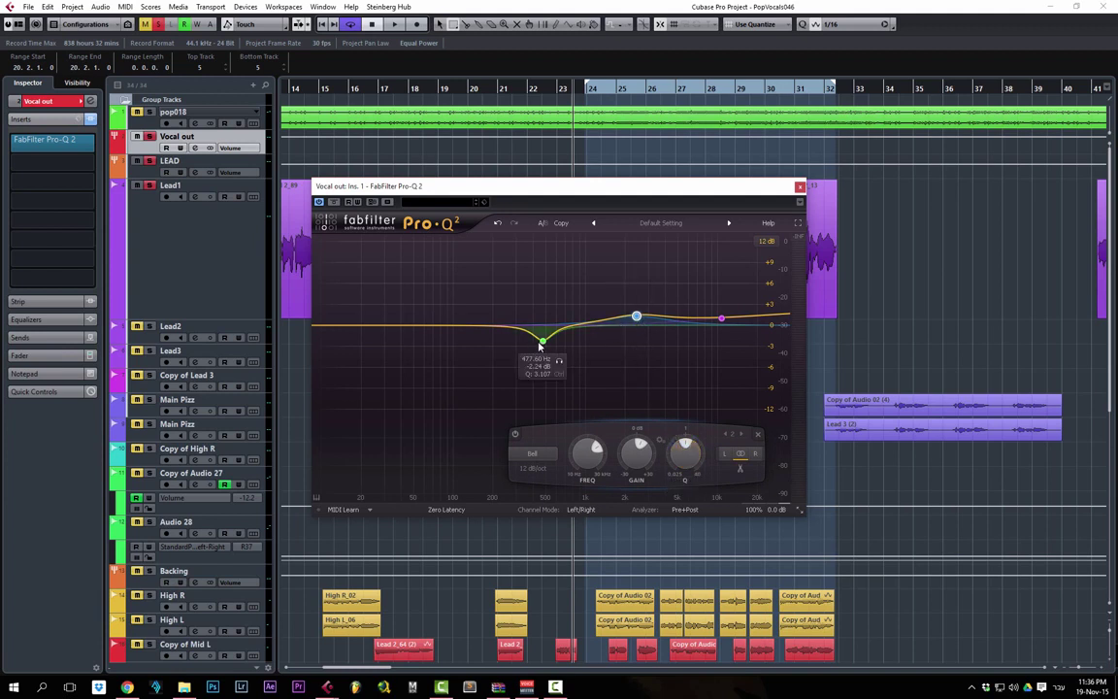
{"action": "left_click", "coordinate": [543, 341]}
{"action": "left_click", "coordinate": [636, 317]}
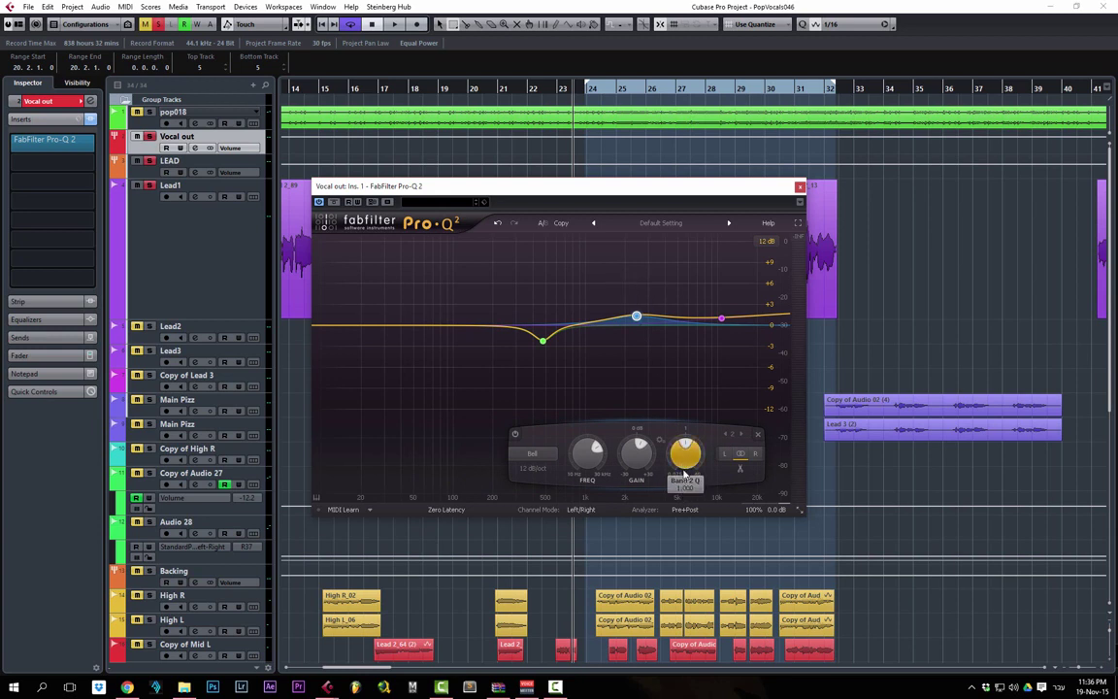
{"action": "scroll", "coordinate": [687, 462], "scroll_direction": "down", "scroll_amount": 2}
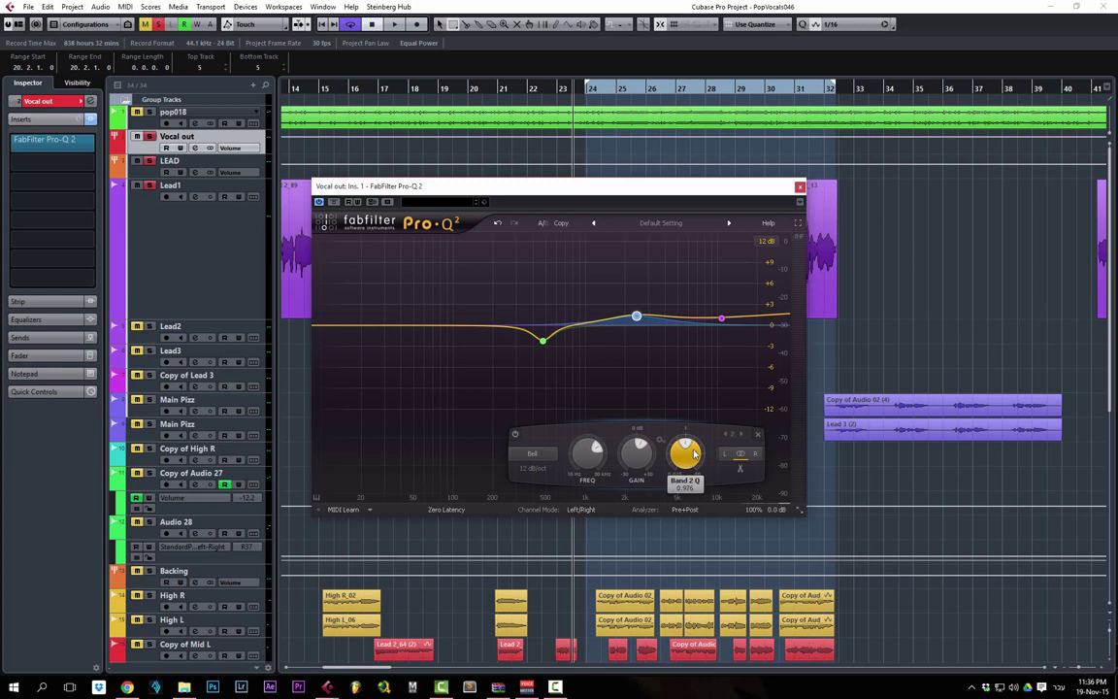
{"action": "left_click", "coordinate": [799, 188]}
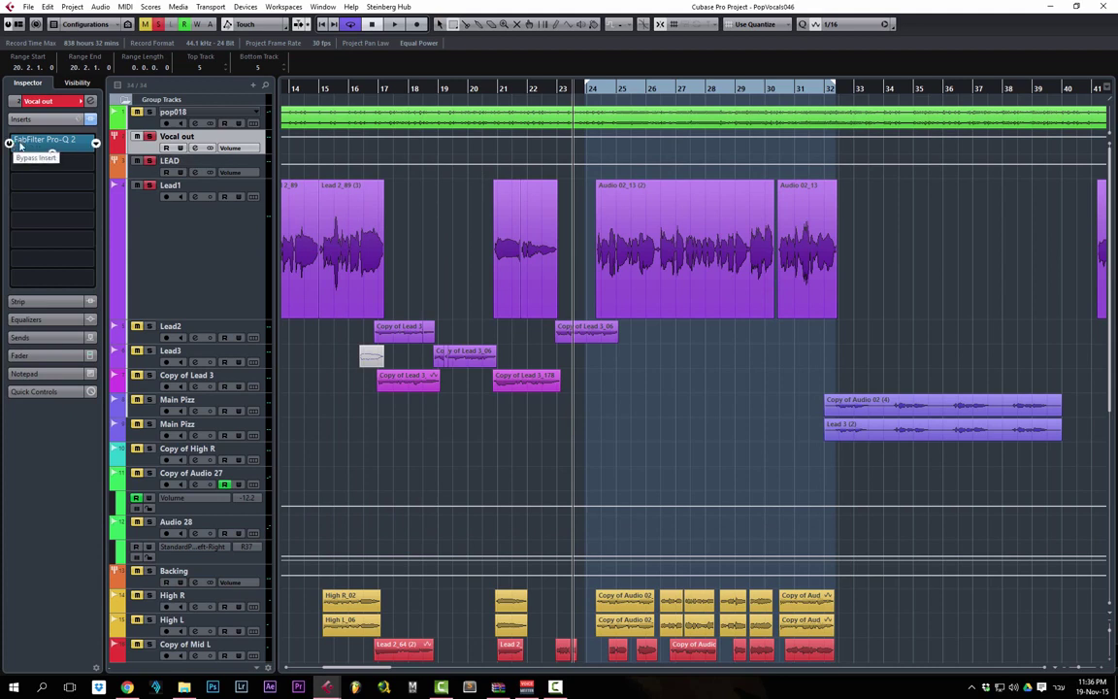
Play the lead from bar 24 and toggle the Pro-Q 2 bypass on Vocal out to compare, leaving the EQ active
{"action": "left_click", "coordinate": [595, 94]}
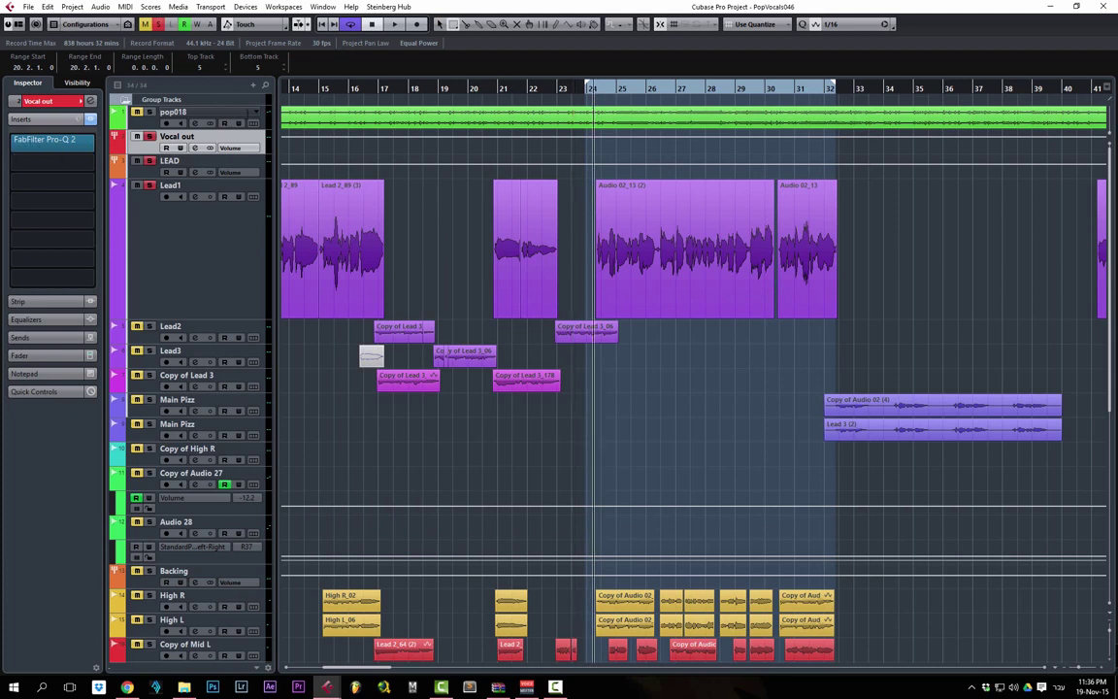
{"action": "left_click", "coordinate": [45, 140]}
{"action": "left_click", "coordinate": [335, 201]}
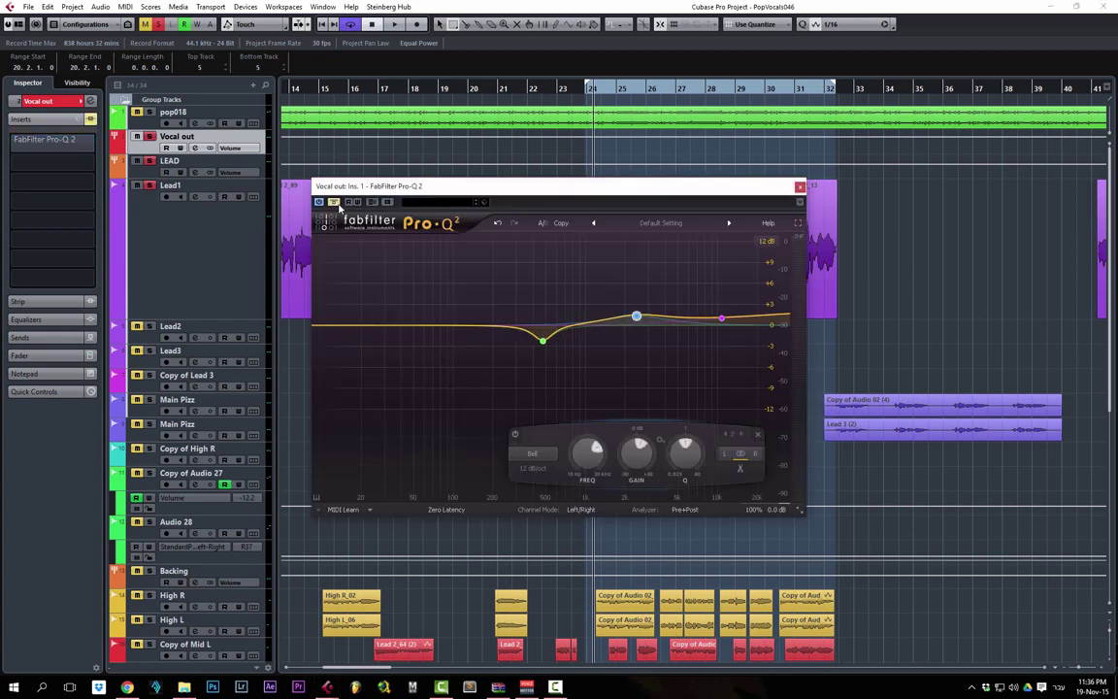
{"action": "key", "text": "space"}
{"action": "left_click_drag", "start_coordinate": [481, 187], "coordinate": [522, 216]}
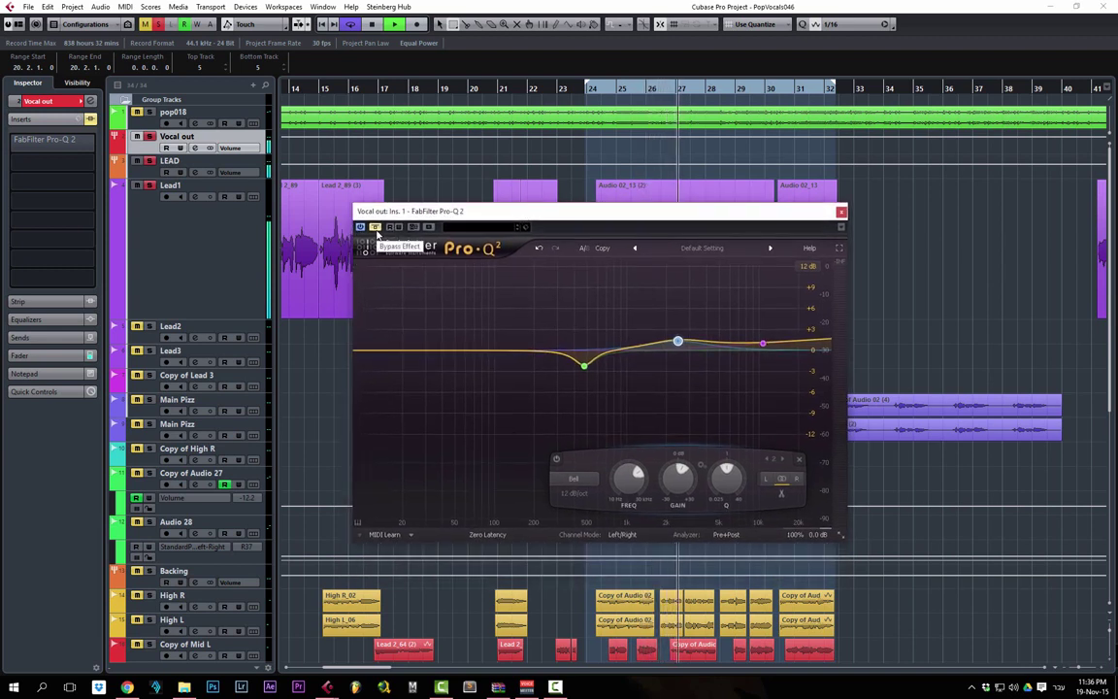
{"action": "left_click", "coordinate": [375, 229]}
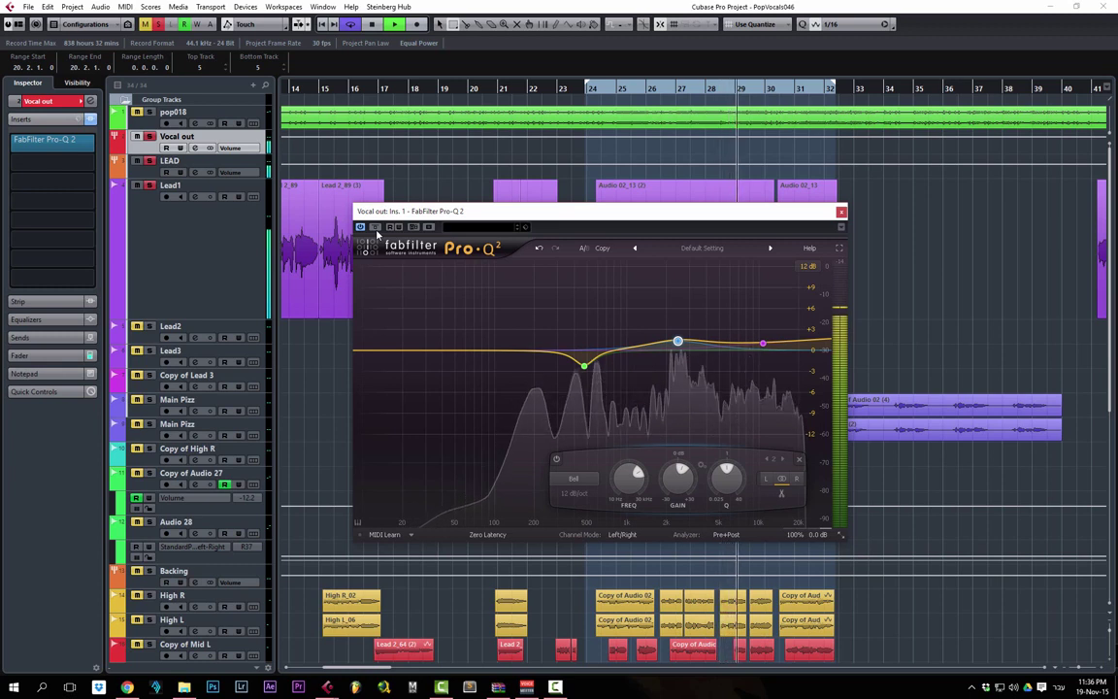
{"action": "left_click", "coordinate": [376, 229]}
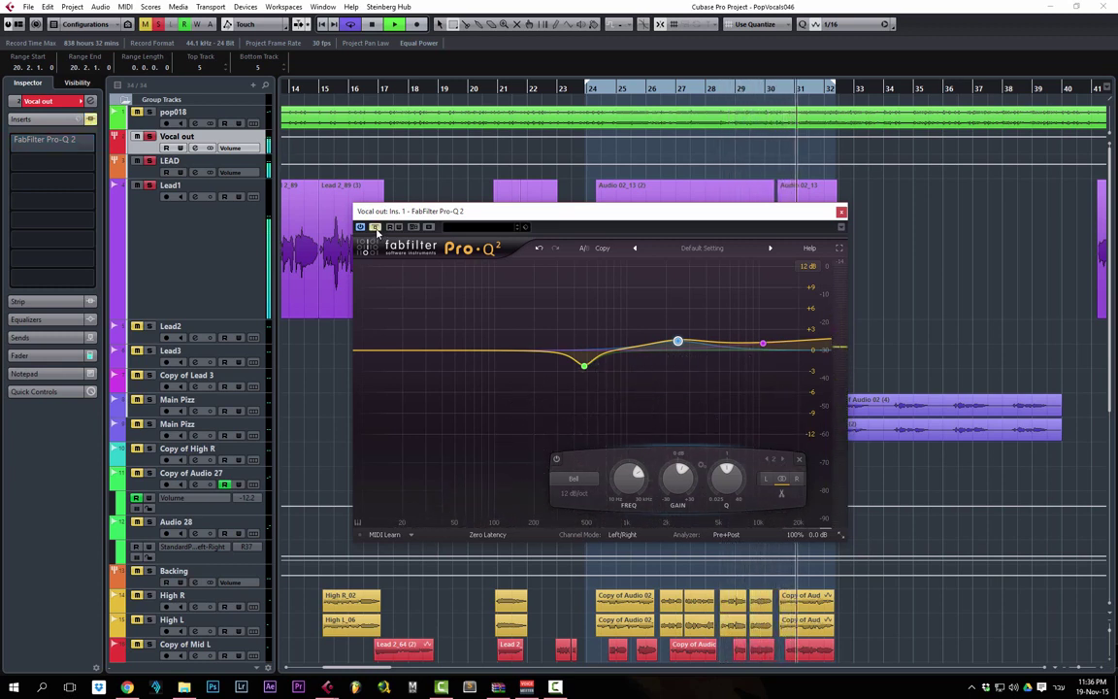
{"action": "left_click", "coordinate": [376, 229]}
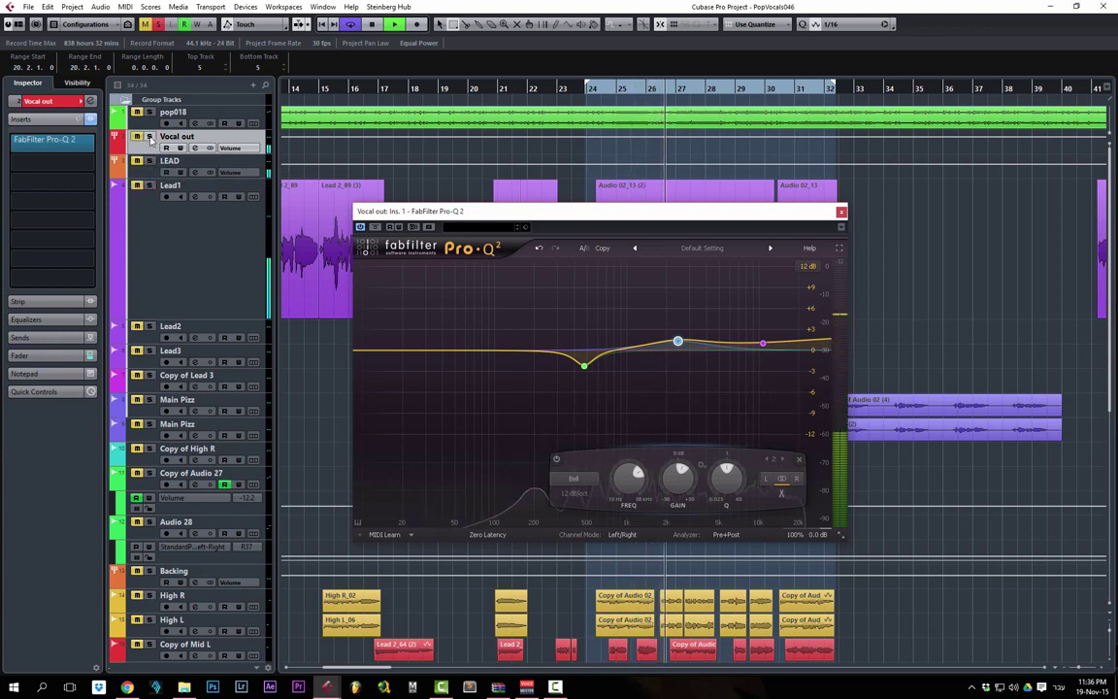
Solo the Vocal out group to hear all lead and backing vocals together, review their tracks, and close the Pro-Q 2 window
{"action": "left_click", "coordinate": [151, 138]}
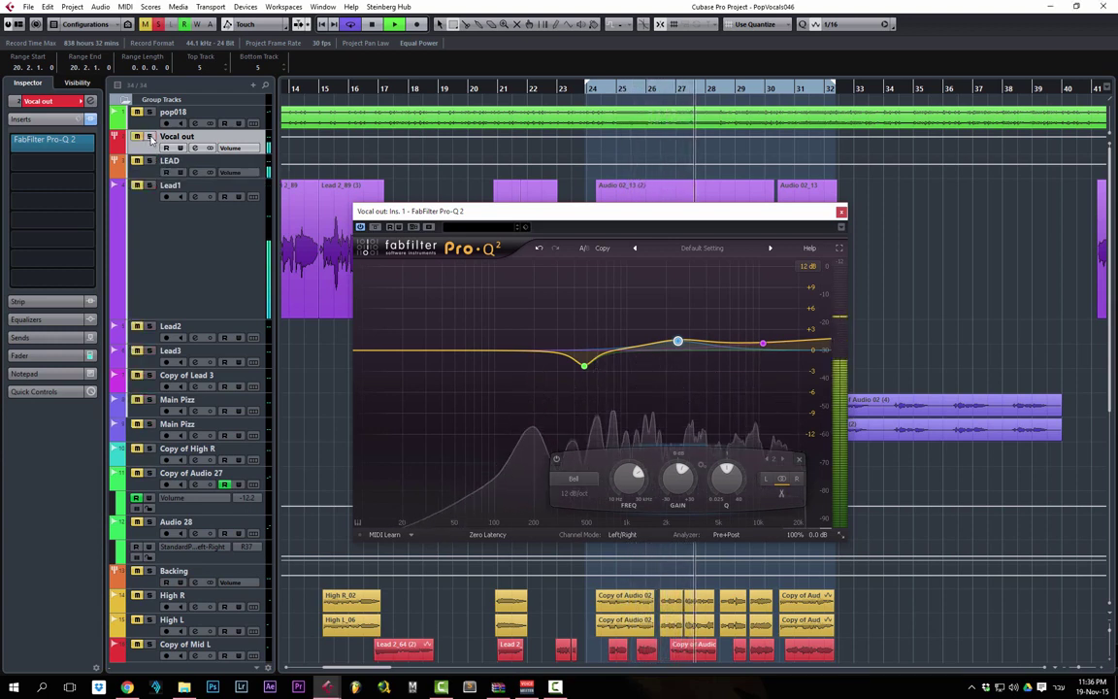
{"action": "scroll", "coordinate": [206, 309], "scroll_direction": "down", "scroll_amount": 4}
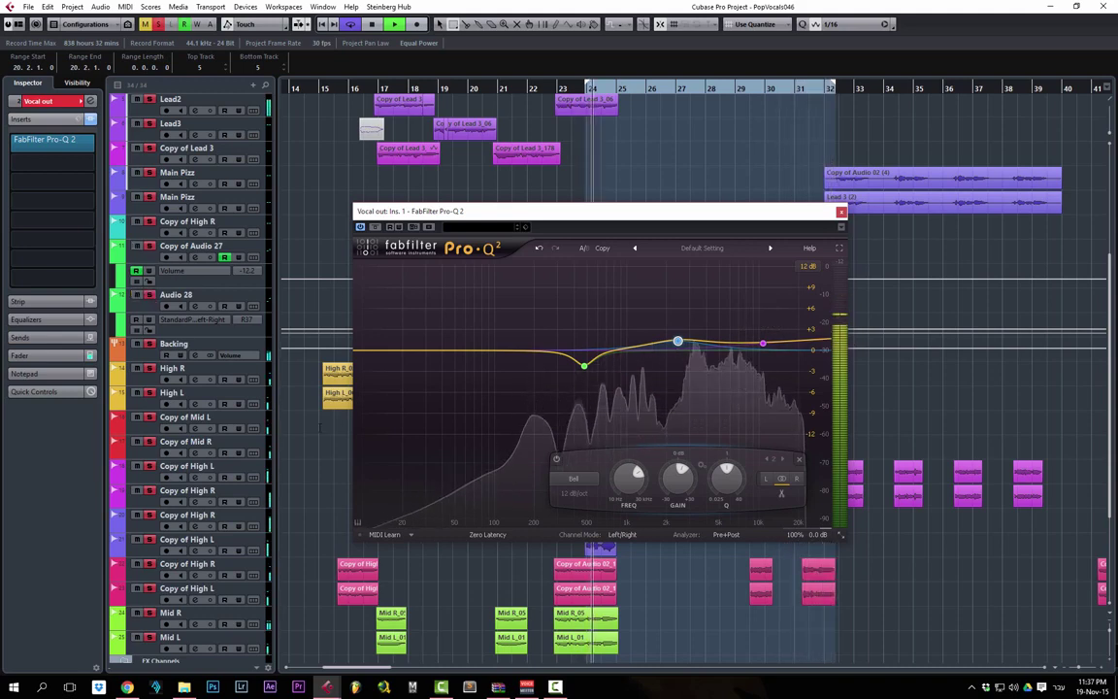
{"action": "scroll", "coordinate": [257, 357], "scroll_direction": "down", "scroll_amount": 3}
{"action": "scroll", "coordinate": [258, 357], "scroll_direction": "up", "scroll_amount": 5}
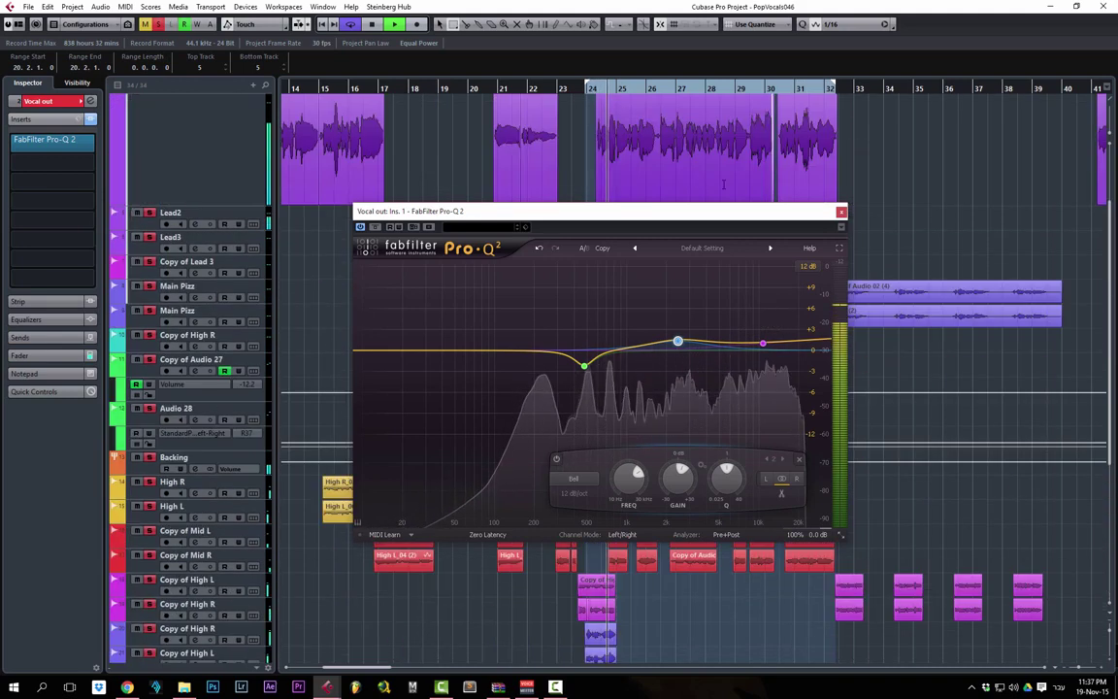
{"action": "left_click", "coordinate": [842, 212]}
{"action": "scroll", "coordinate": [243, 243], "scroll_direction": "up", "scroll_amount": 3}
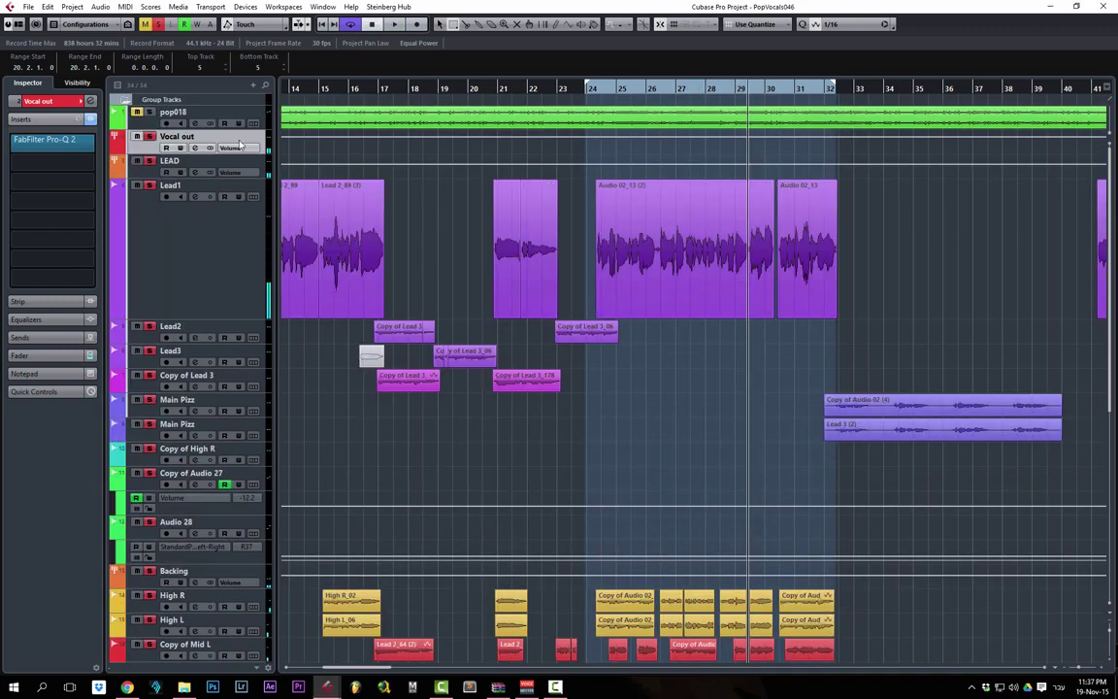
Unsolo Vocal out and play the vocals with the pop018 instrumental from about bar 29, stopping playback near bar 31
{"action": "left_click", "coordinate": [148, 136]}
{"action": "scroll", "coordinate": [157, 281], "scroll_direction": "down", "scroll_amount": 5}
{"action": "scroll", "coordinate": [161, 252], "scroll_direction": "up", "scroll_amount": 5}
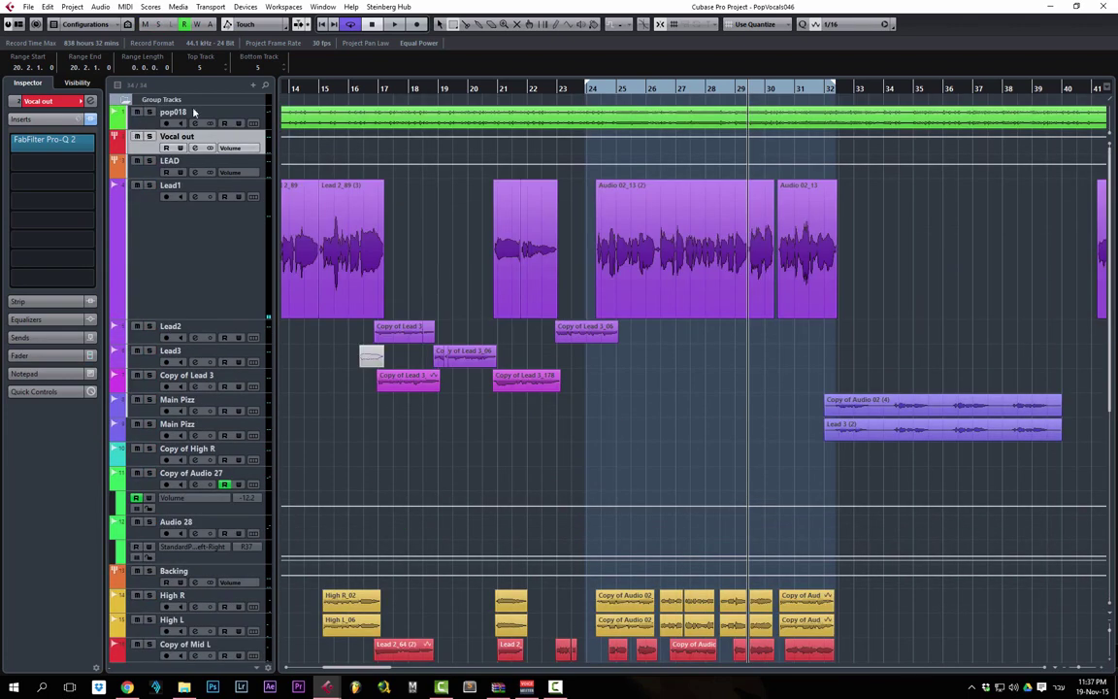
{"action": "key", "text": "space"}
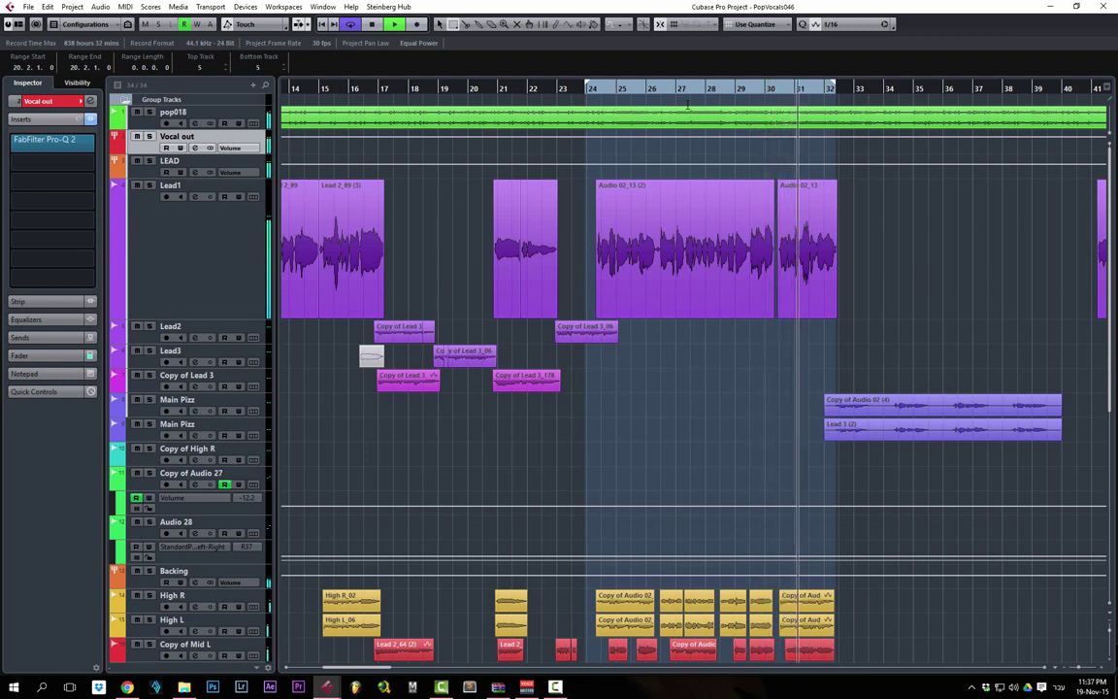
{"action": "key", "text": "space"}
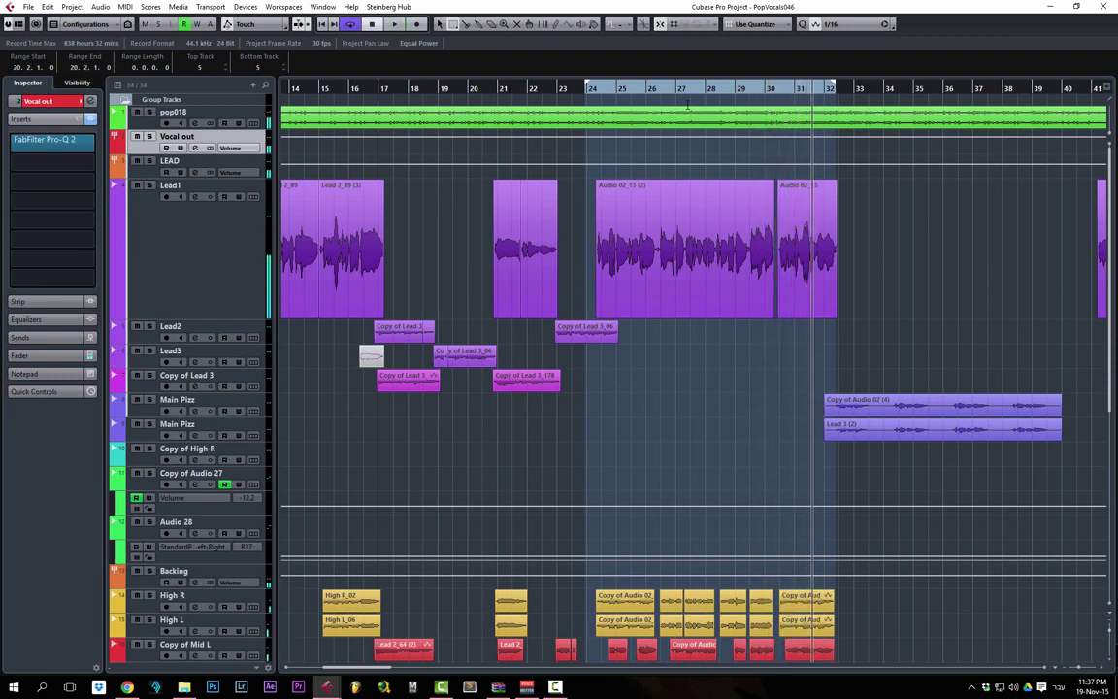